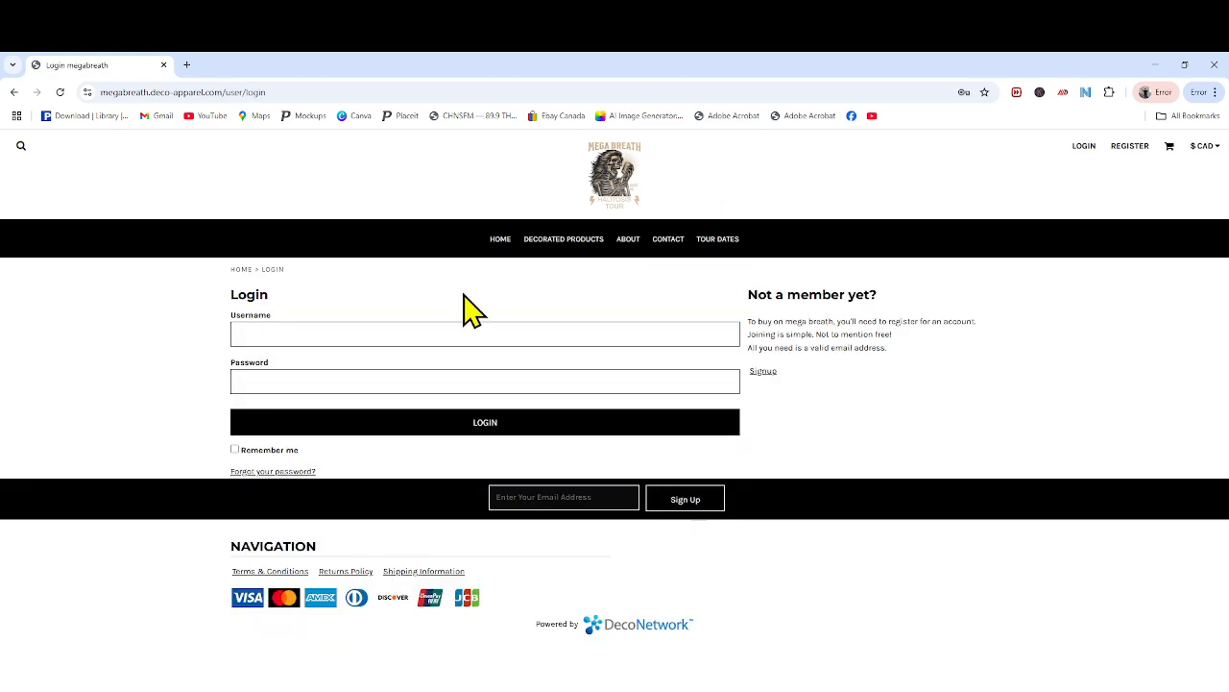
- Log in to the store with the account username and password
{"action": "left_click", "coordinate": [322, 331]}
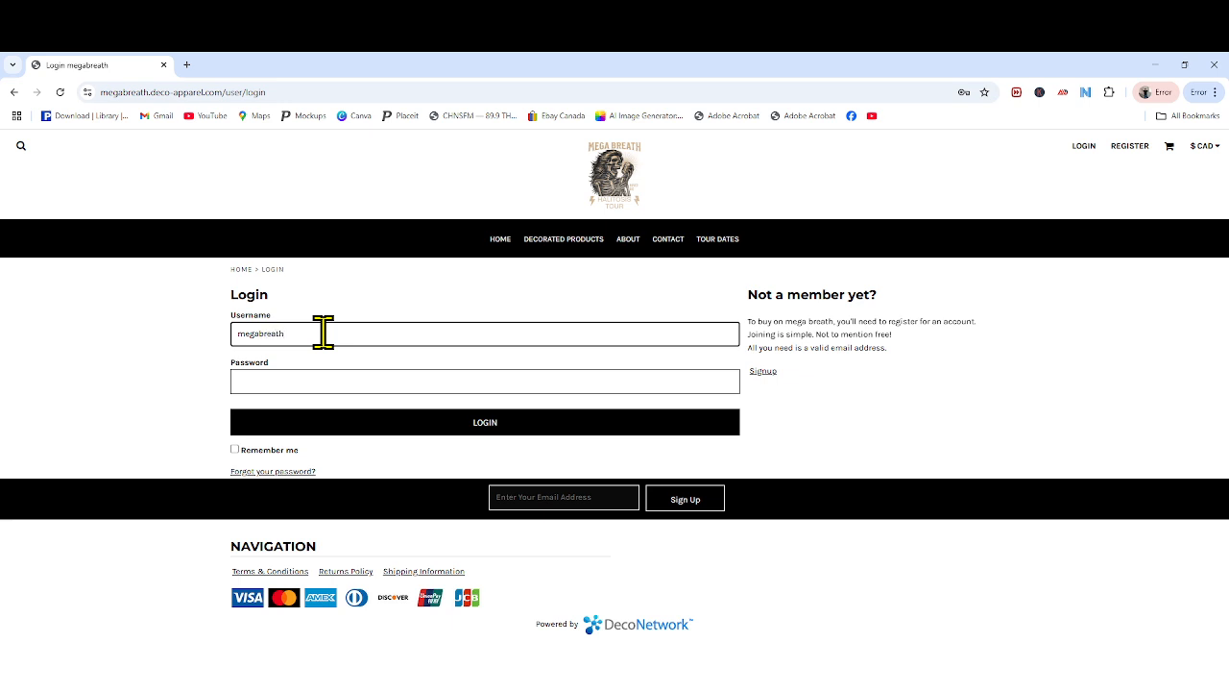
{"action": "left_click", "coordinate": [286, 382]}
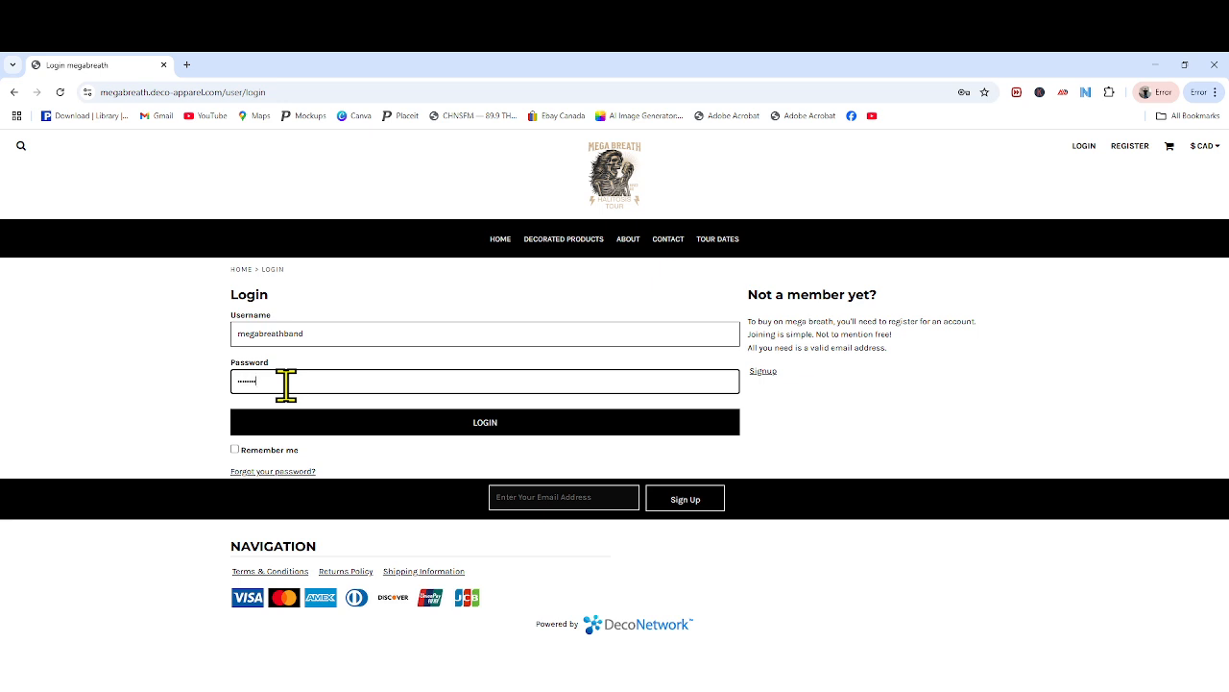
{"action": "left_click", "coordinate": [407, 428]}
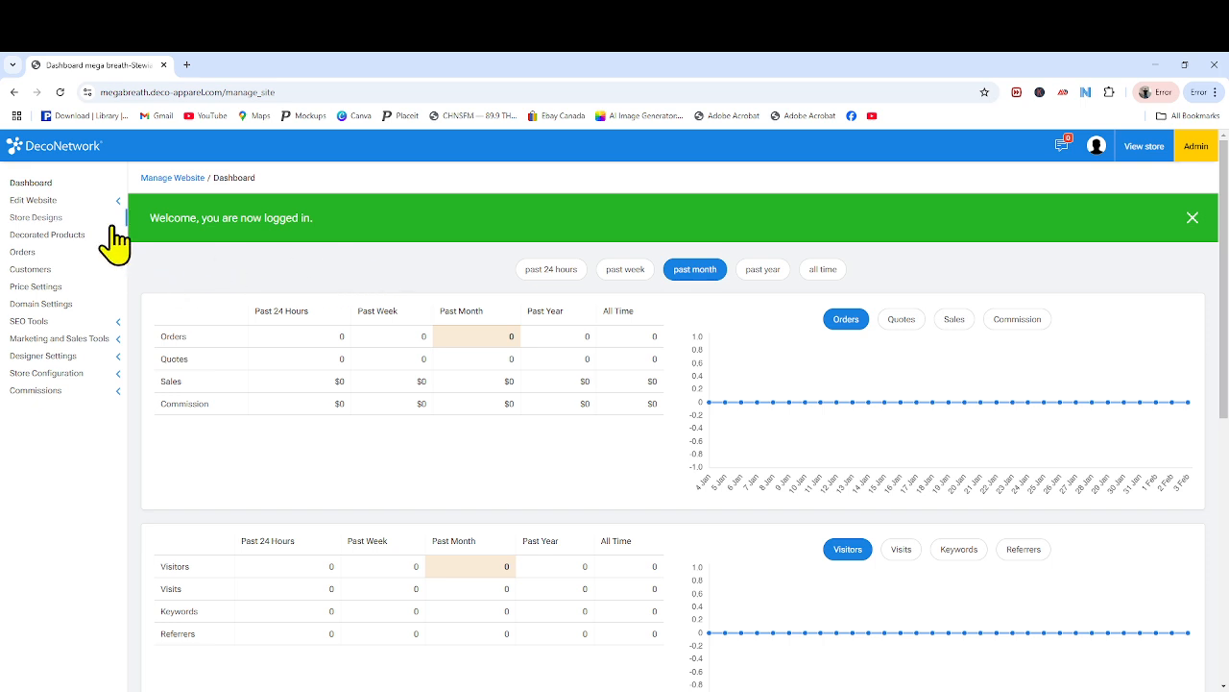
- Review the store designs list and the form for adding a new design, leaving it without saving
{"action": "left_click", "coordinate": [45, 219]}
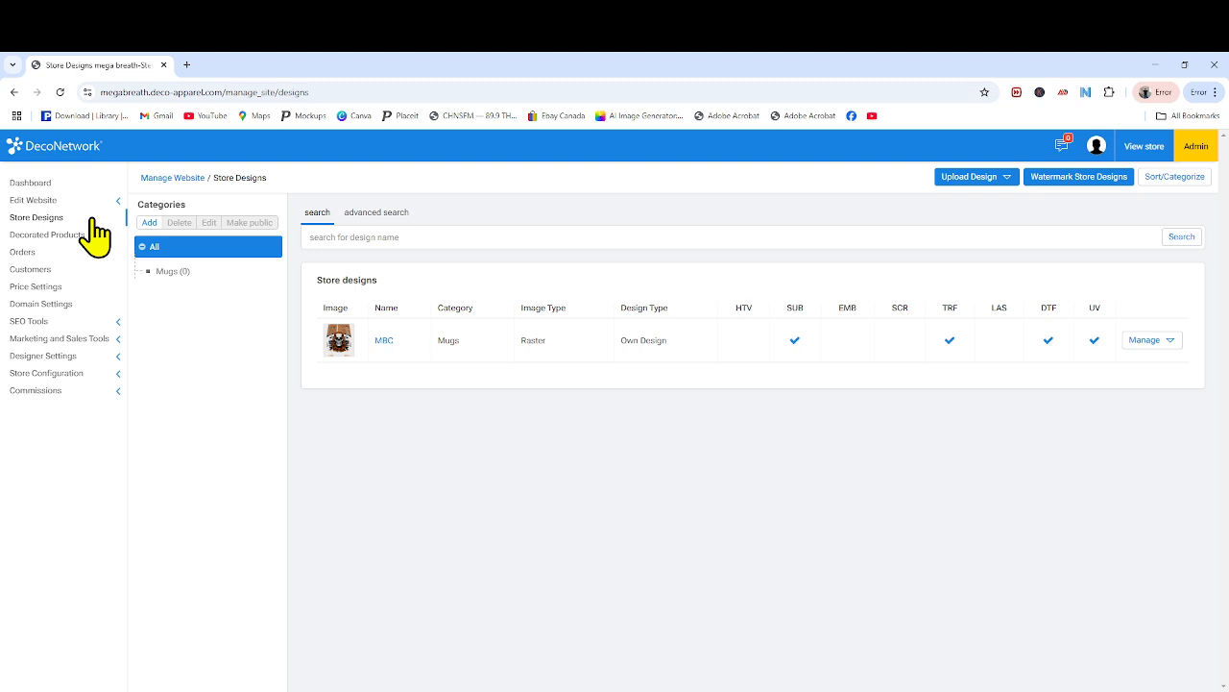
{"action": "left_click", "coordinate": [55, 220]}
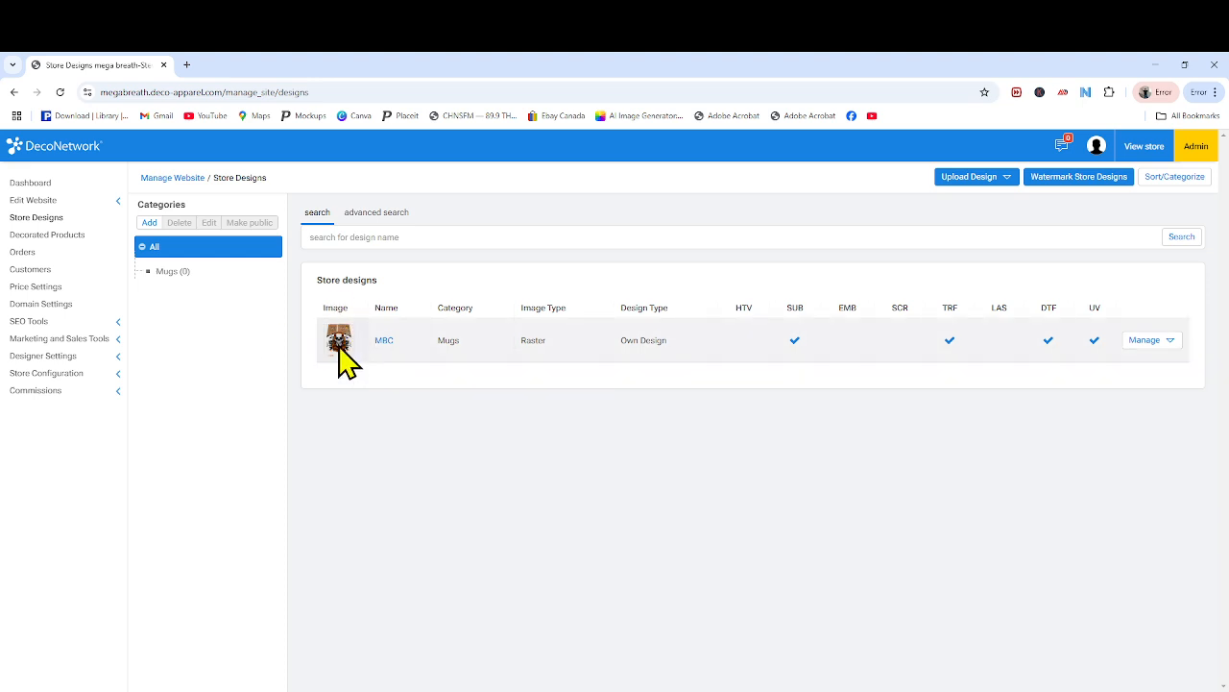
{"action": "mouse_move", "coordinate": [353, 351]}
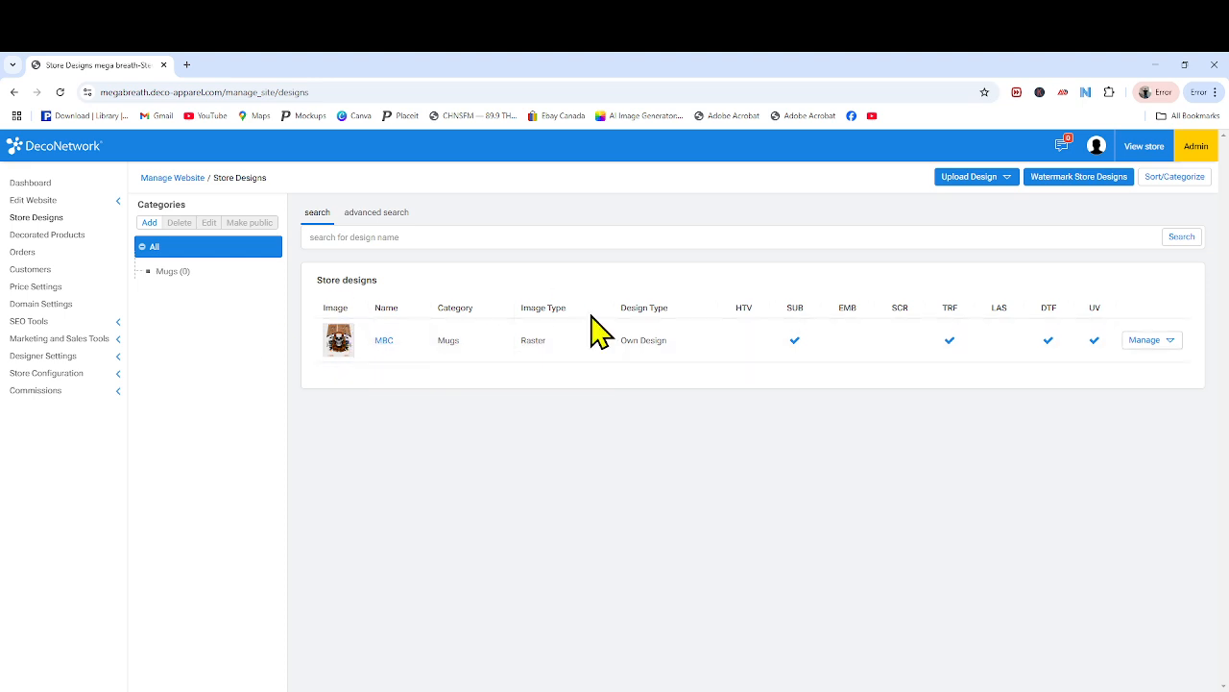
{"action": "left_click", "coordinate": [984, 181]}
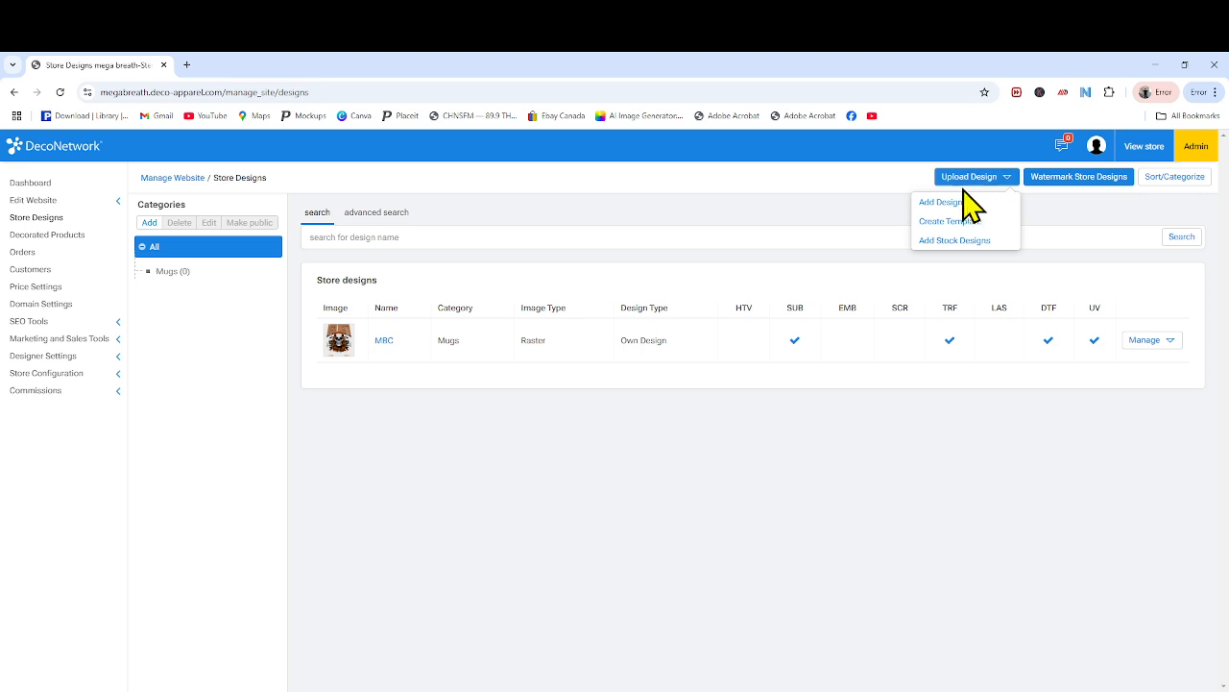
{"action": "left_click", "coordinate": [951, 203]}
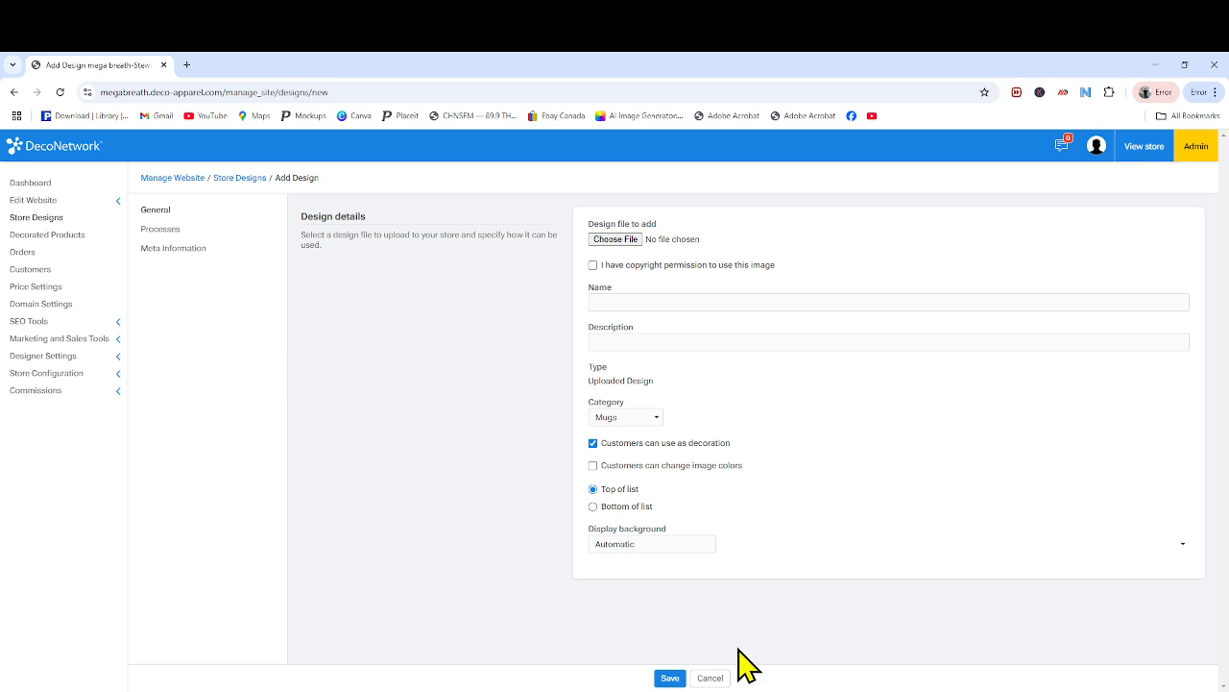
{"action": "left_click", "coordinate": [712, 676]}
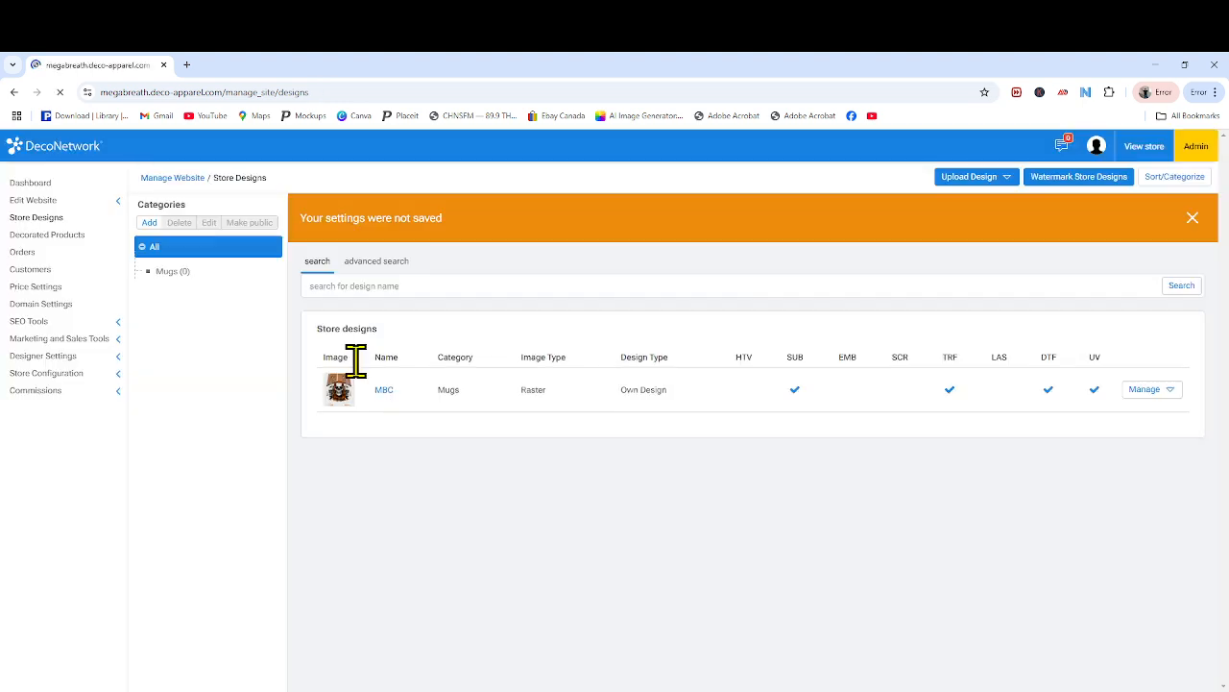
- Start a new decorated product based on the white ATC Everyday Side Seam Tee blank and continue to its design configuration
{"action": "left_click", "coordinate": [38, 234]}
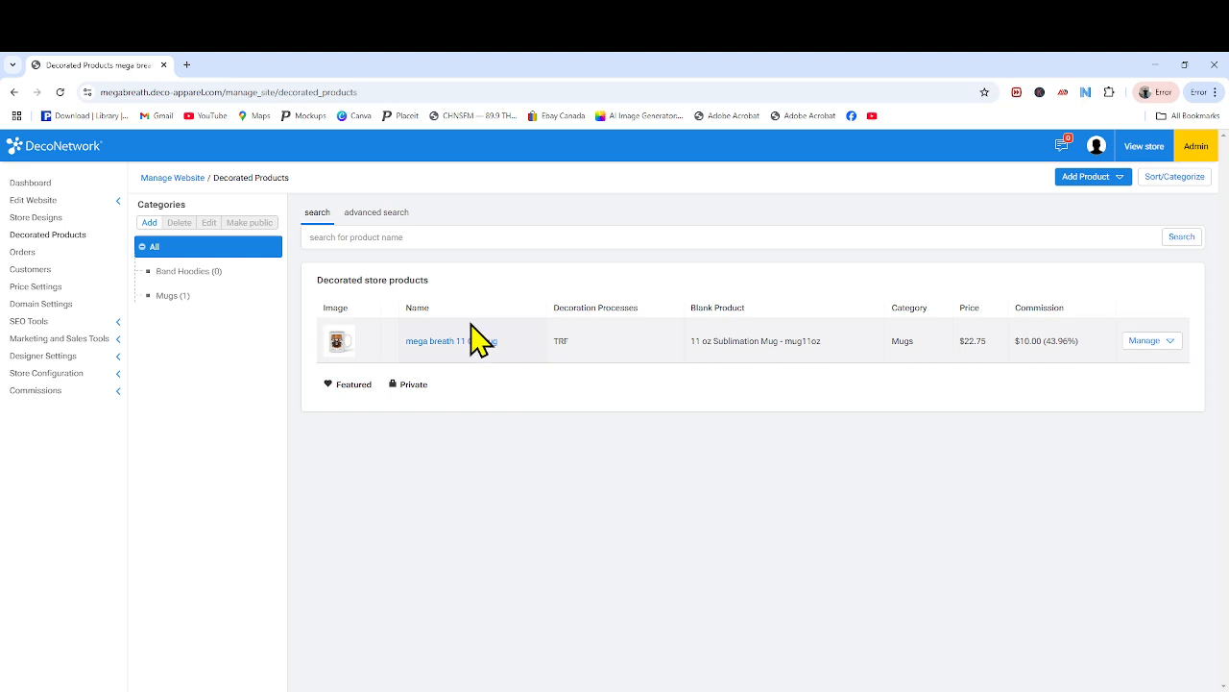
{"action": "left_click", "coordinate": [1093, 176]}
{"action": "mouse_move", "coordinate": [1103, 177]}
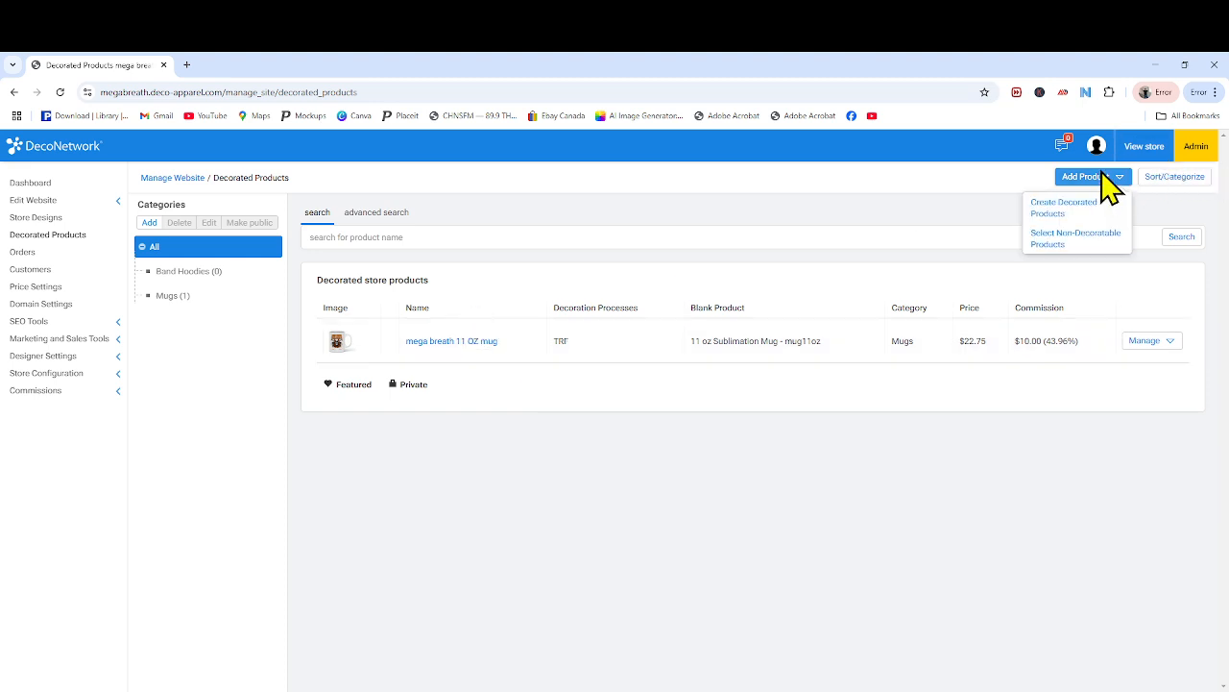
{"action": "left_click", "coordinate": [1089, 217]}
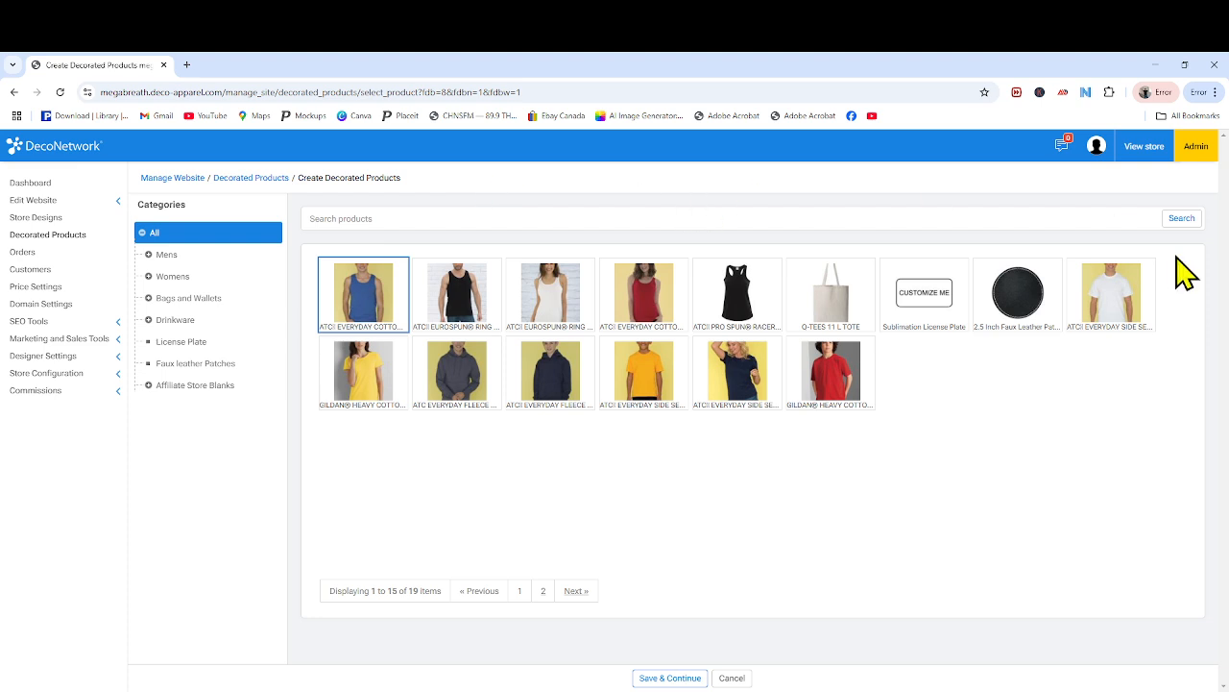
{"action": "left_click", "coordinate": [1114, 302]}
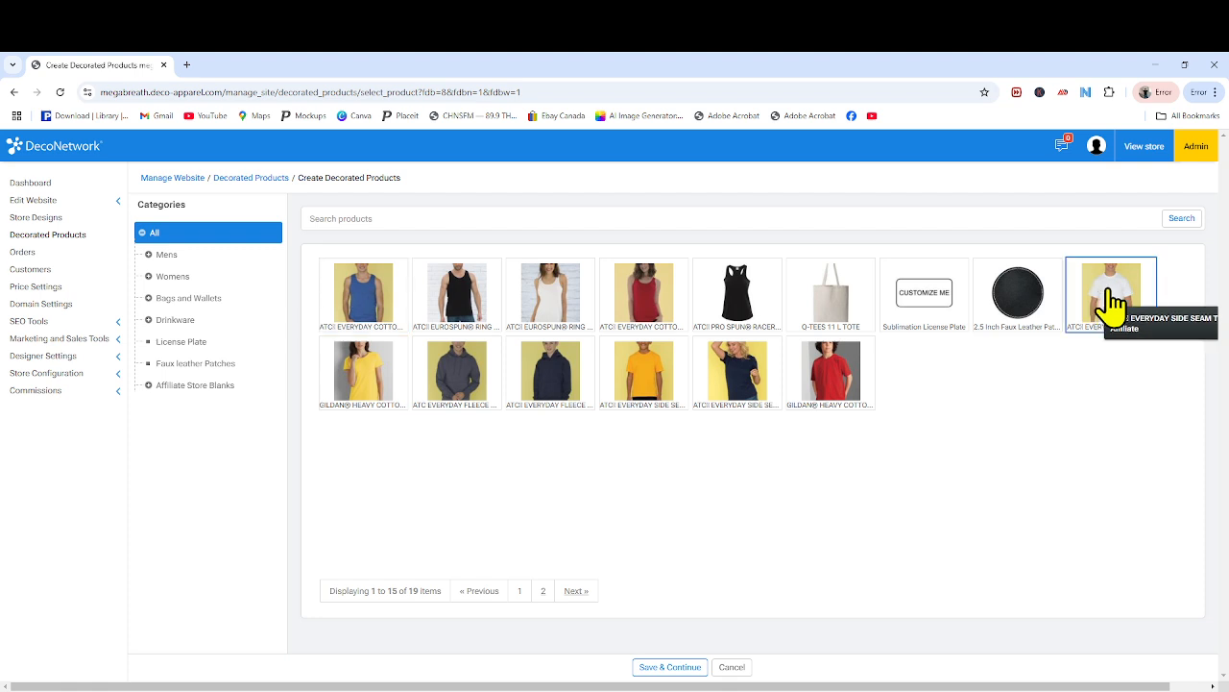
{"action": "left_click", "coordinate": [669, 678]}
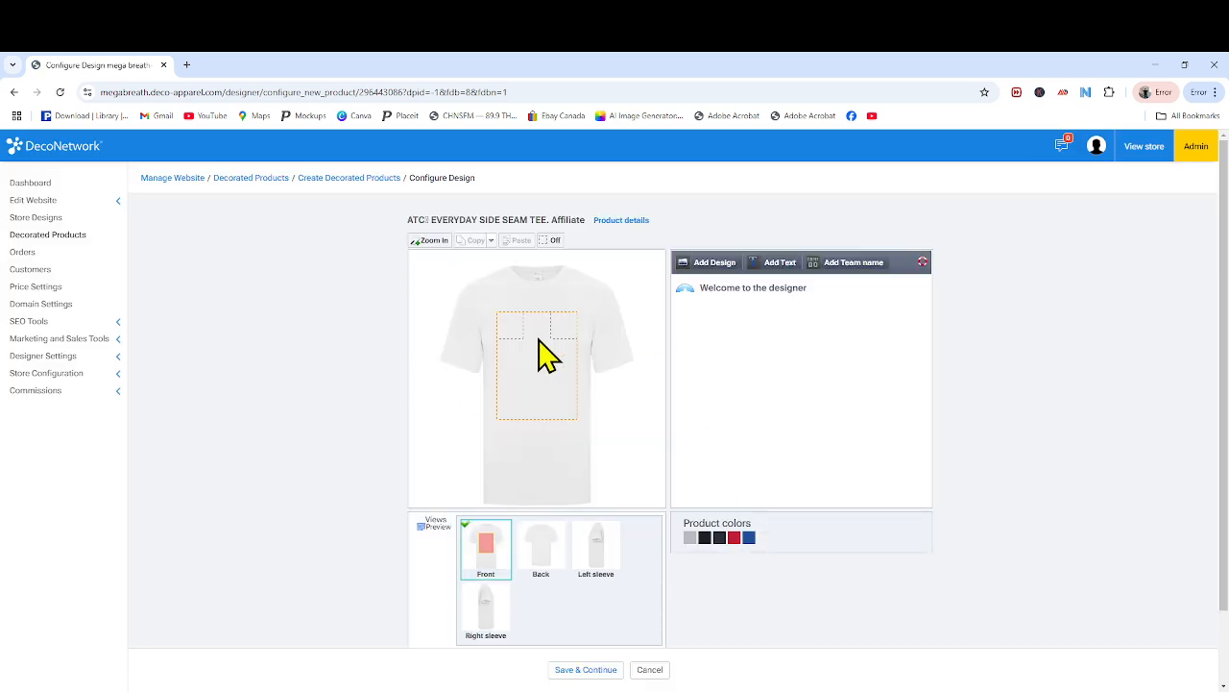
- Examine the print areas on the tee's back, left sleeve, right sleeve and front views
{"action": "left_click", "coordinate": [543, 561]}
{"action": "left_click", "coordinate": [594, 562]}
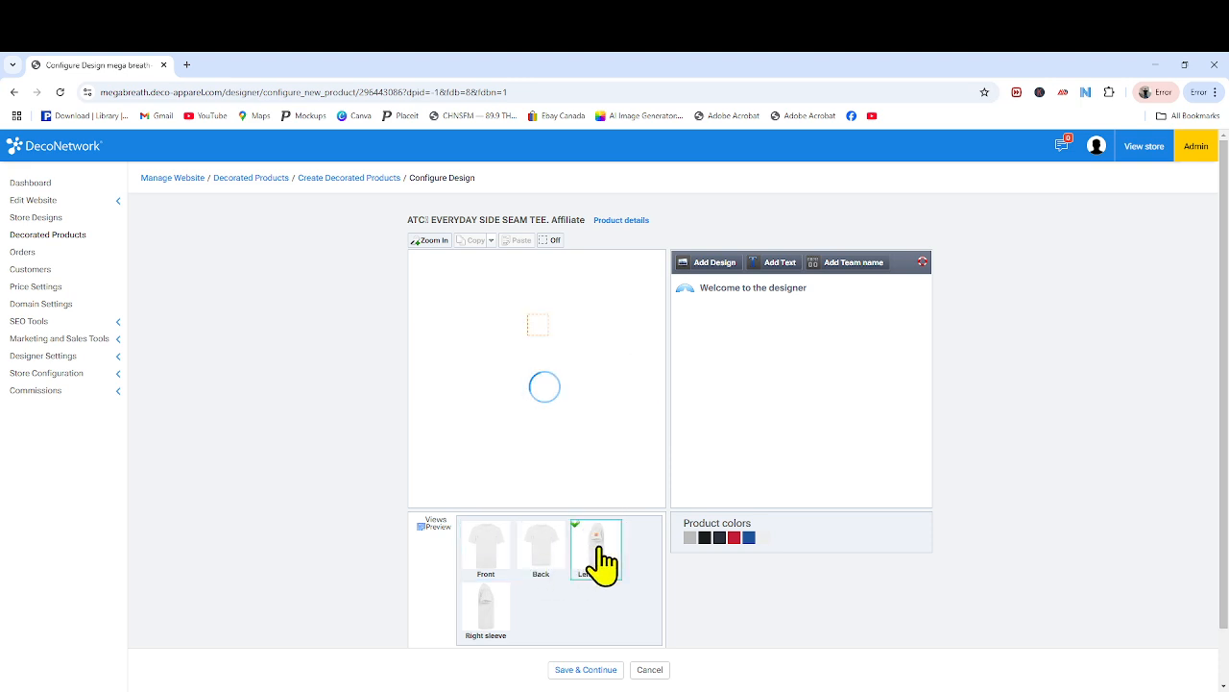
{"action": "left_click", "coordinate": [485, 617]}
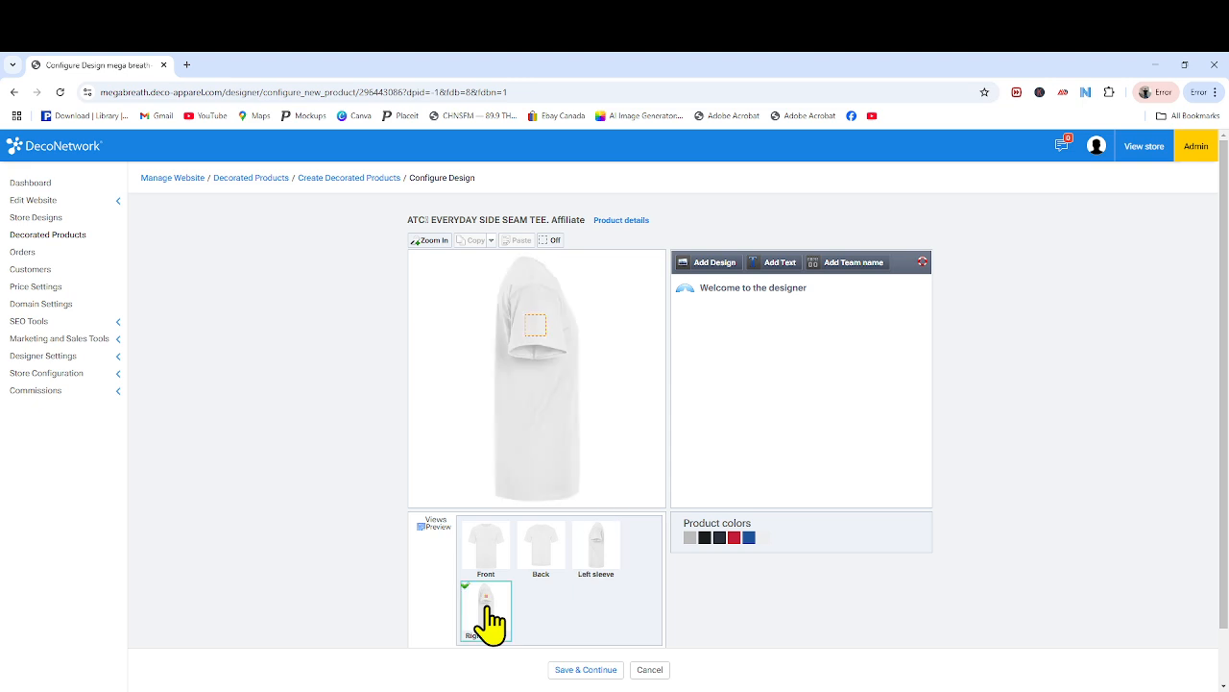
{"action": "left_click", "coordinate": [542, 565]}
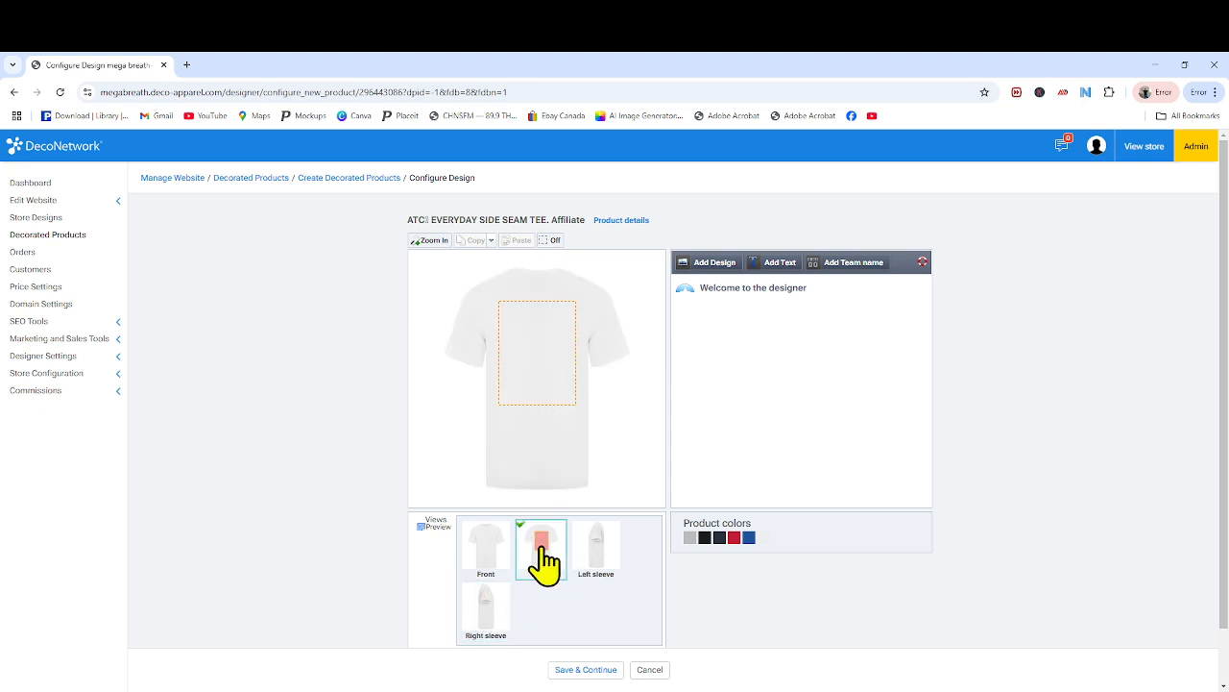
{"action": "left_click", "coordinate": [490, 553]}
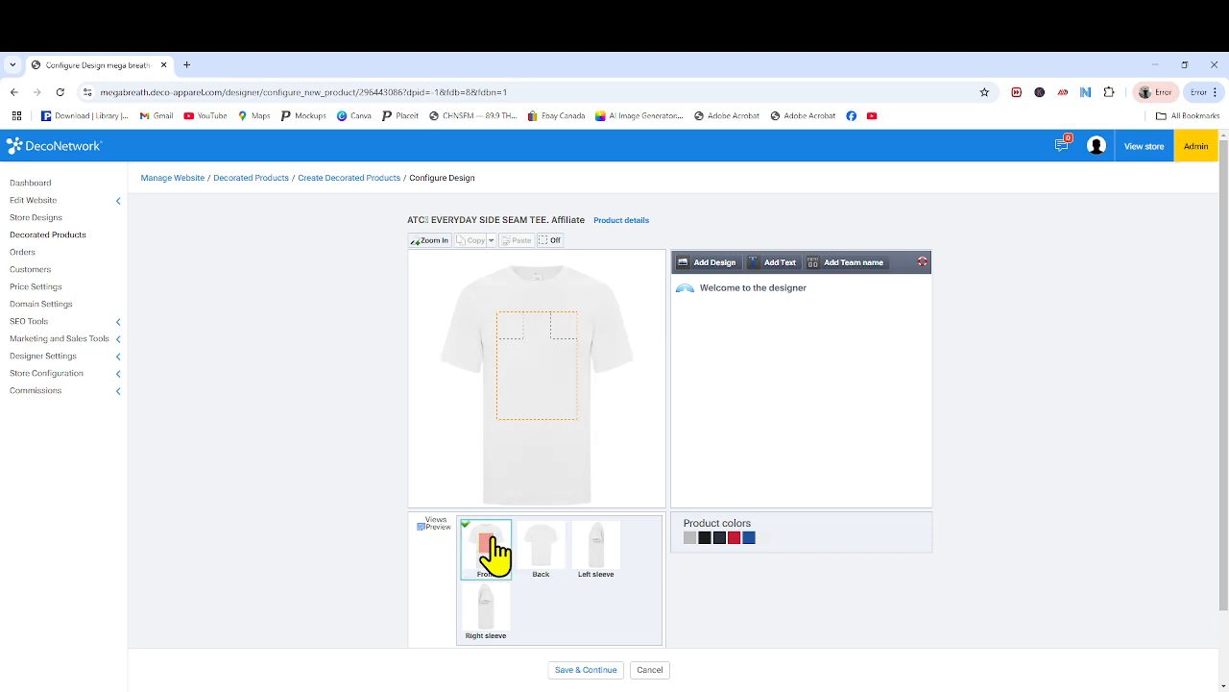
- Set the tee's product color to black and add the MBC store design to the front as a transfer design
{"action": "left_click", "coordinate": [705, 538]}
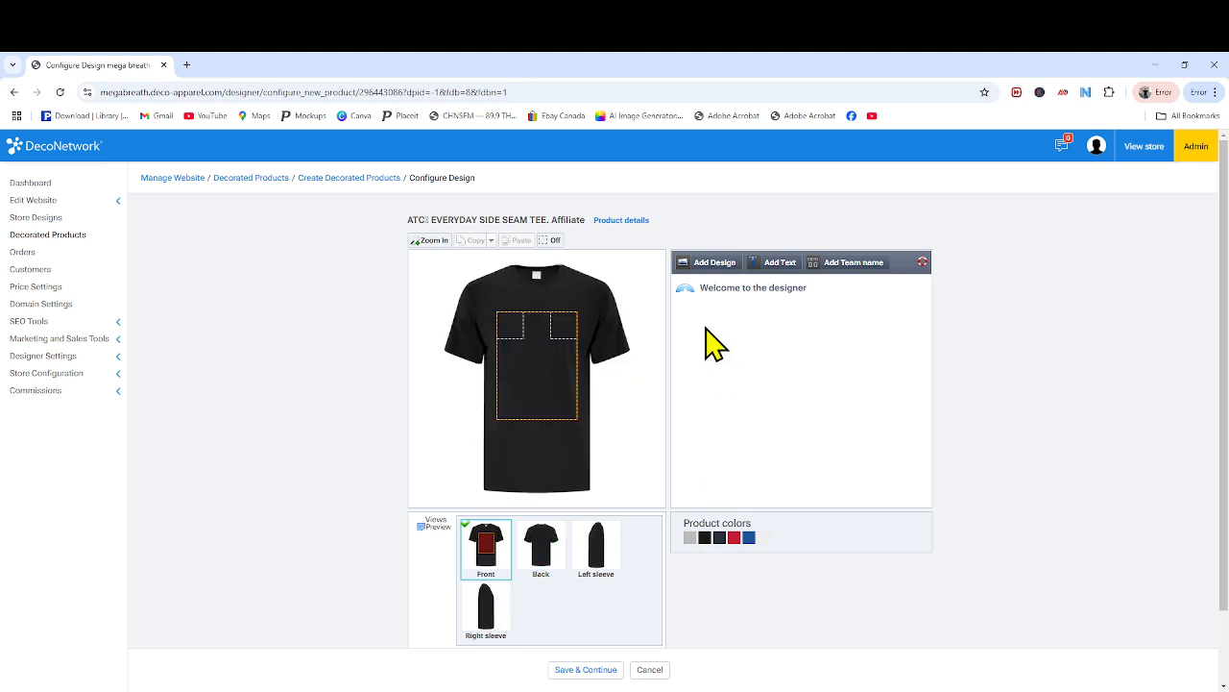
{"action": "left_click", "coordinate": [710, 274]}
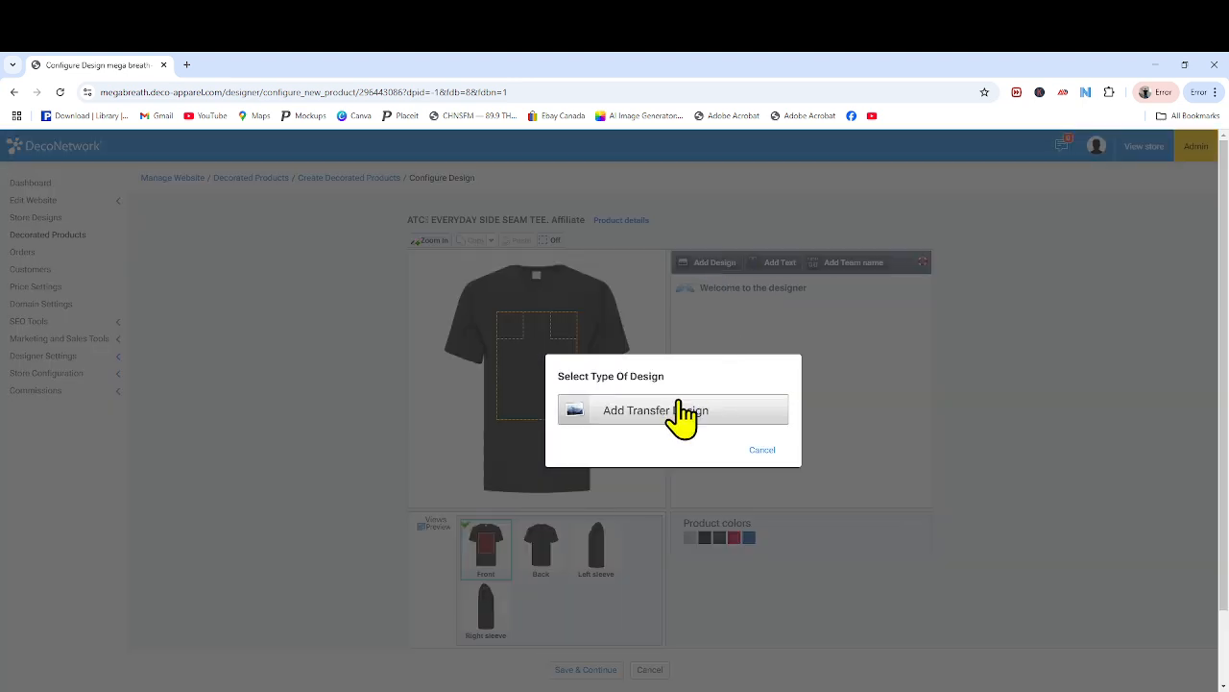
{"action": "left_click", "coordinate": [683, 414]}
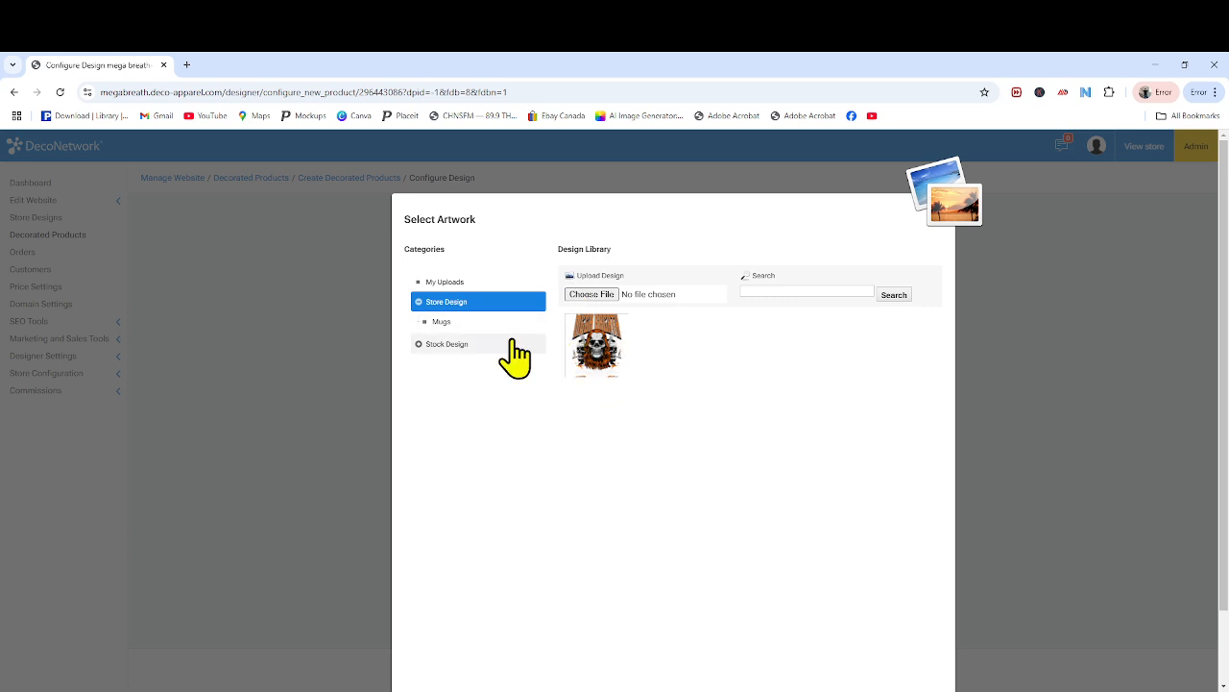
{"action": "left_click", "coordinate": [595, 348]}
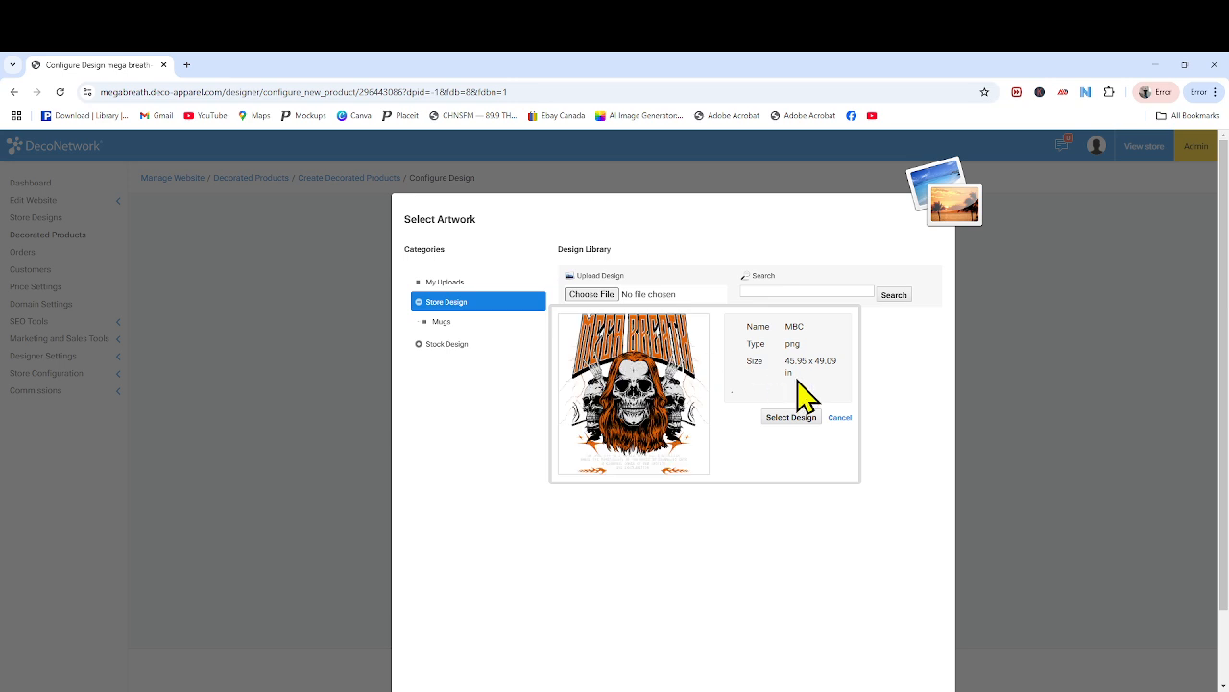
{"action": "left_click", "coordinate": [791, 417]}
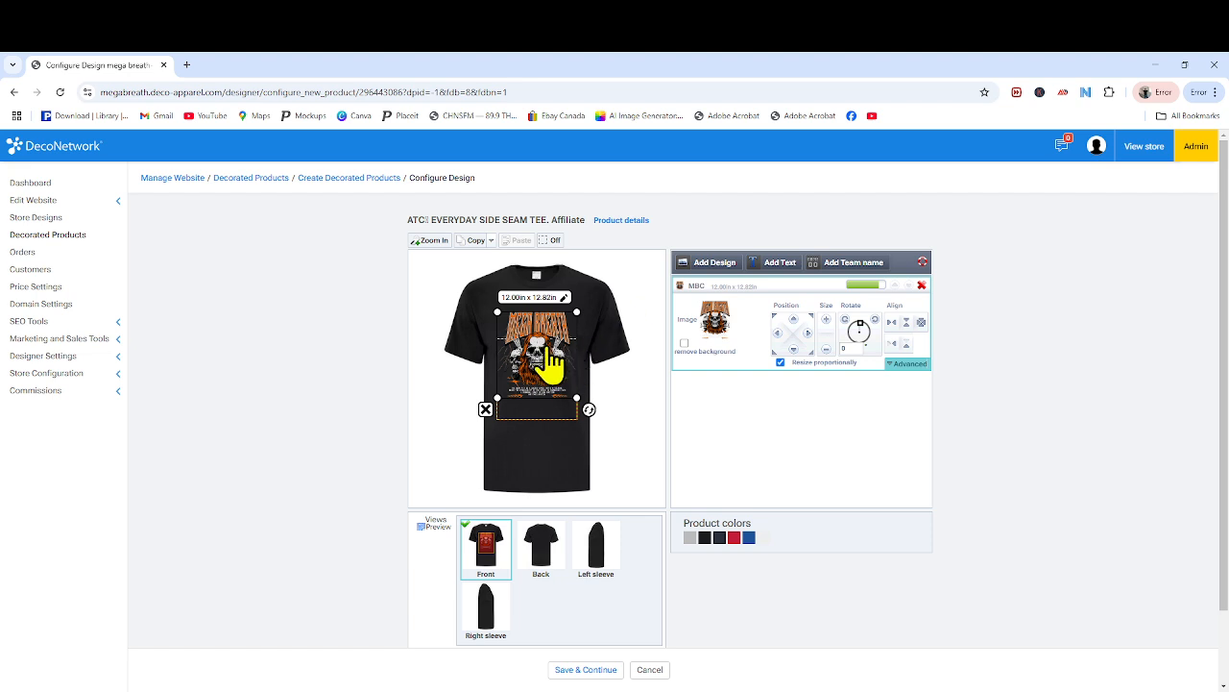
- Reposition the MBC design at the upper end of the front body print area and center it horizontally
{"action": "left_click_drag", "start_coordinate": [549, 350], "coordinate": [549, 340]}
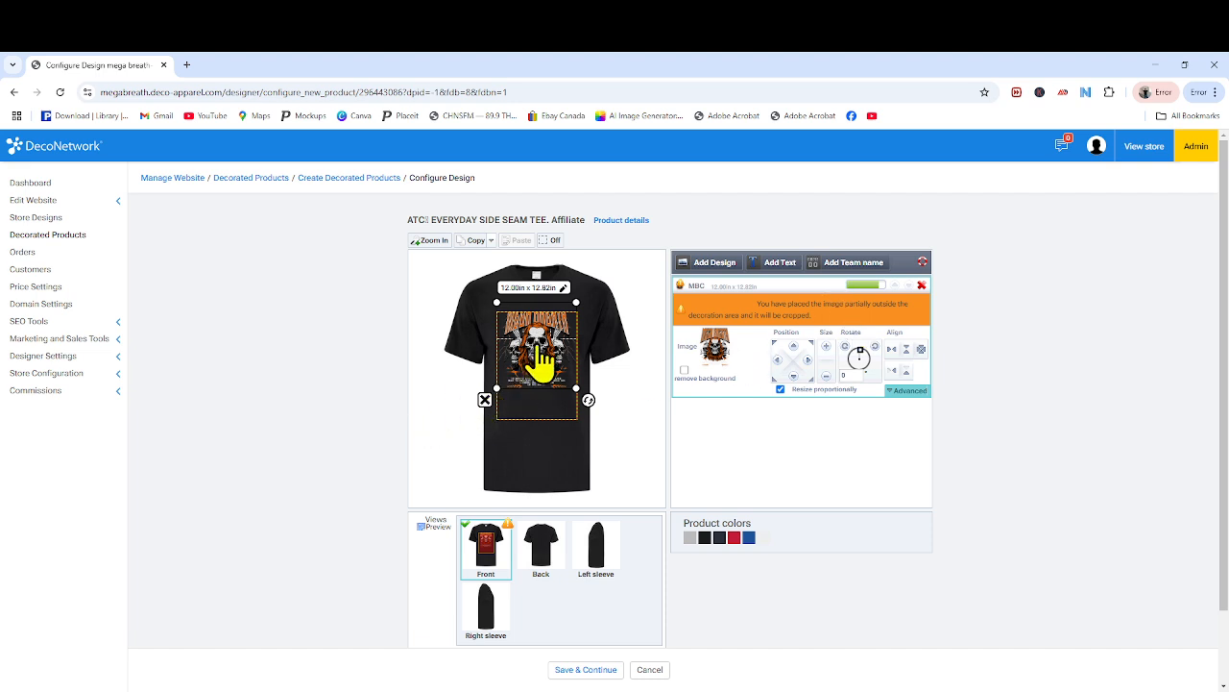
{"action": "left_click_drag", "start_coordinate": [538, 347], "coordinate": [539, 357]}
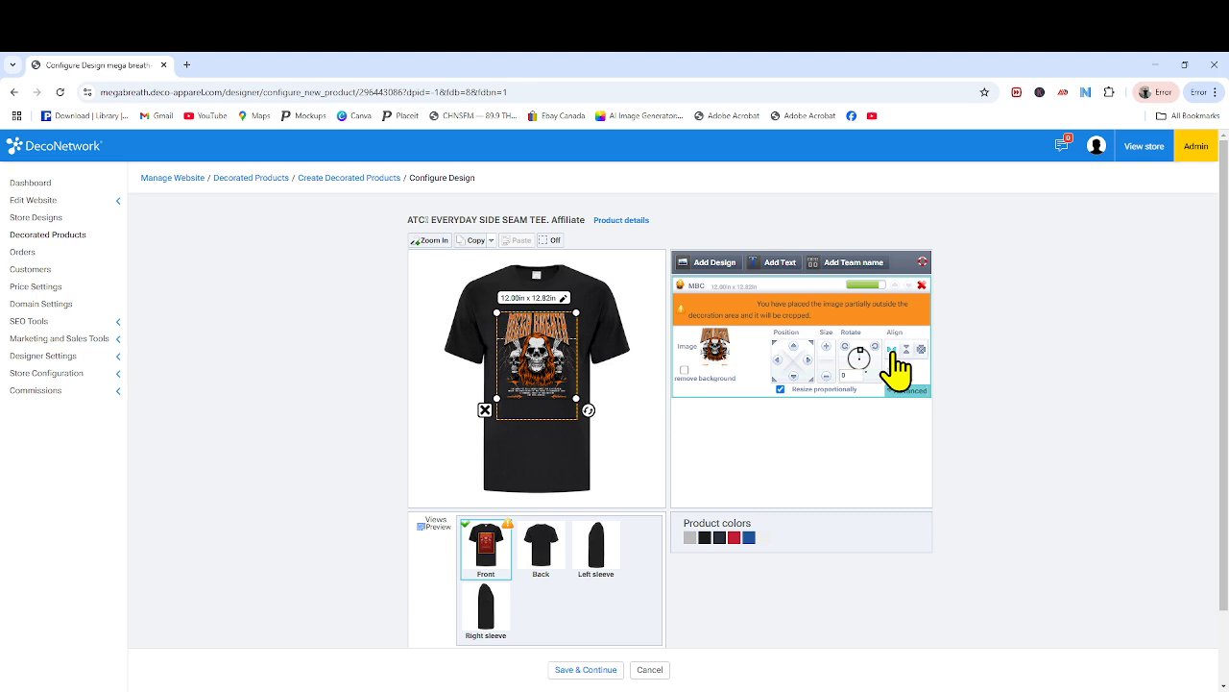
{"action": "left_click", "coordinate": [891, 351]}
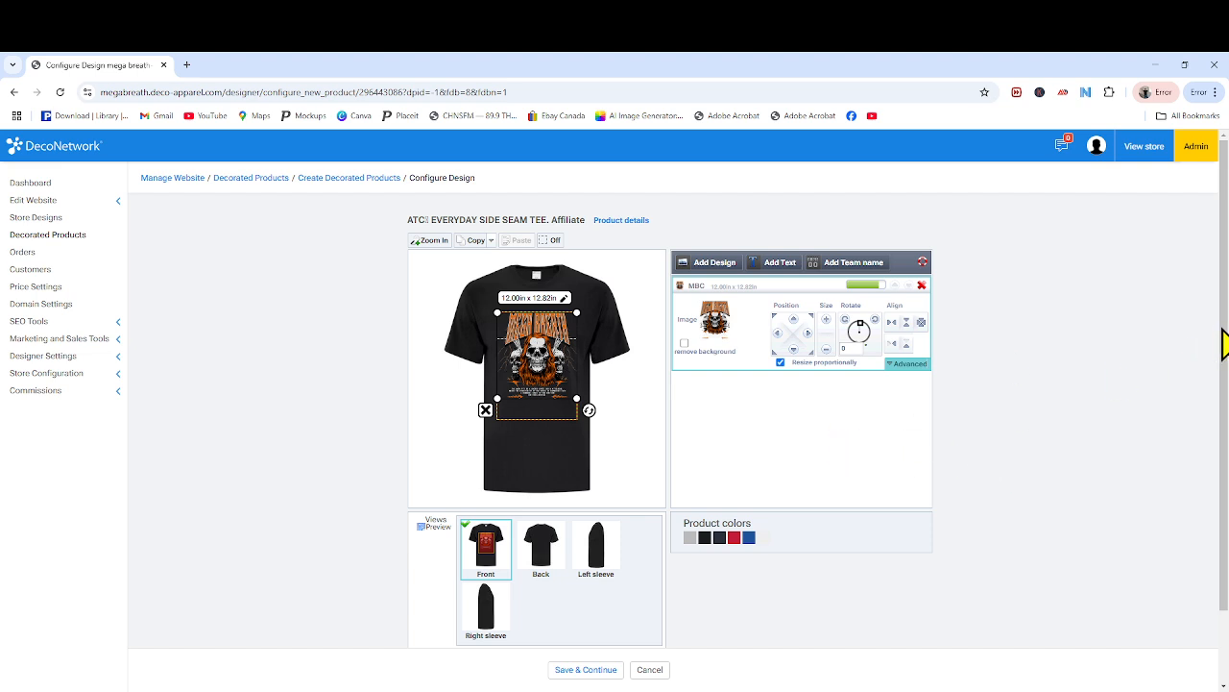
- Examine the front view's decoration areas, trying Left Chest and returning to Body
{"action": "left_click_drag", "start_coordinate": [1224, 343], "coordinate": [1225, 377]}
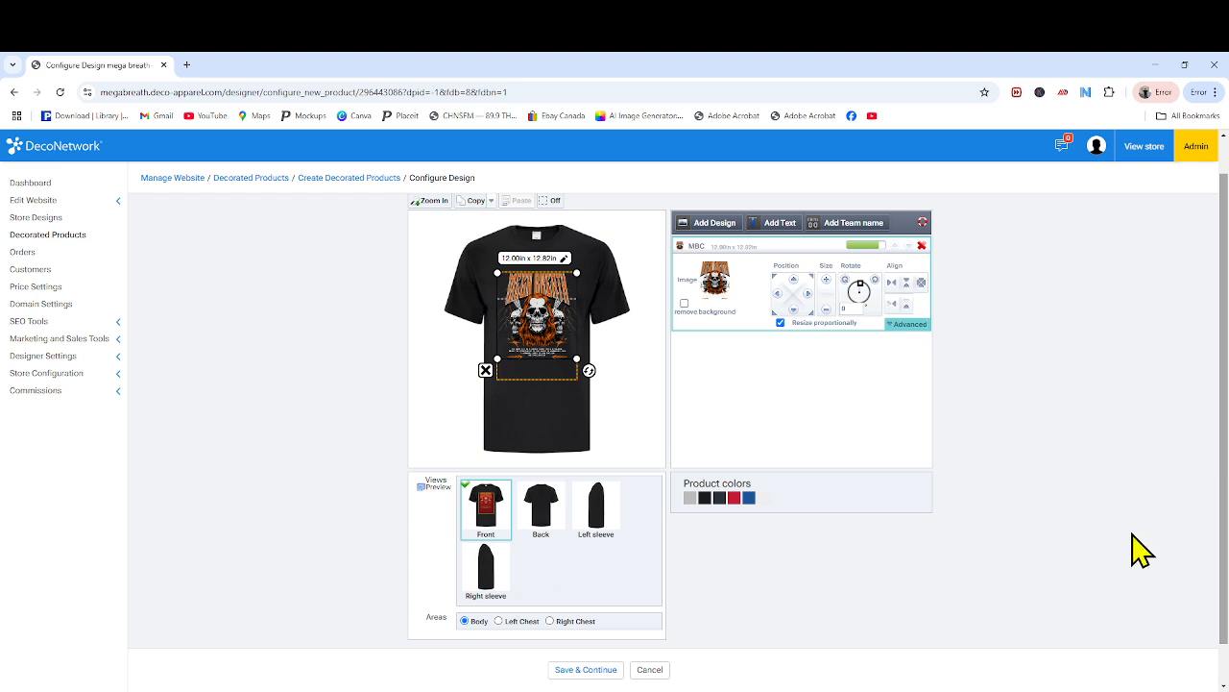
{"action": "left_click_drag", "start_coordinate": [1227, 415], "coordinate": [1220, 375]}
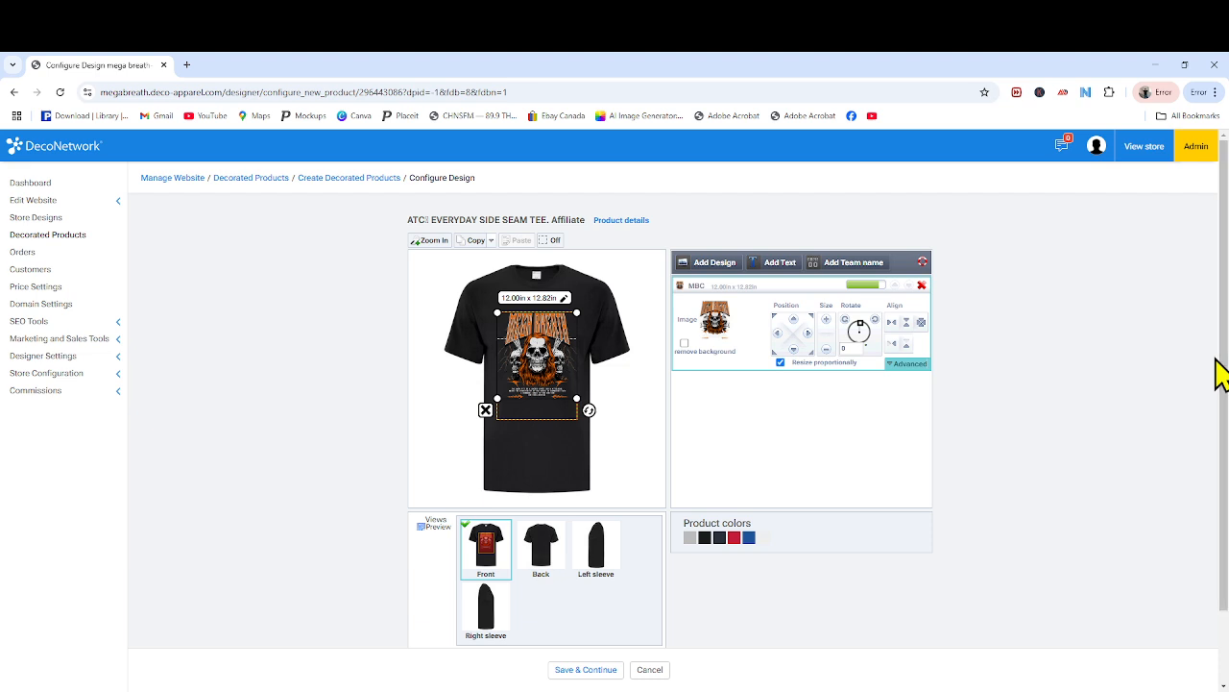
{"action": "left_click", "coordinate": [1217, 360]}
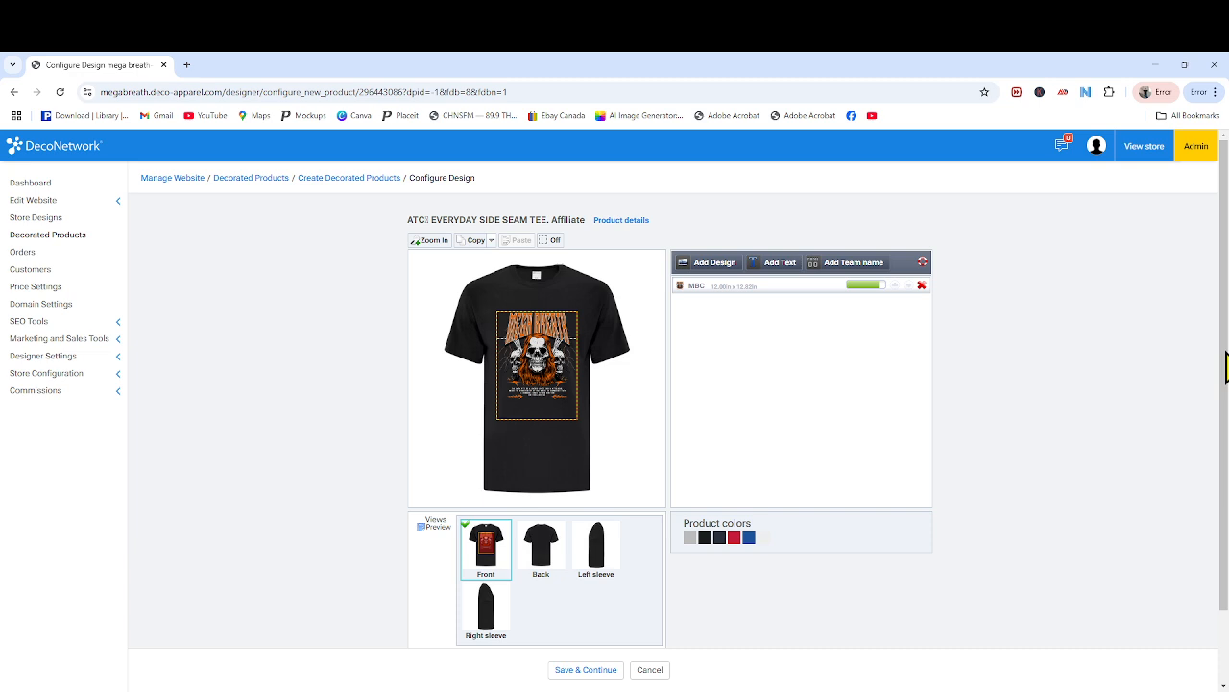
{"action": "left_click_drag", "start_coordinate": [1226, 368], "coordinate": [1225, 423]}
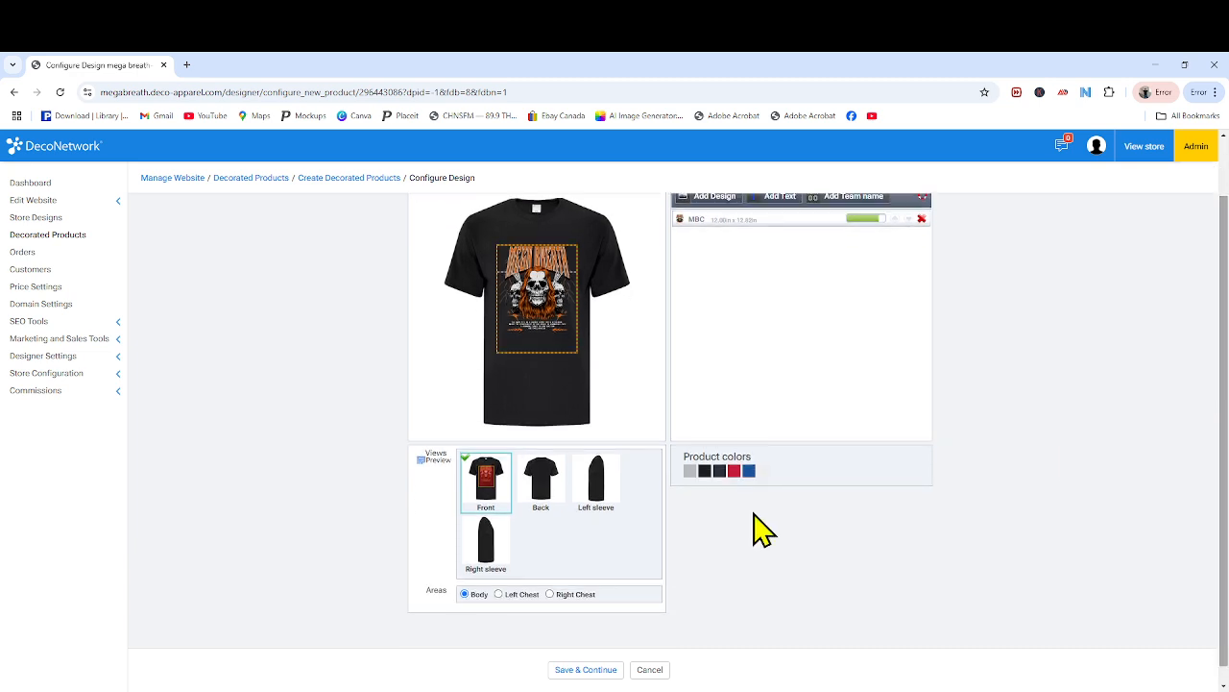
{"action": "left_click", "coordinate": [499, 594]}
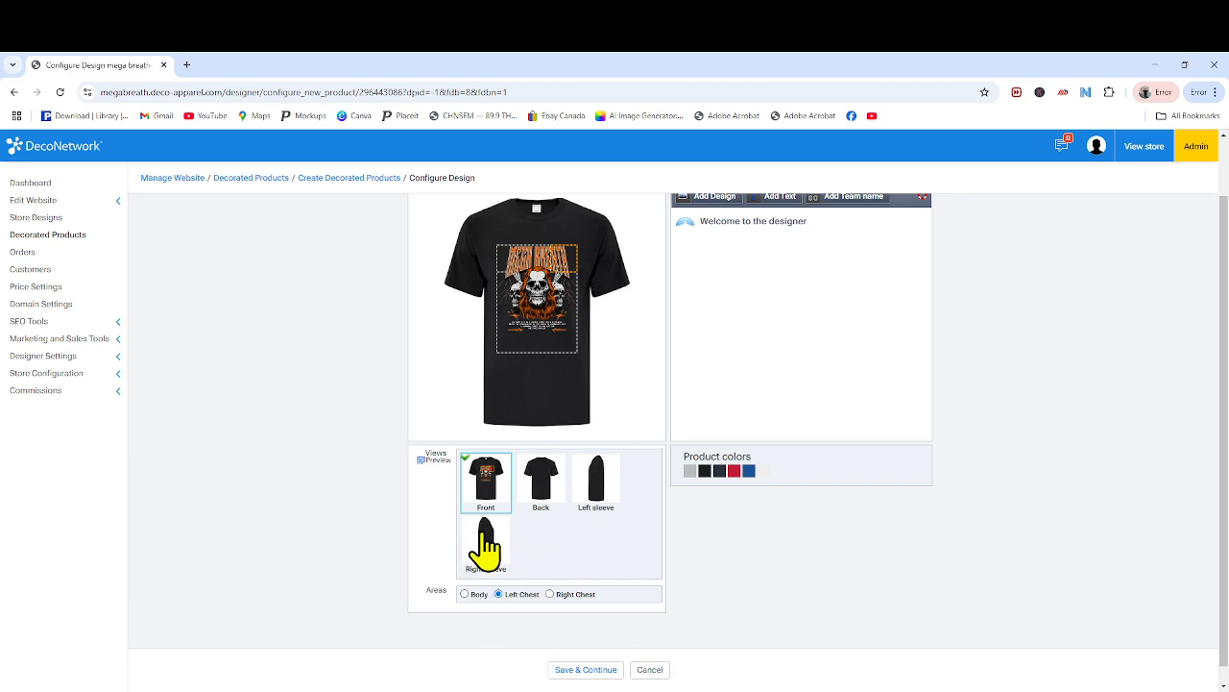
{"action": "left_click", "coordinate": [467, 594]}
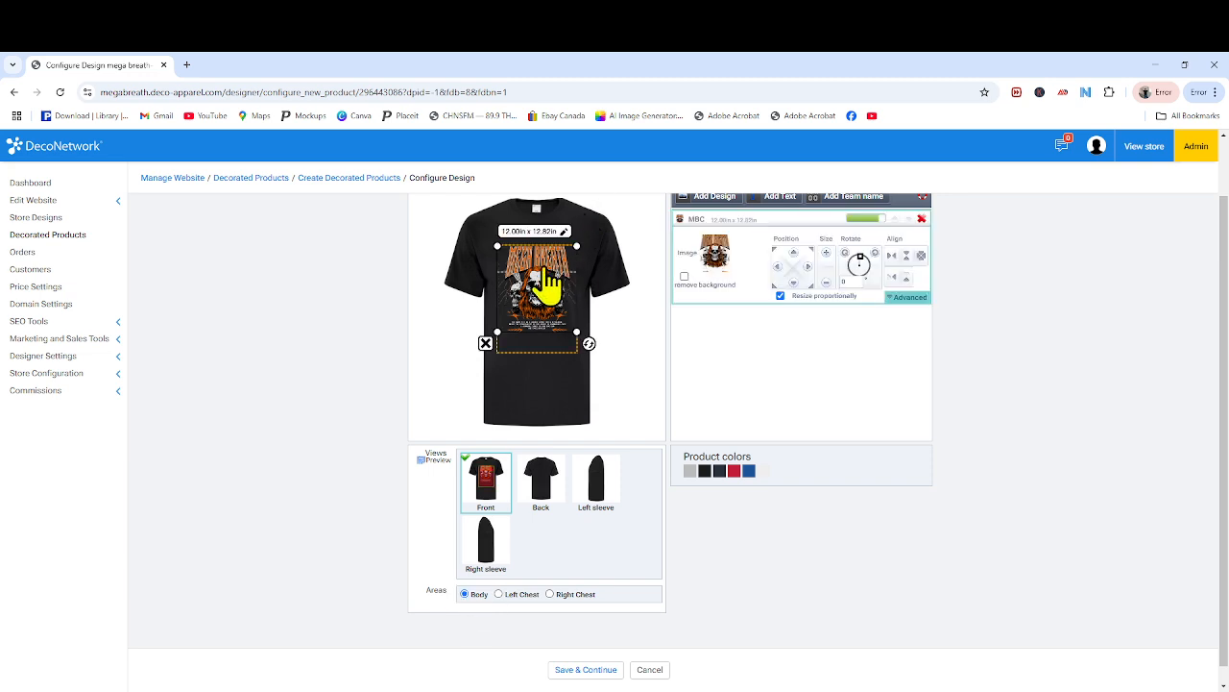
- Delete the MBC transfer image from the front body area and make Left Chest the active decoration area
{"action": "left_click", "coordinate": [486, 344]}
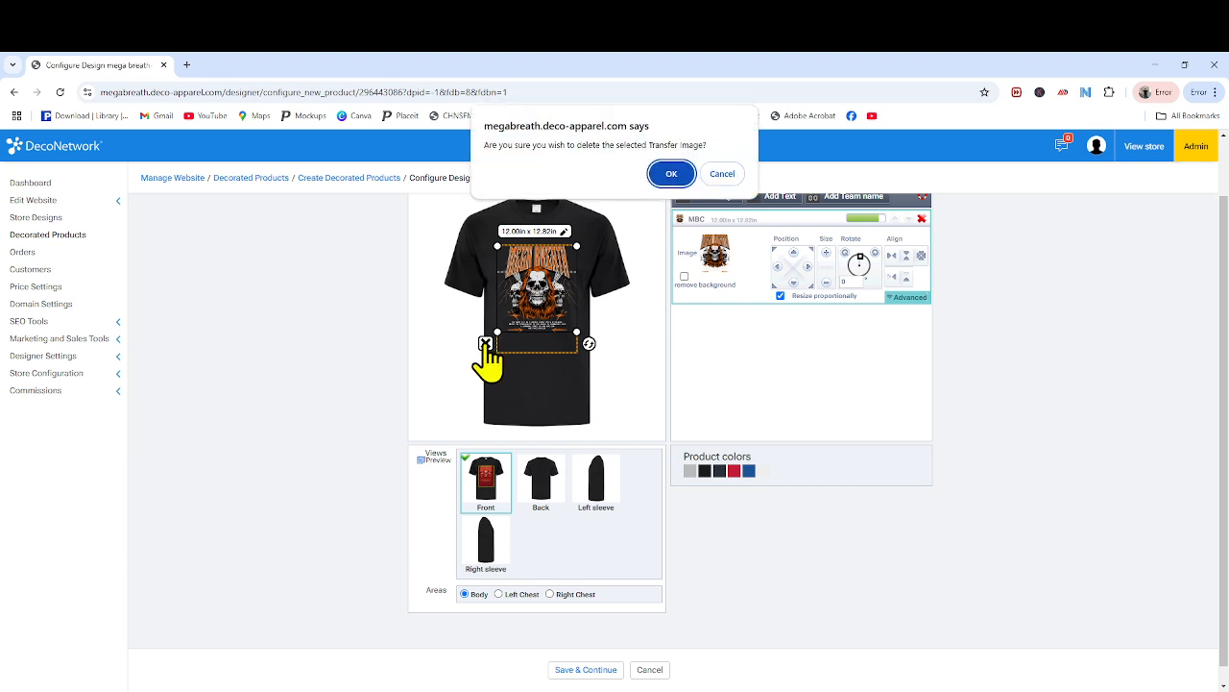
{"action": "left_click", "coordinate": [672, 174]}
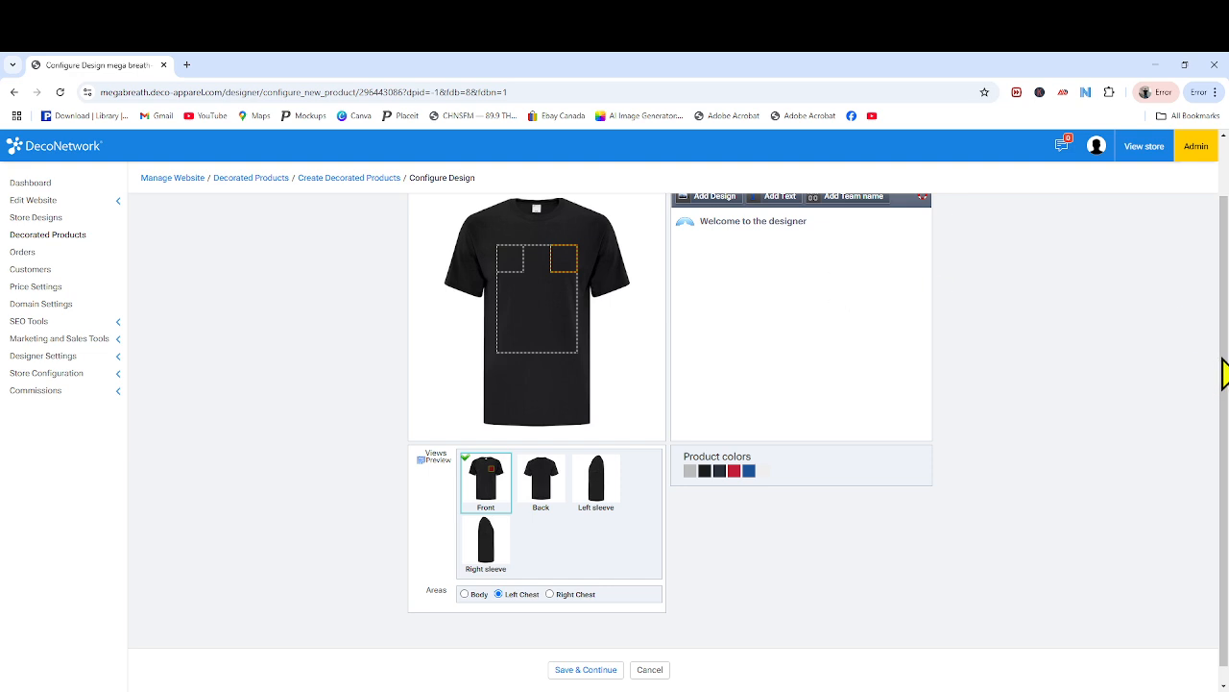
{"action": "left_click_drag", "start_coordinate": [1223, 371], "coordinate": [1222, 348]}
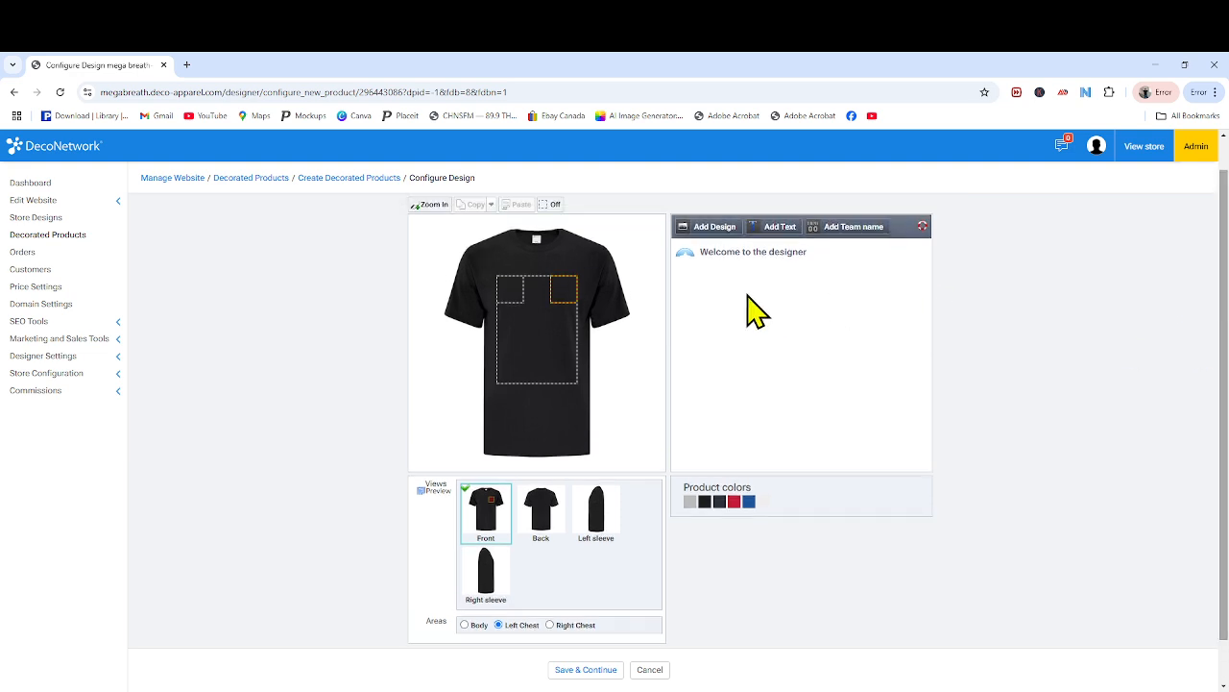
- Add the MBC store design to the Left Chest area as a transfer design, and delete it again
{"action": "left_click", "coordinate": [707, 228]}
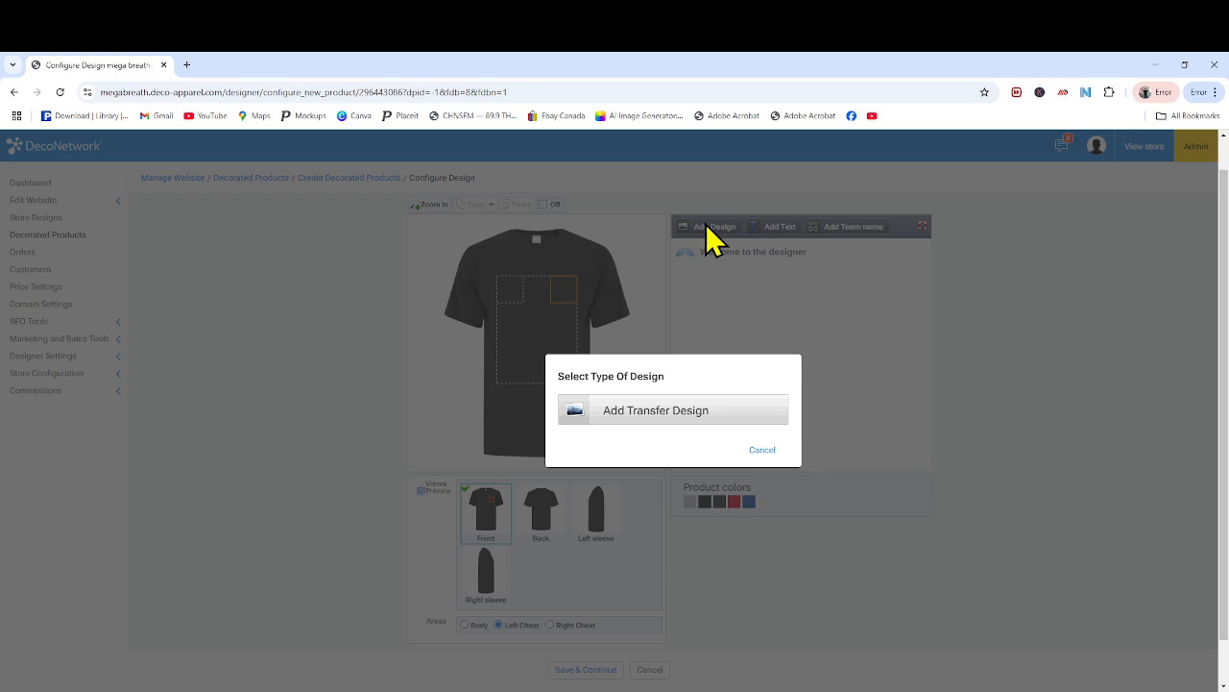
{"action": "left_click", "coordinate": [680, 413]}
{"action": "left_click", "coordinate": [592, 310]}
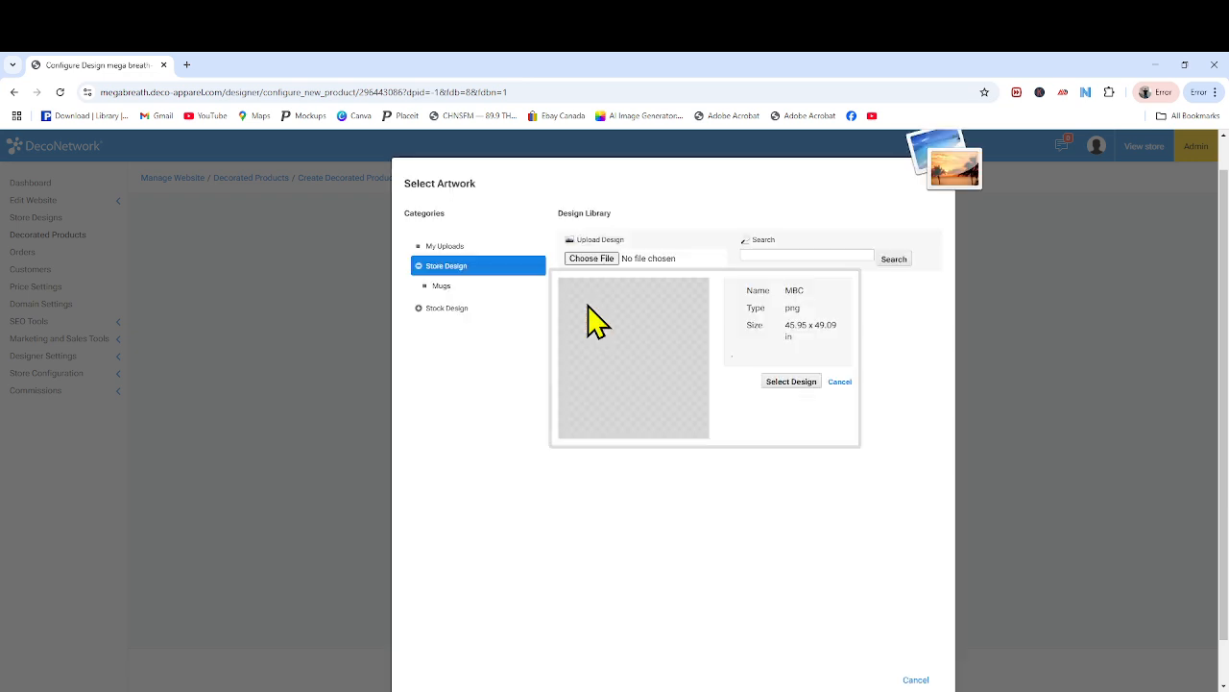
{"action": "left_click", "coordinate": [777, 385]}
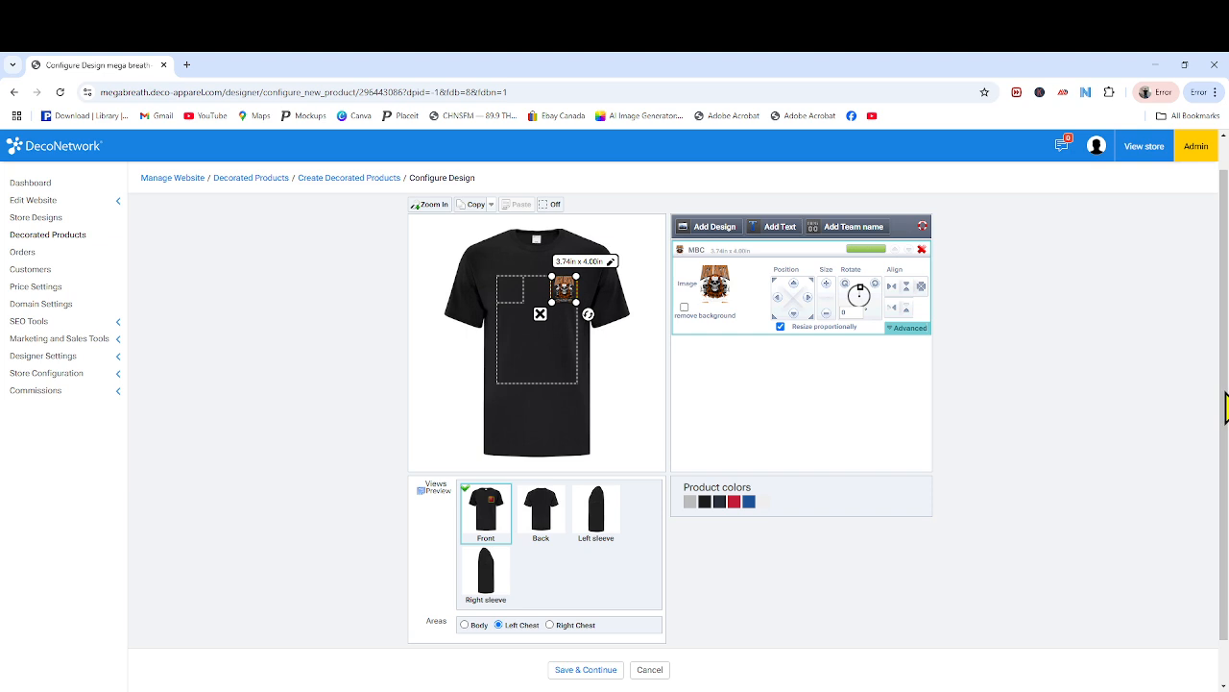
{"action": "scroll", "coordinate": [1226, 403], "scroll_direction": "up", "scroll_amount": 2}
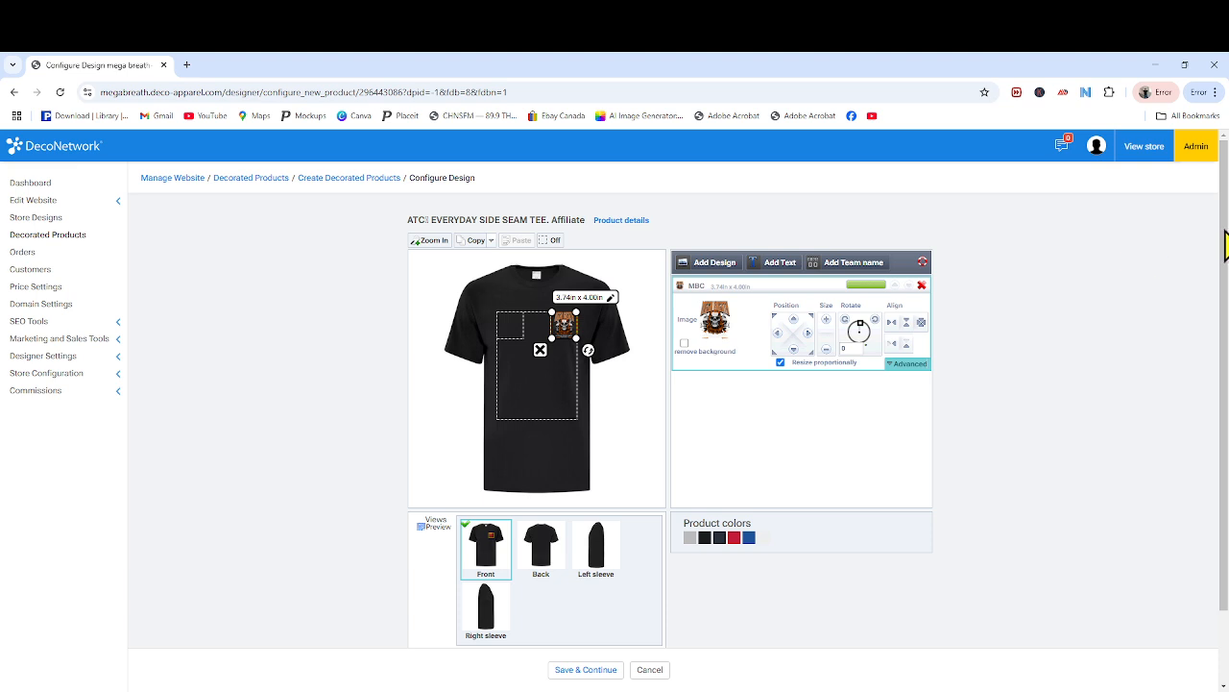
{"action": "scroll", "coordinate": [1225, 245], "scroll_direction": "down", "scroll_amount": 1}
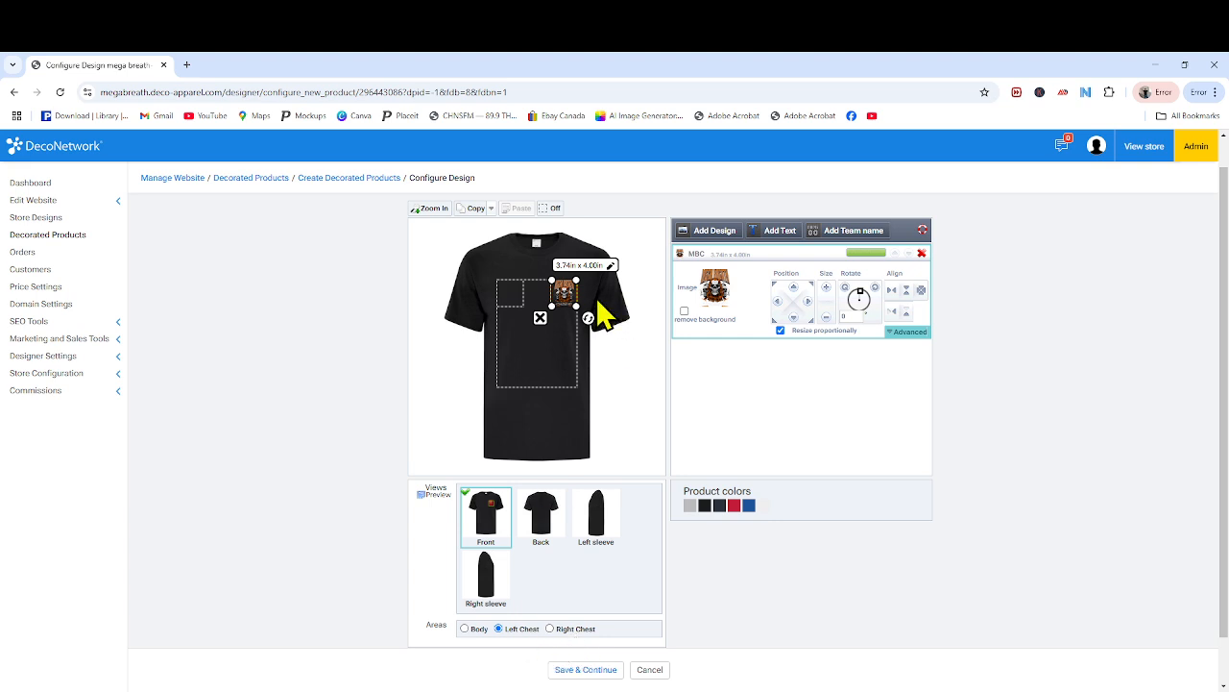
{"action": "left_click", "coordinate": [540, 318]}
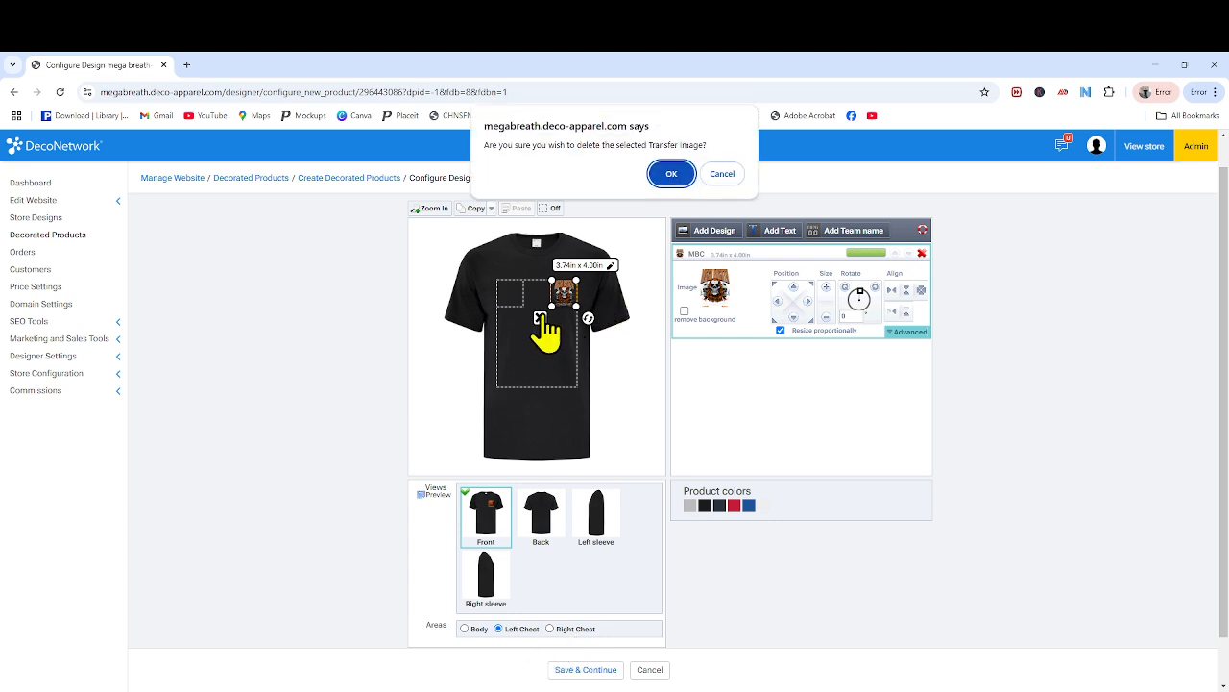
{"action": "left_click", "coordinate": [670, 173]}
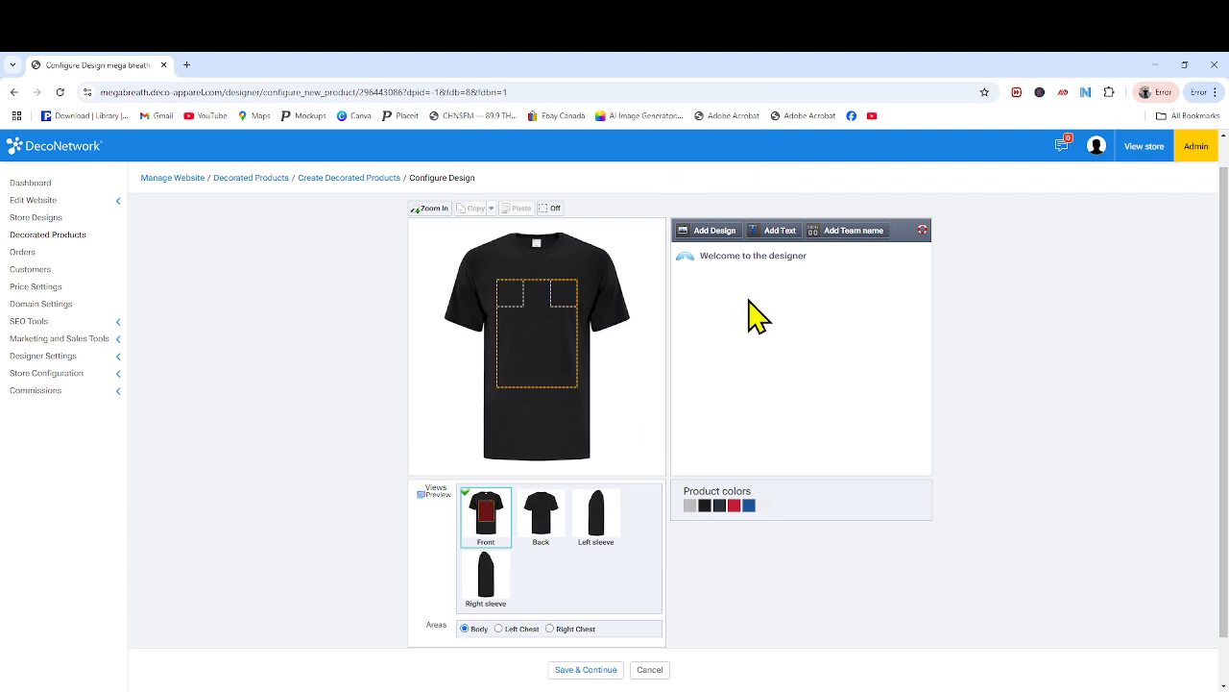
- Add the MBC store design to the front Body area as a transfer design and save the design configuration
{"action": "left_click", "coordinate": [718, 237]}
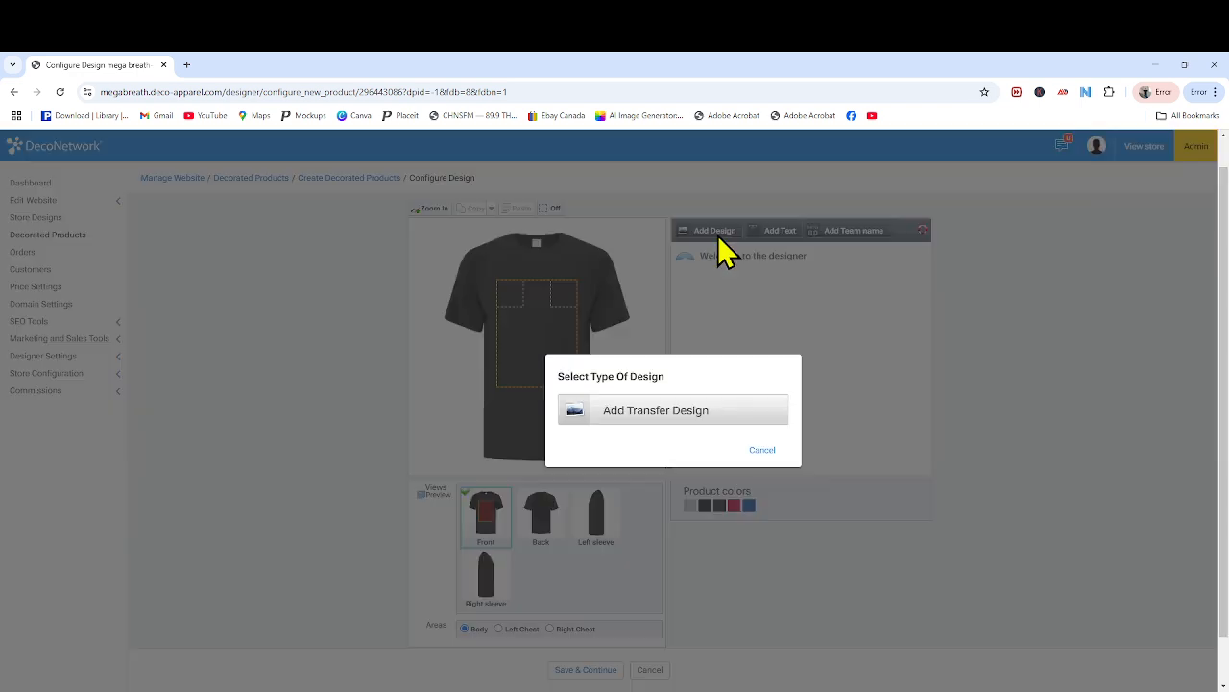
{"action": "left_click", "coordinate": [670, 419]}
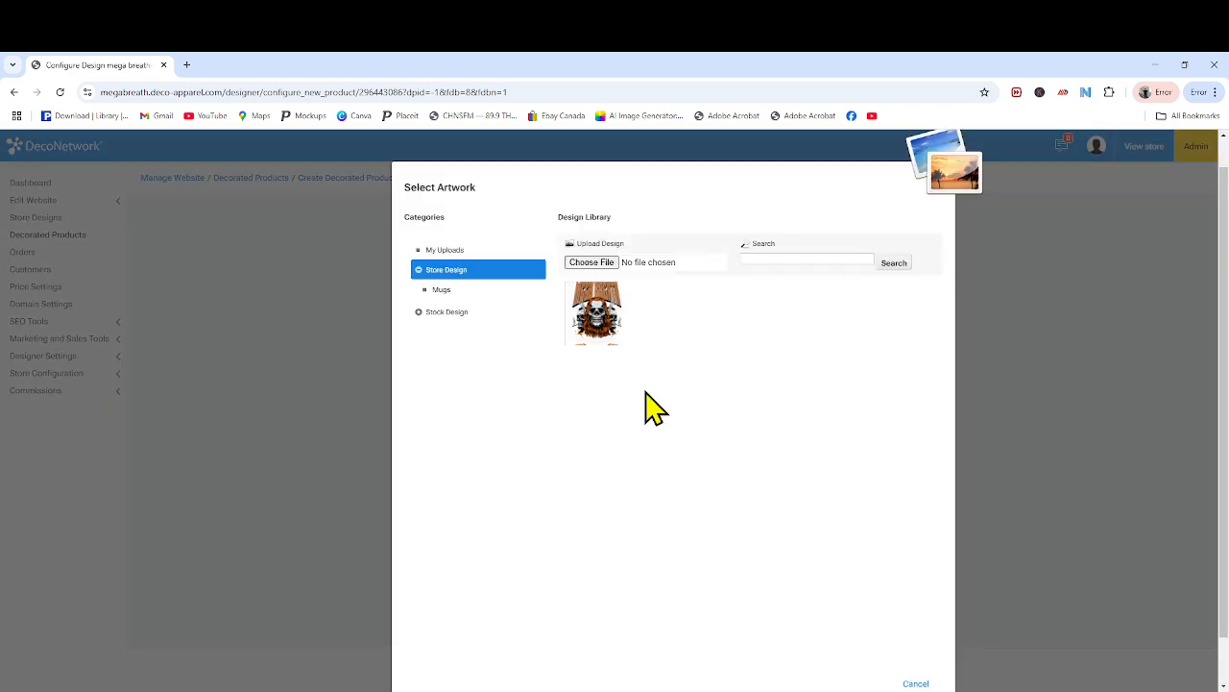
{"action": "left_click", "coordinate": [600, 326]}
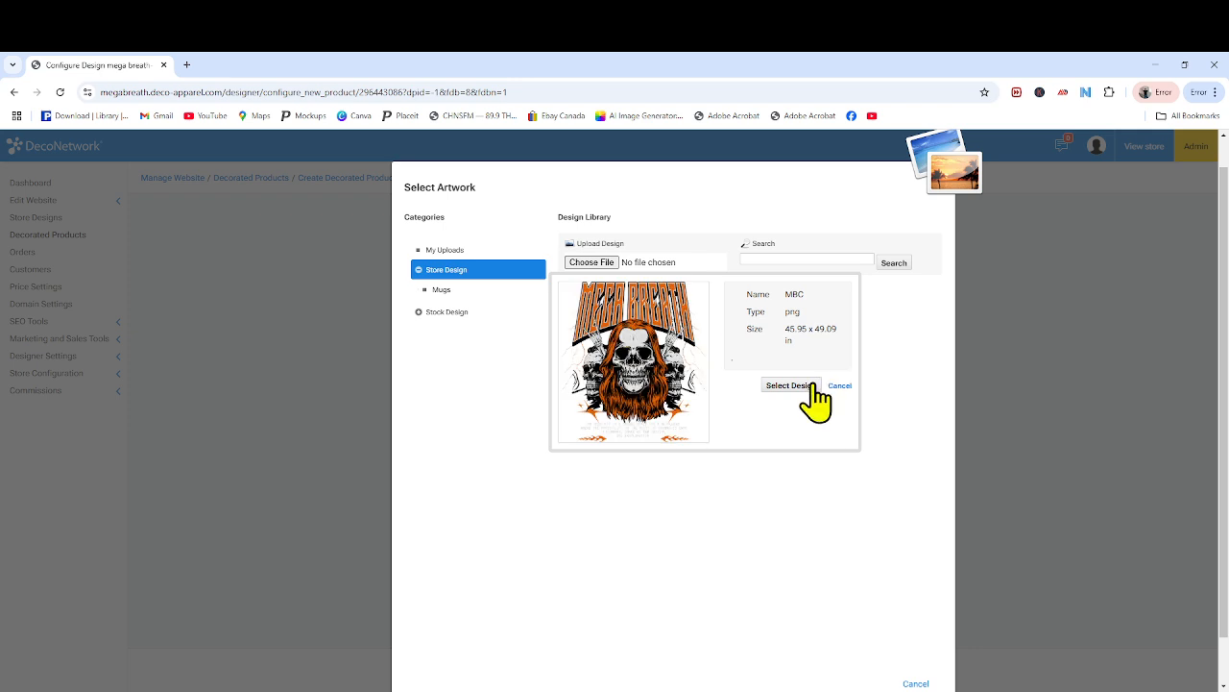
{"action": "left_click", "coordinate": [810, 389]}
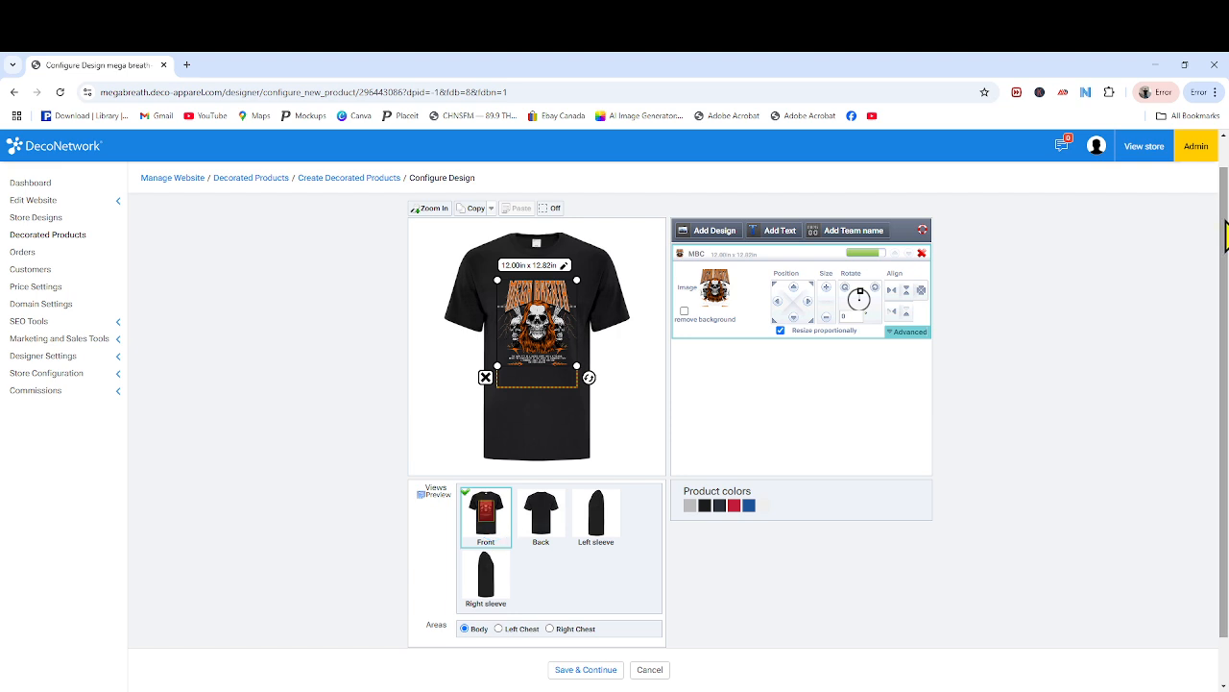
{"action": "scroll", "coordinate": [1226, 236], "scroll_direction": "down", "scroll_amount": 1}
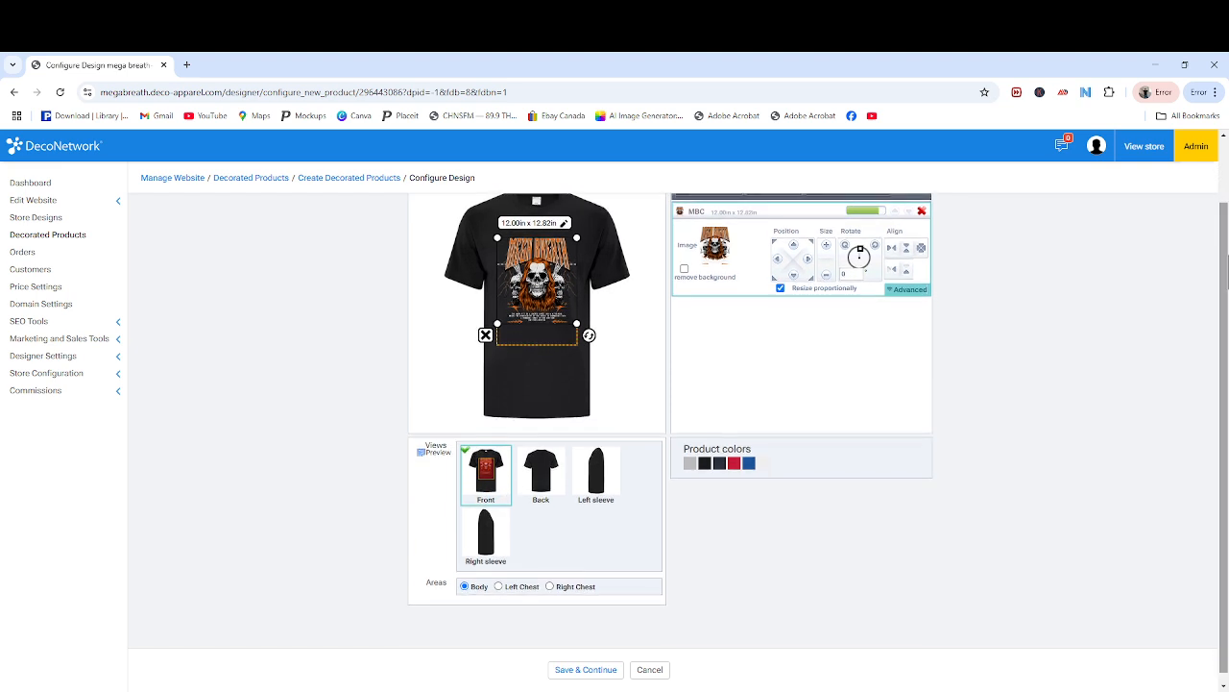
{"action": "left_click", "coordinate": [598, 672]}
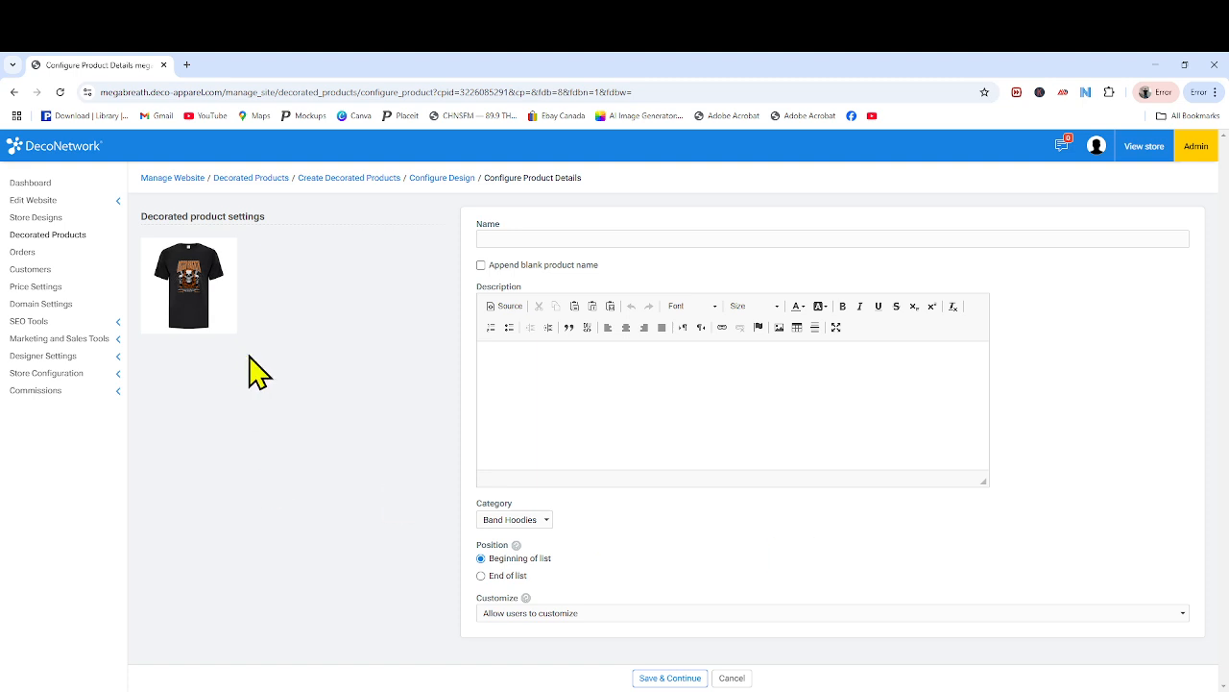
- Name the product "Megaq Breath Chocolate Band Shirt", set Customize to "Don't allow users to customize", and save the product details
{"action": "left_click", "coordinate": [509, 240]}
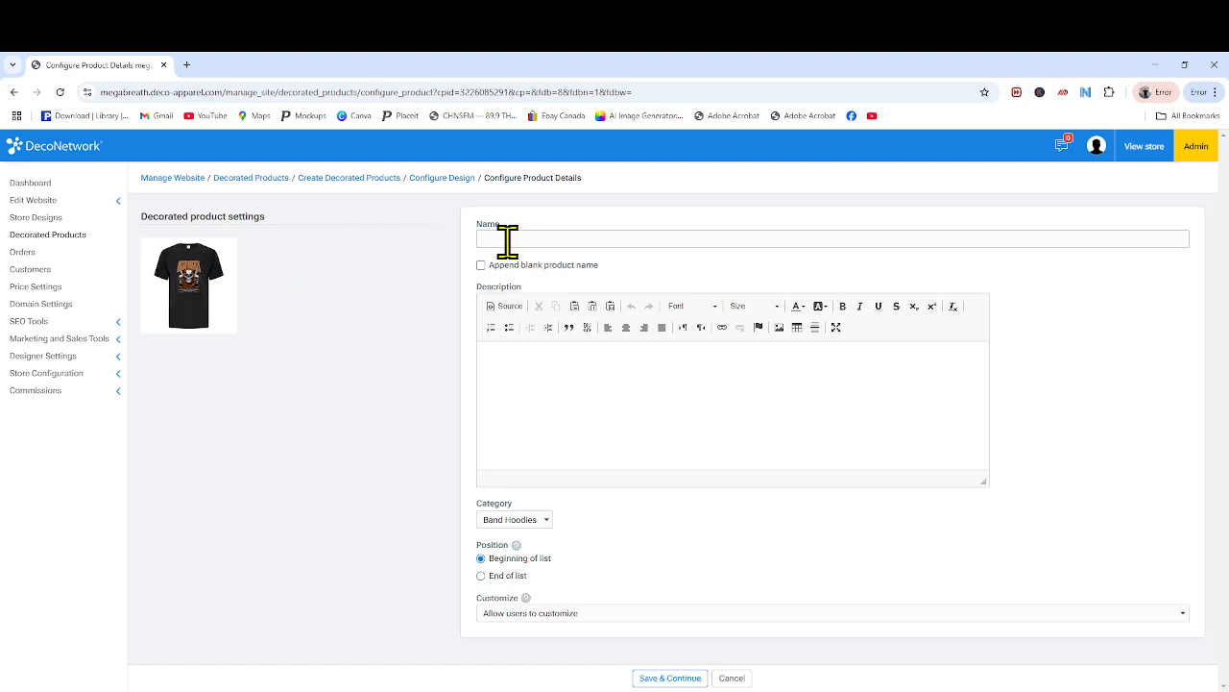
{"action": "left_click", "coordinate": [508, 240]}
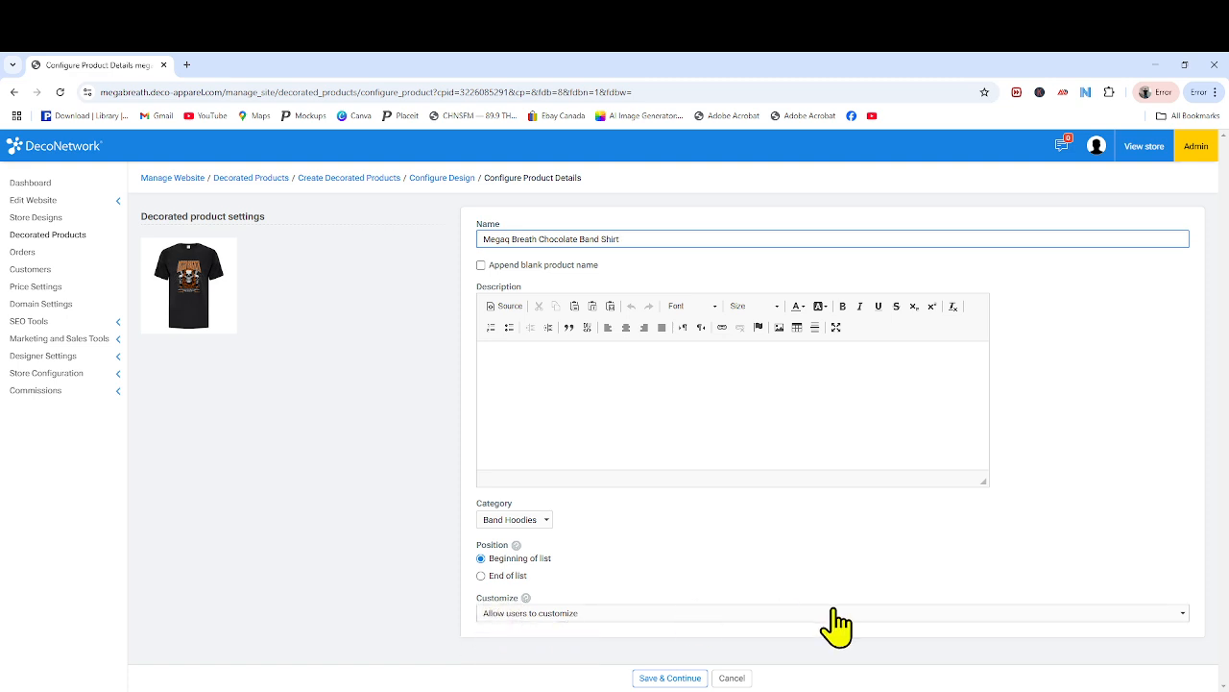
{"action": "left_click", "coordinate": [1185, 614]}
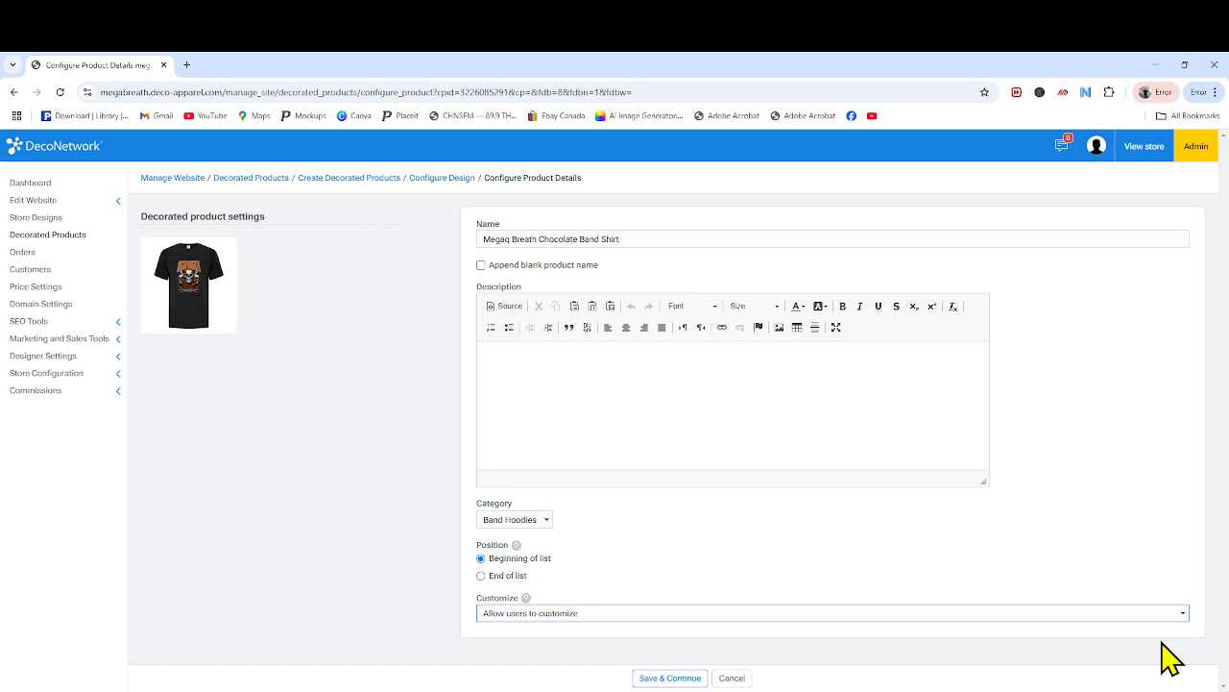
{"action": "key", "text": "Down"}
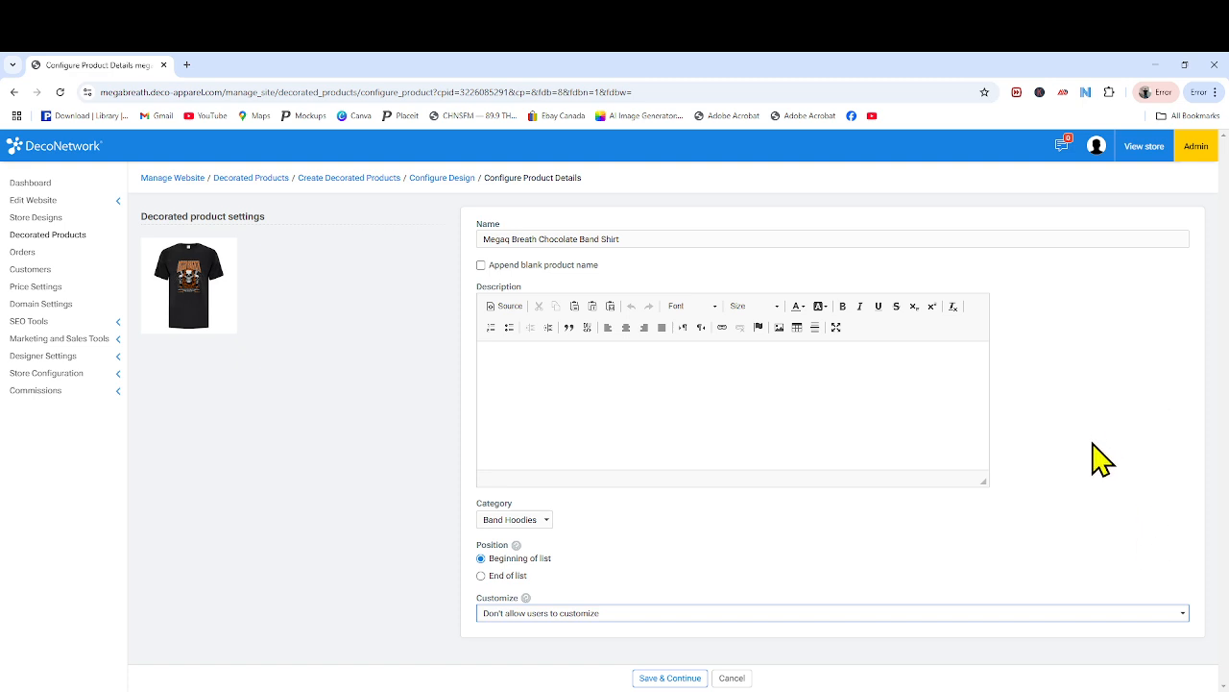
{"action": "left_click", "coordinate": [672, 679]}
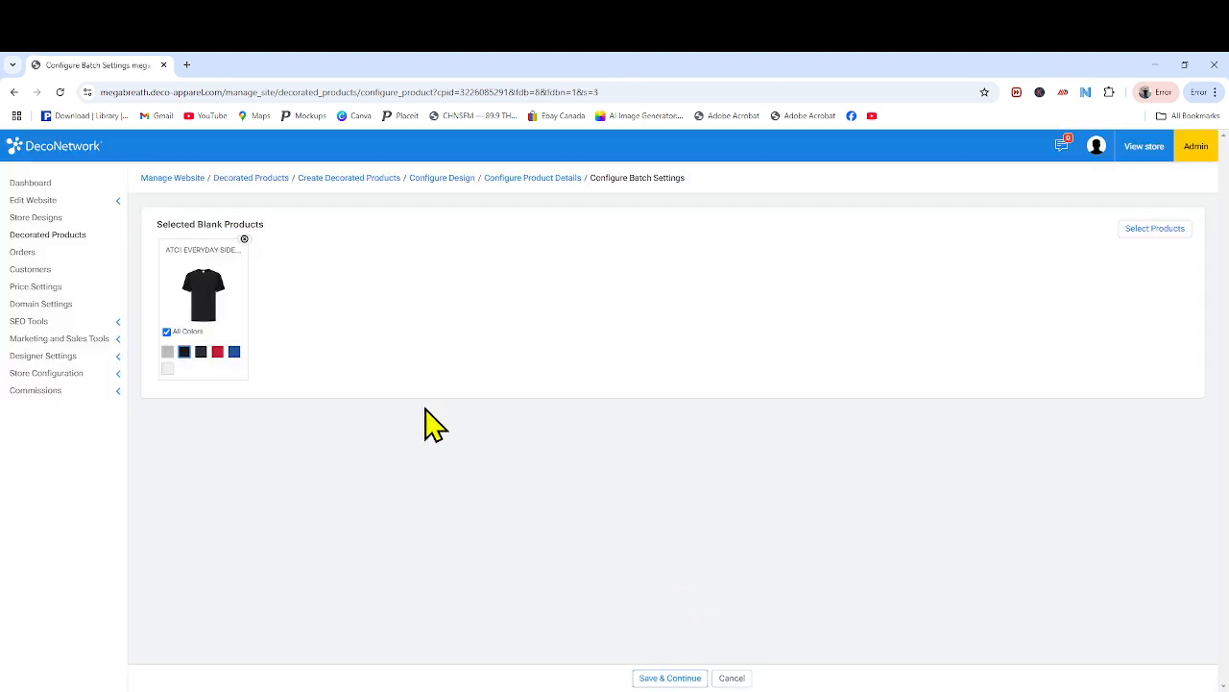
- Restrict the tee's available colors by excluding blue, red and white, keeping grey, black and the dark shade
{"action": "left_click", "coordinate": [168, 331]}
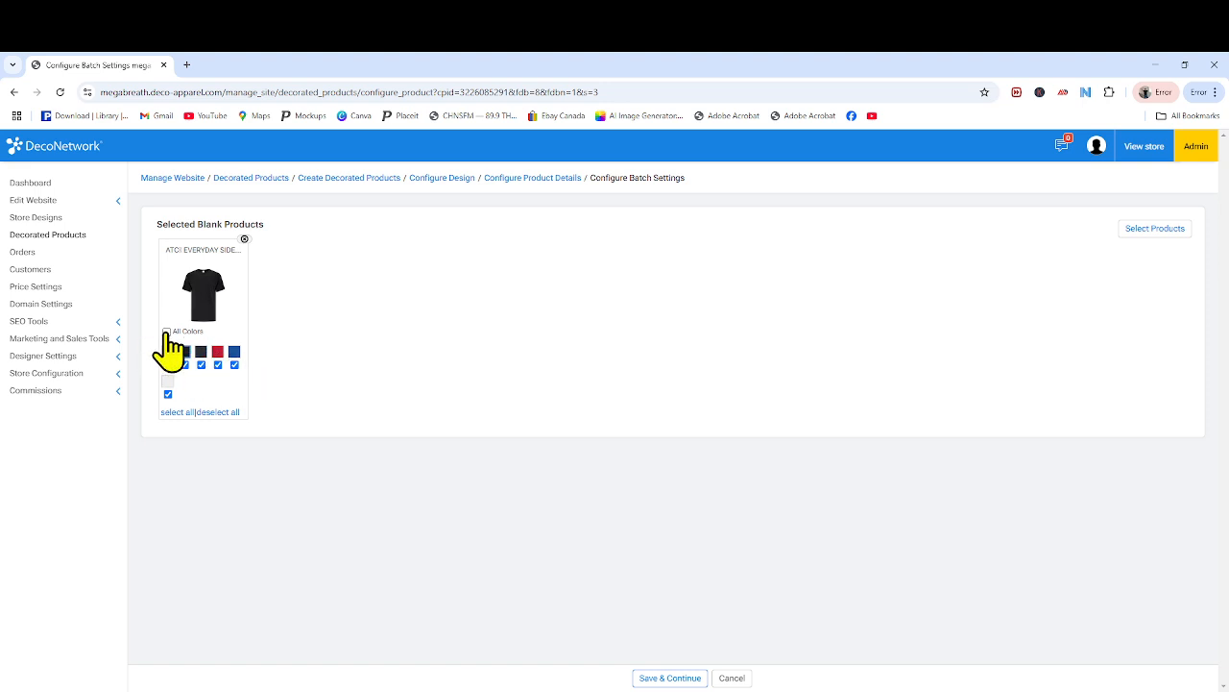
{"action": "left_click", "coordinate": [167, 332]}
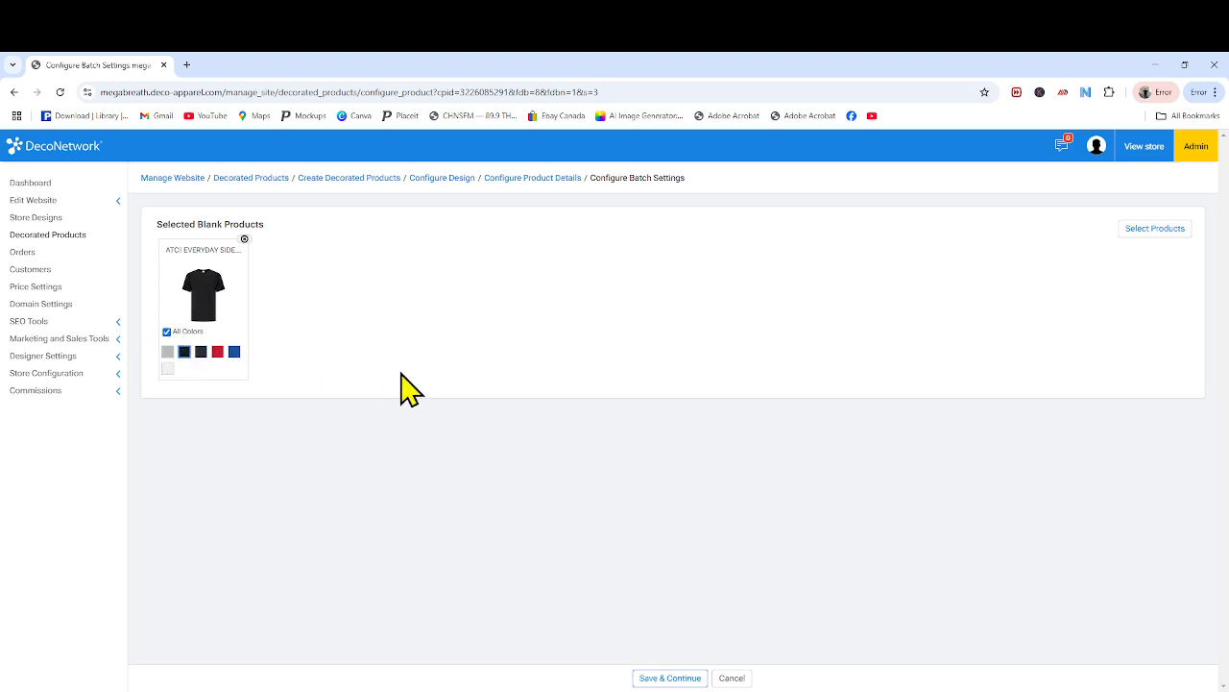
{"action": "left_click", "coordinate": [167, 331]}
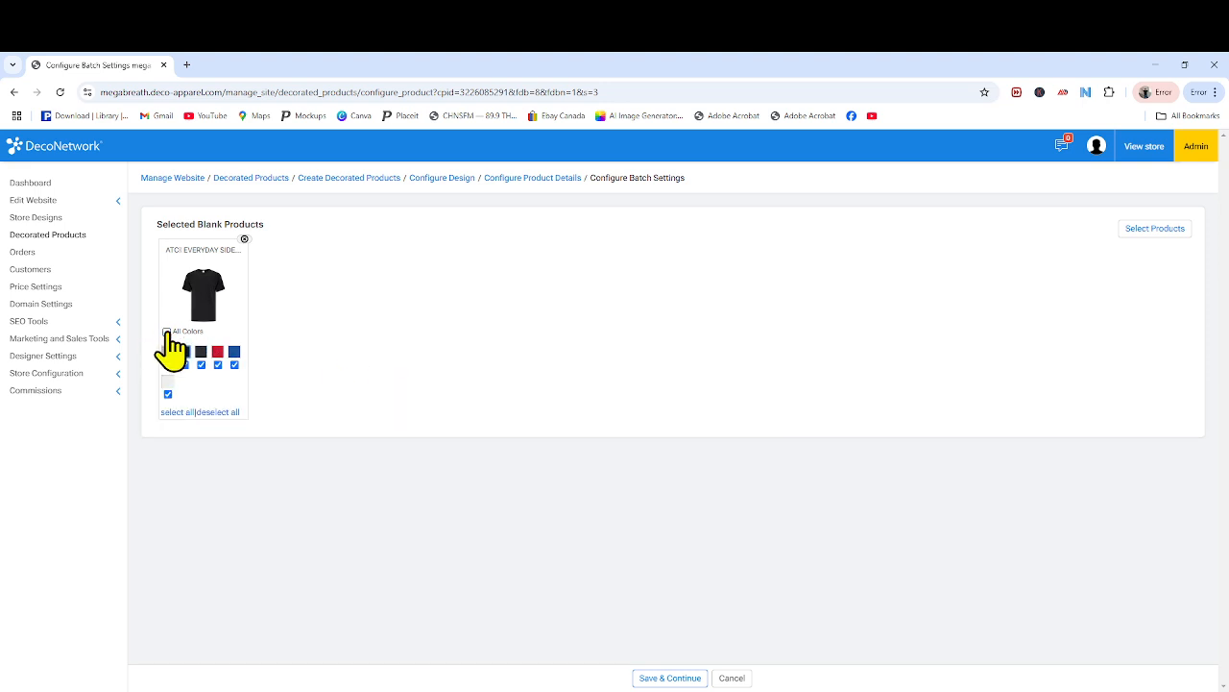
{"action": "left_click", "coordinate": [234, 364]}
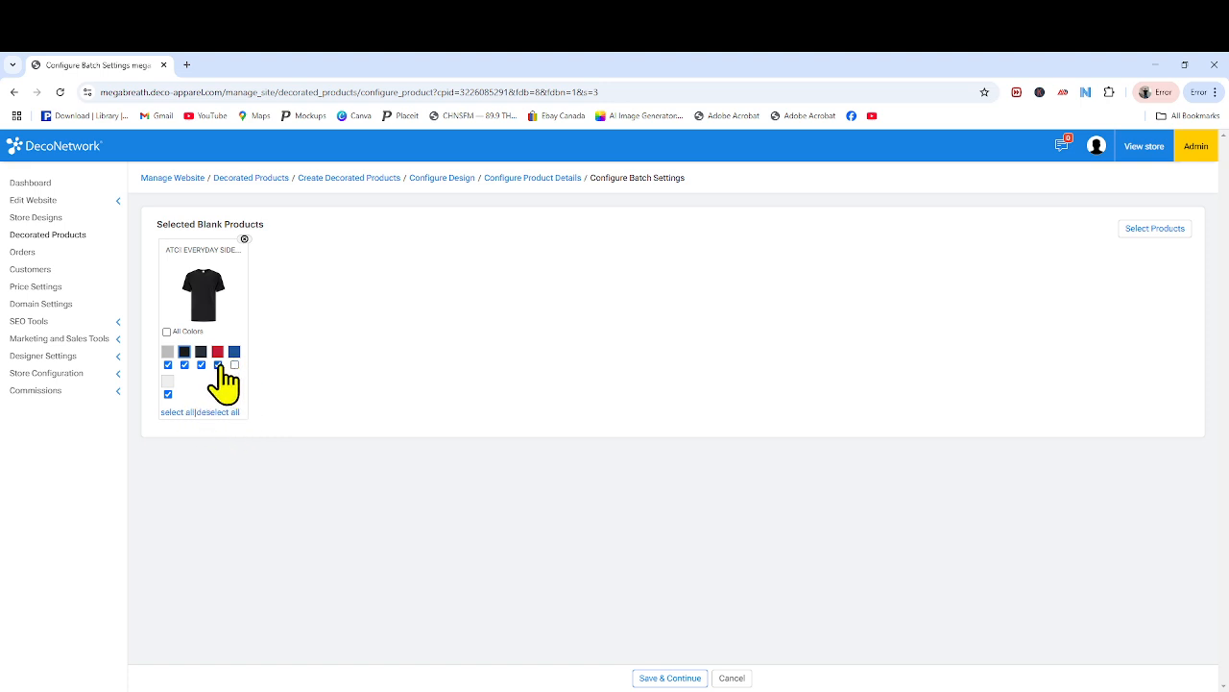
{"action": "left_click", "coordinate": [218, 364]}
{"action": "left_click", "coordinate": [169, 394]}
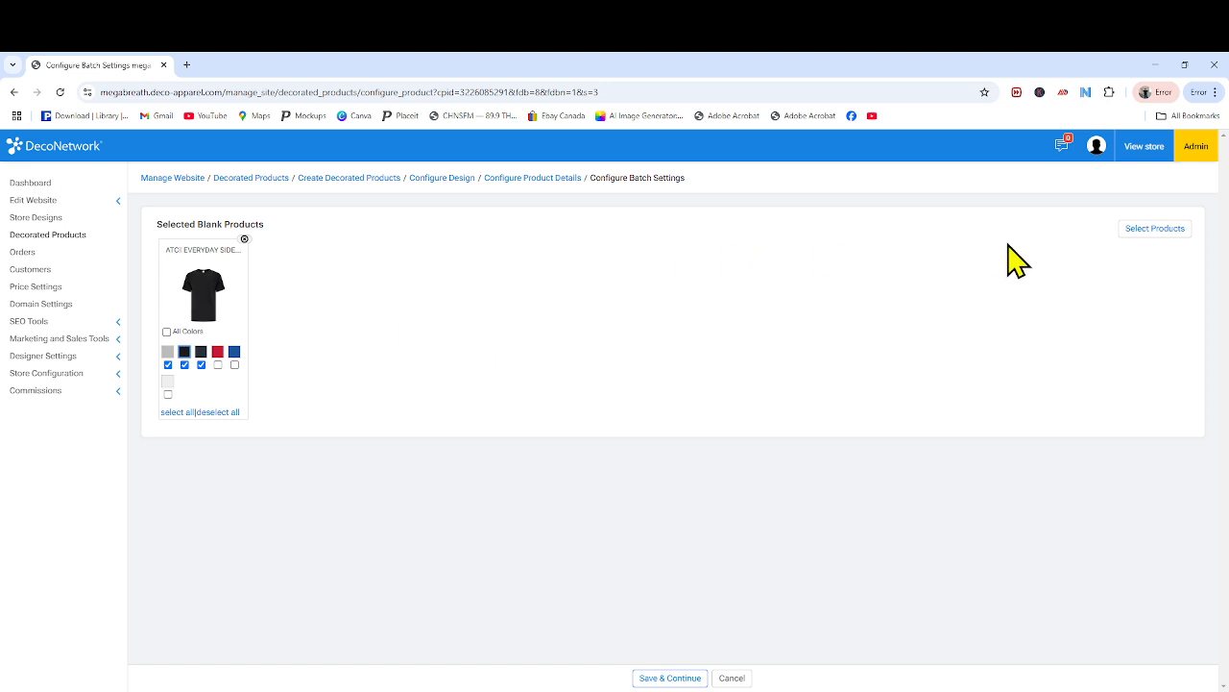
- Add the ATCF2500 ATC Everyday Fleece hooded sweatshirt to the batch's selected blank products
{"action": "left_click", "coordinate": [1156, 230]}
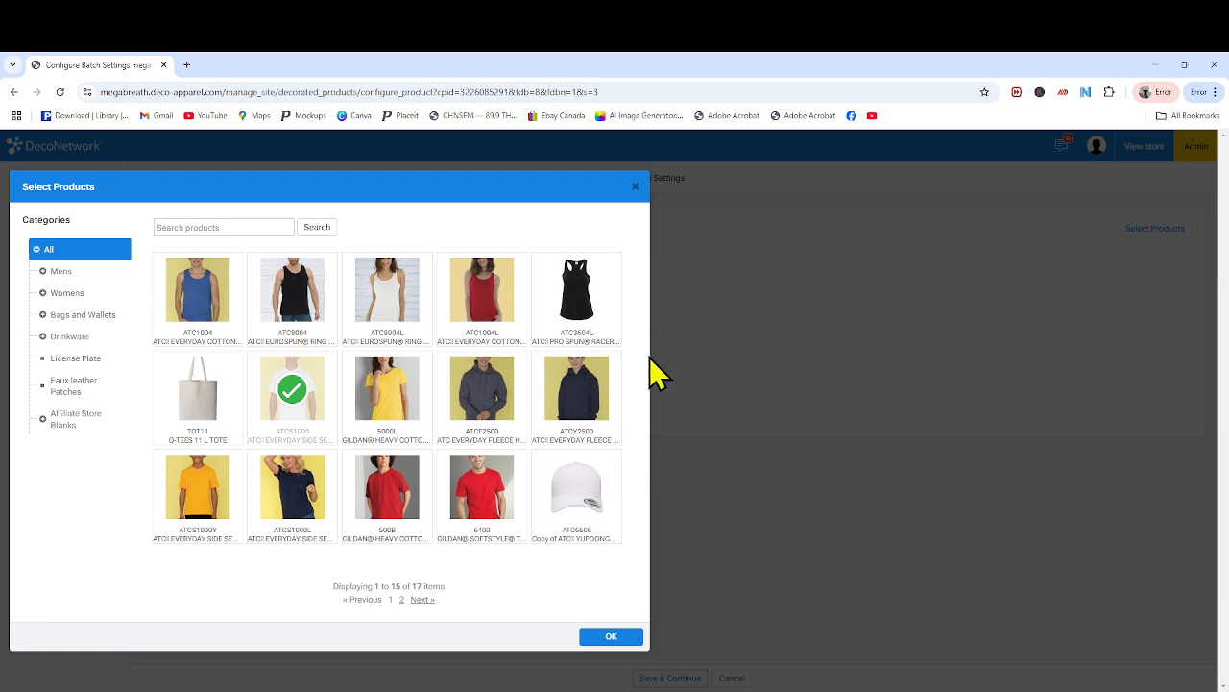
{"action": "left_click", "coordinate": [489, 389]}
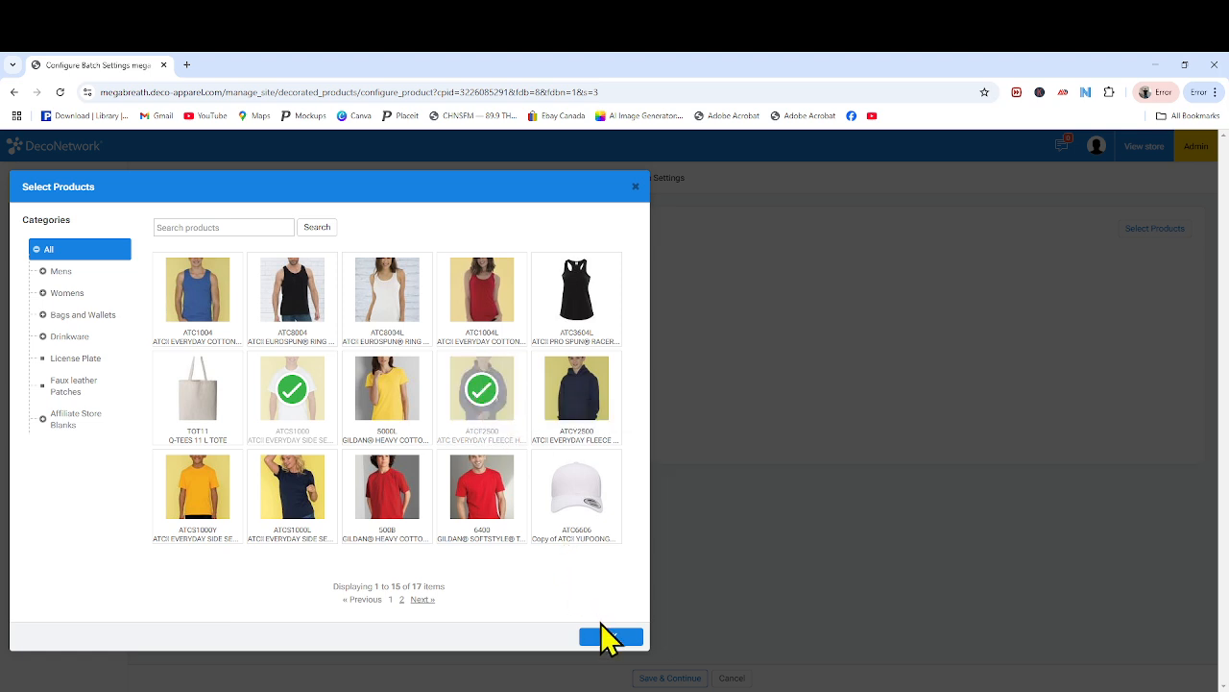
{"action": "left_click", "coordinate": [609, 635]}
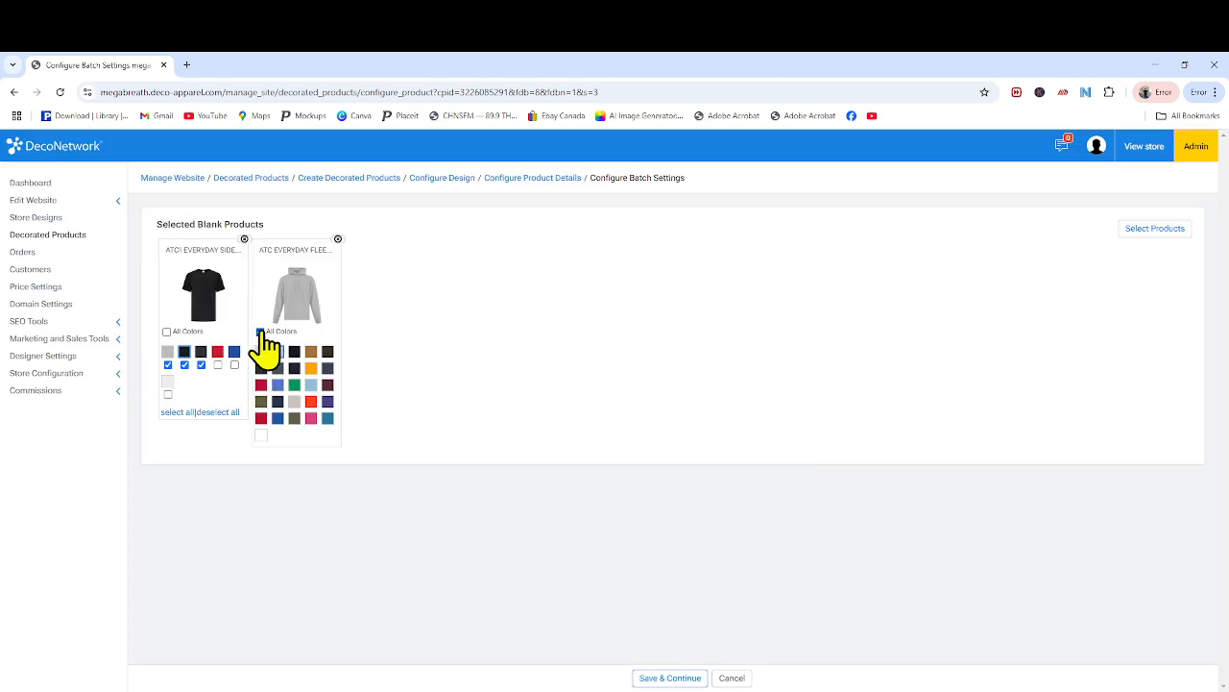
- Limit the hooded sweatshirt's available colors to the preselected light grey, black and dark grey
{"action": "left_click", "coordinate": [260, 331]}
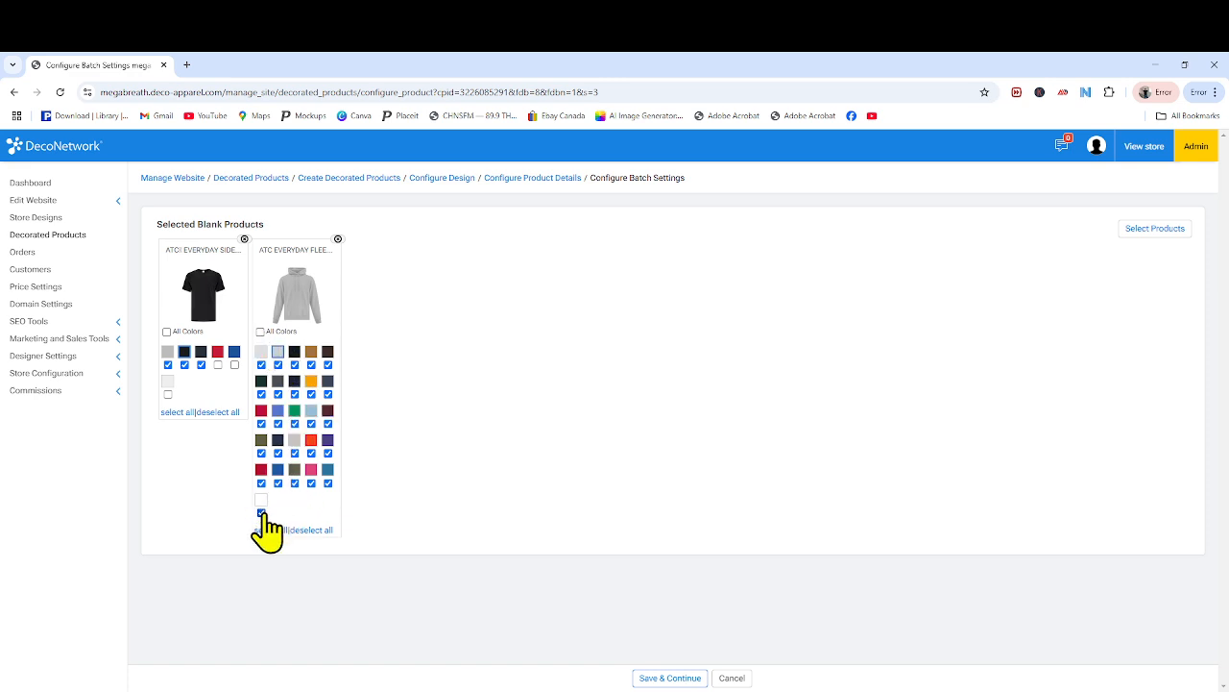
{"action": "left_click", "coordinate": [260, 331]}
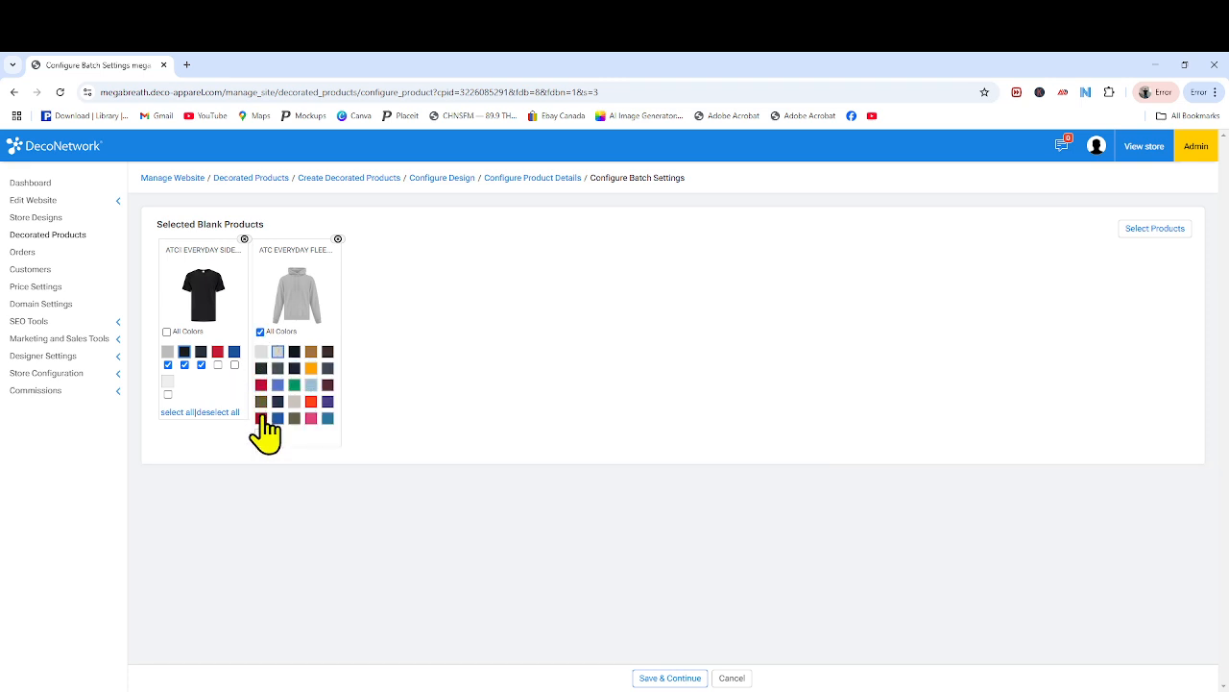
{"action": "left_click", "coordinate": [260, 331]}
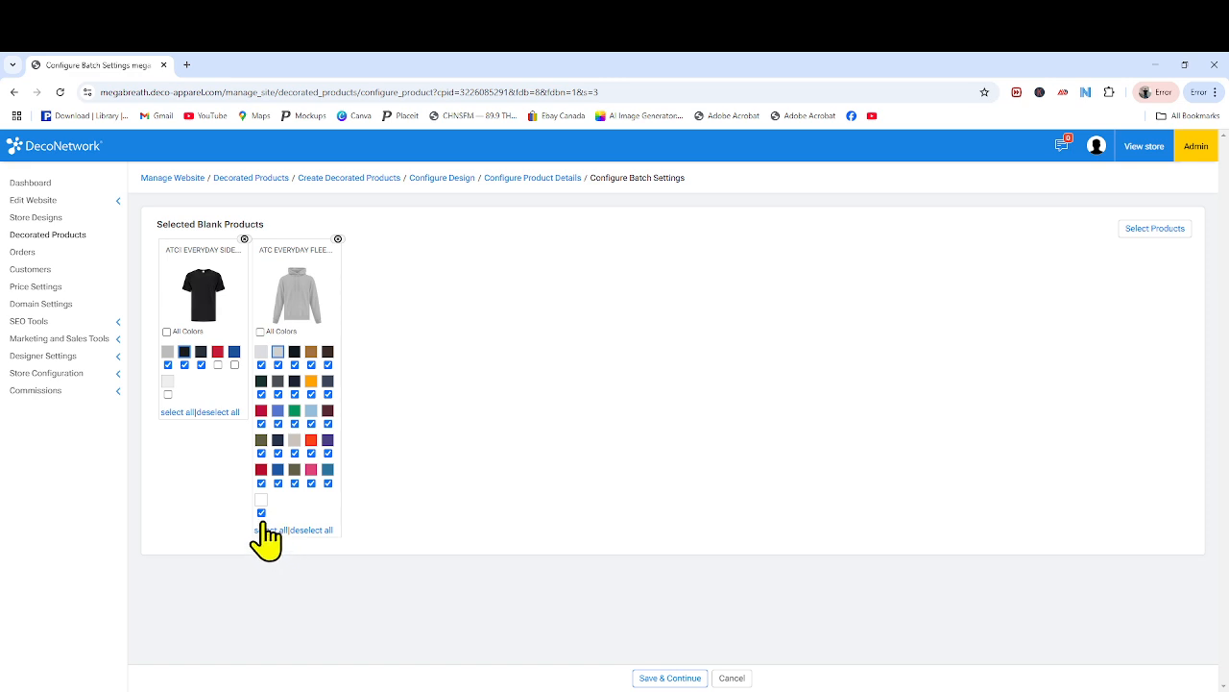
{"action": "left_click", "coordinate": [313, 530]}
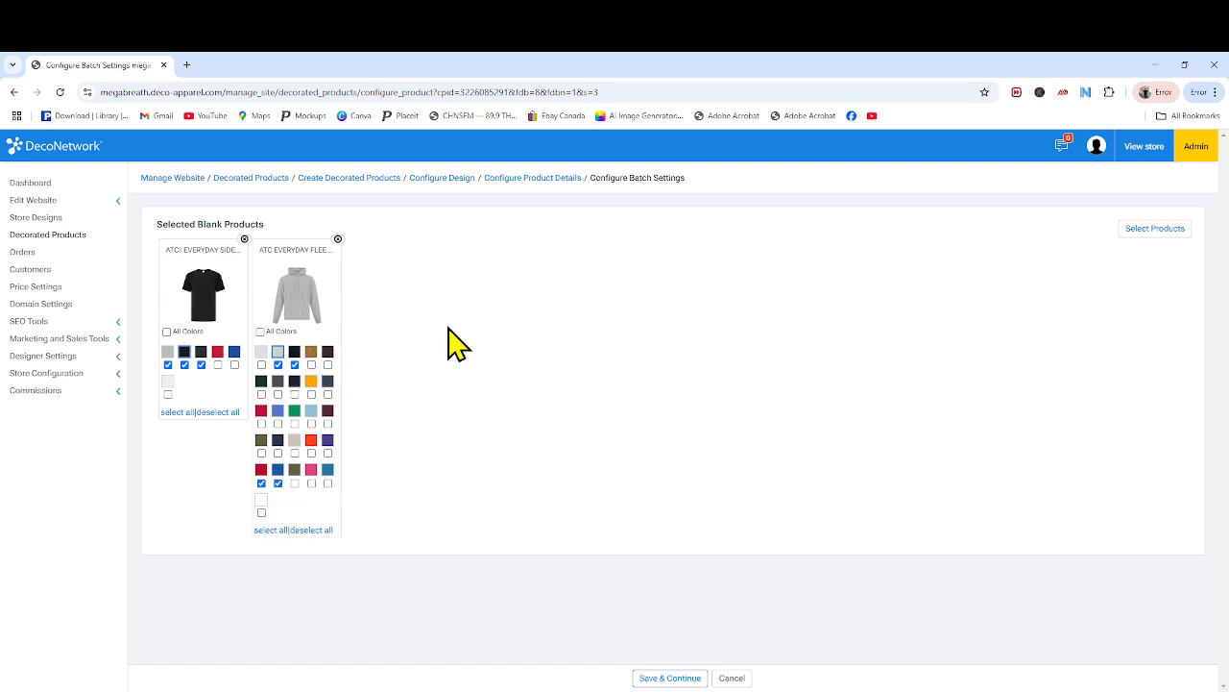
{"action": "left_click", "coordinate": [278, 483]}
{"action": "left_click", "coordinate": [262, 483]}
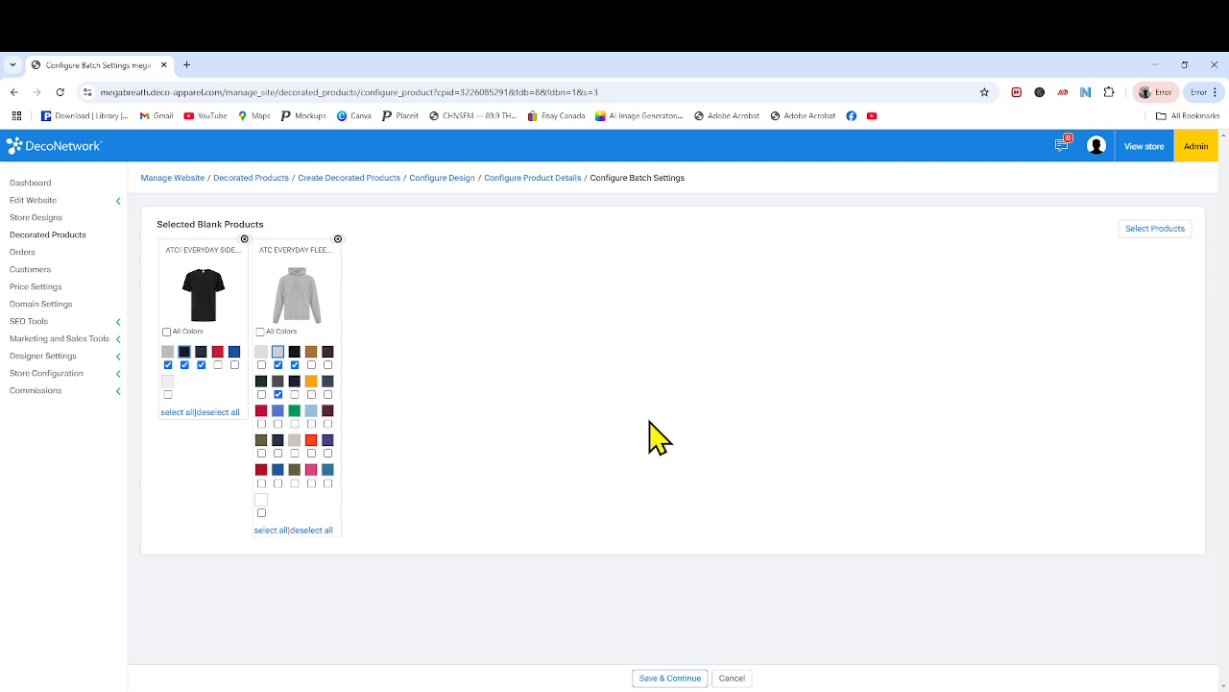
- Save the batch settings, keep the default markup pricing for both products, and return to the decorated products list
{"action": "left_click", "coordinate": [670, 678]}
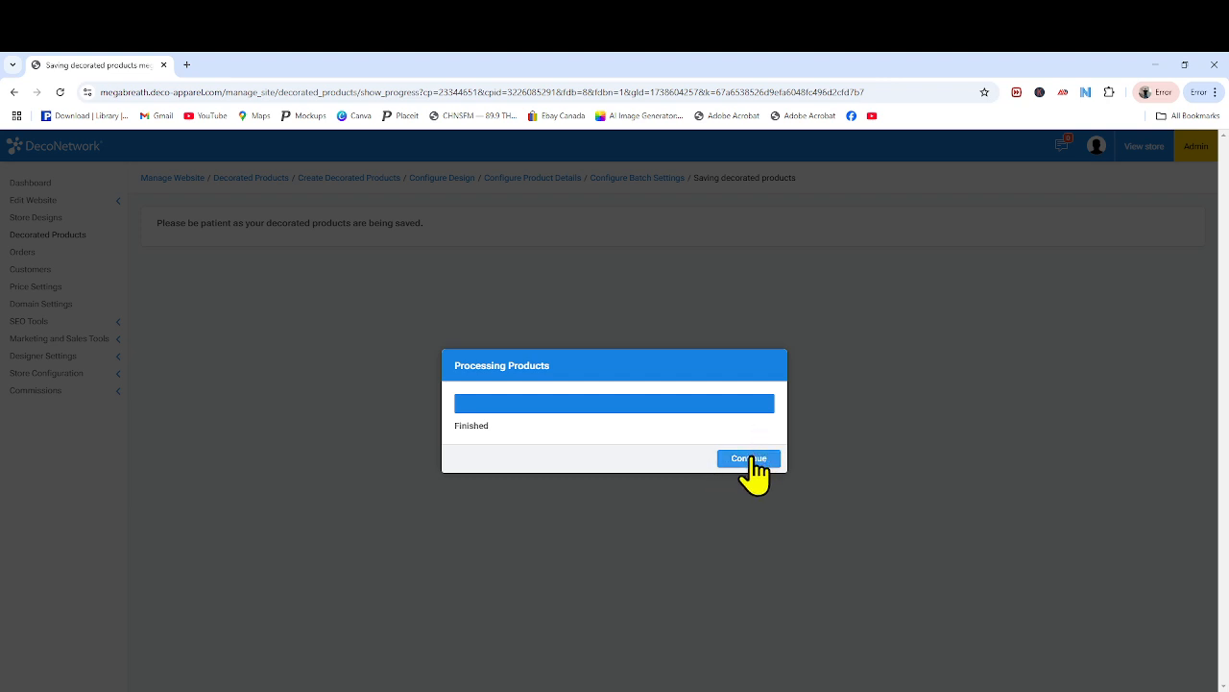
{"action": "left_click", "coordinate": [749, 458]}
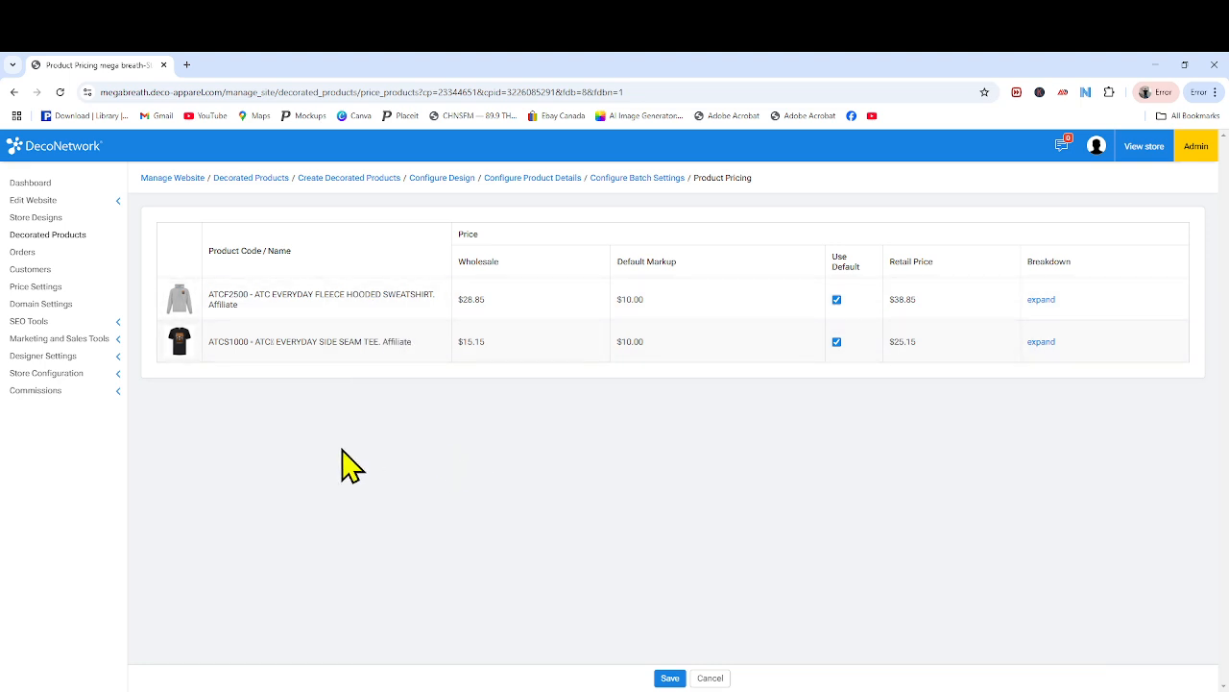
{"action": "left_click", "coordinate": [669, 678]}
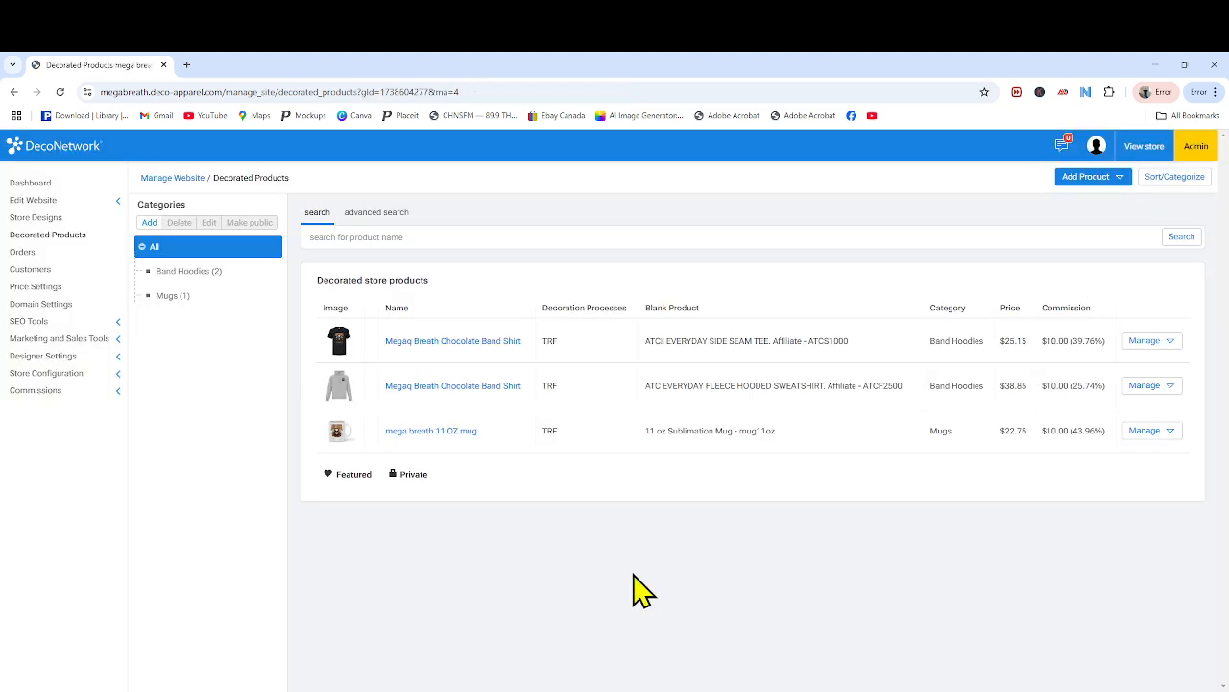
{"action": "left_click", "coordinate": [69, 236]}
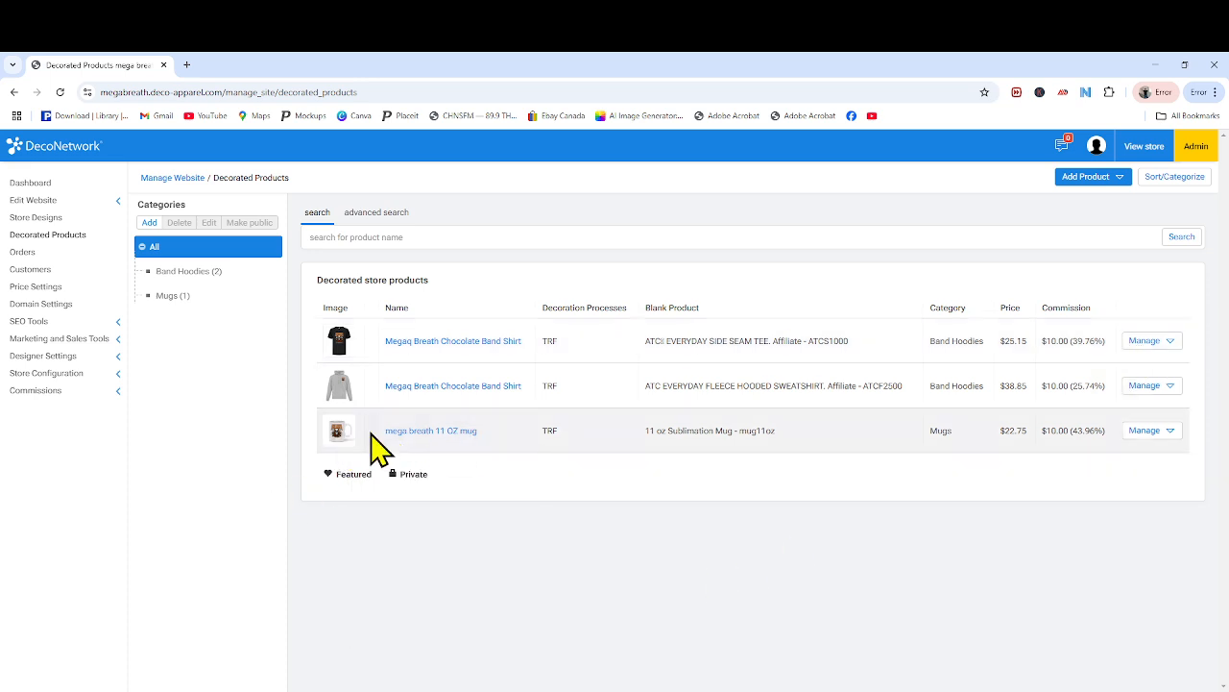
- Configure the ATCS1000 tee's costs by turning off the store markup, set the retail price to 24.99 CAD, and save the product
{"action": "mouse_move", "coordinate": [339, 429]}
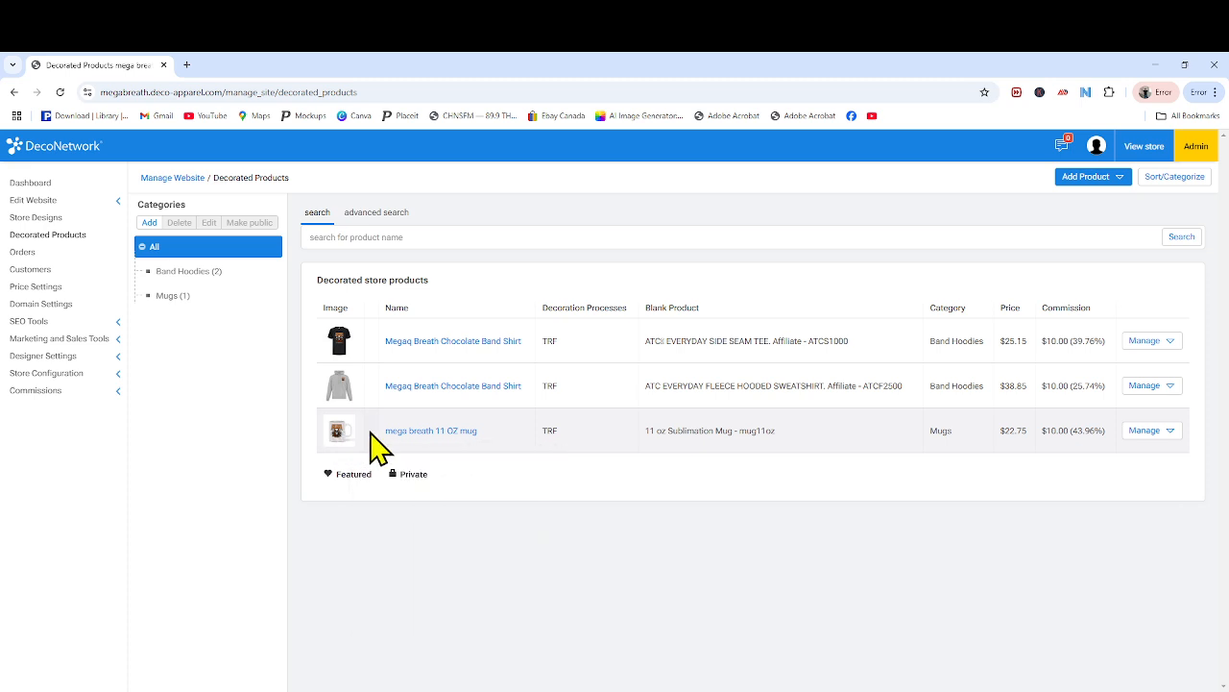
{"action": "left_click", "coordinate": [1156, 347]}
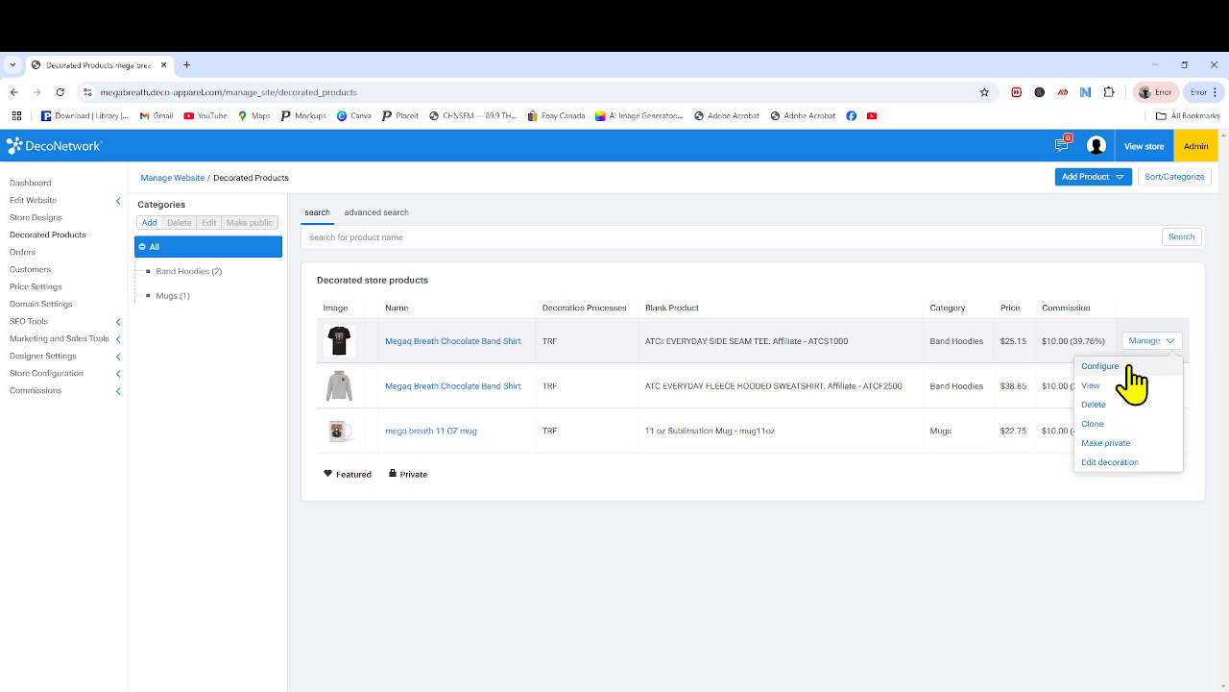
{"action": "left_click", "coordinate": [1125, 367]}
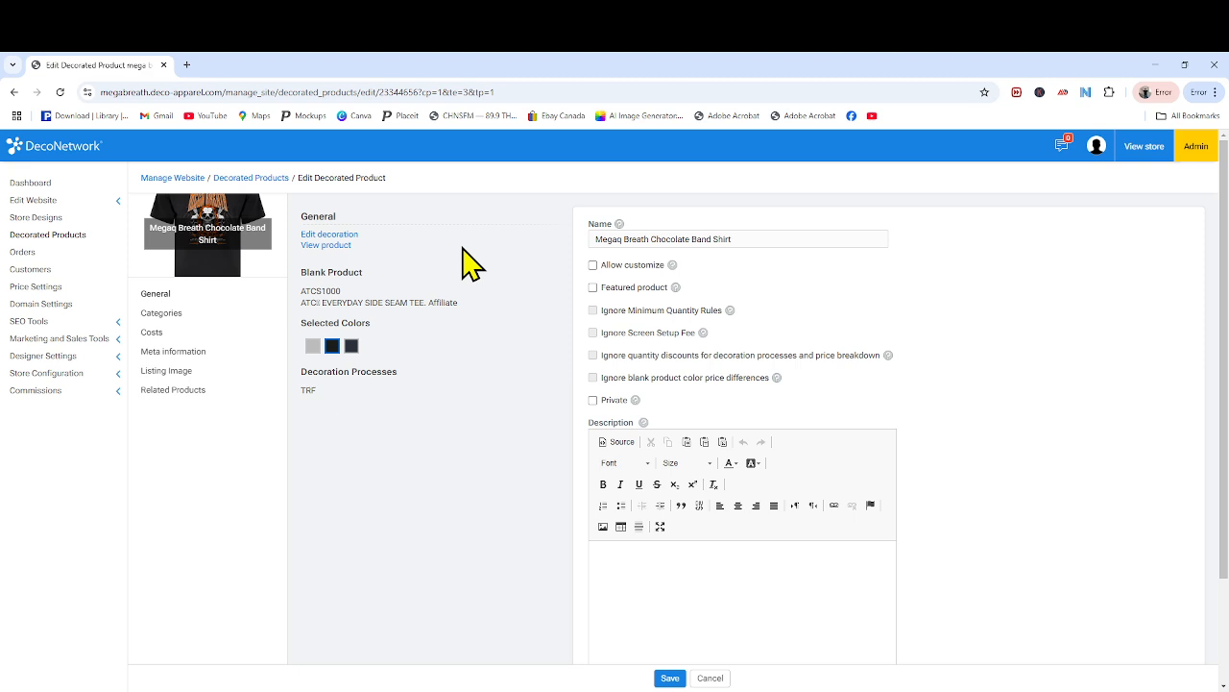
{"action": "left_click", "coordinate": [162, 315]}
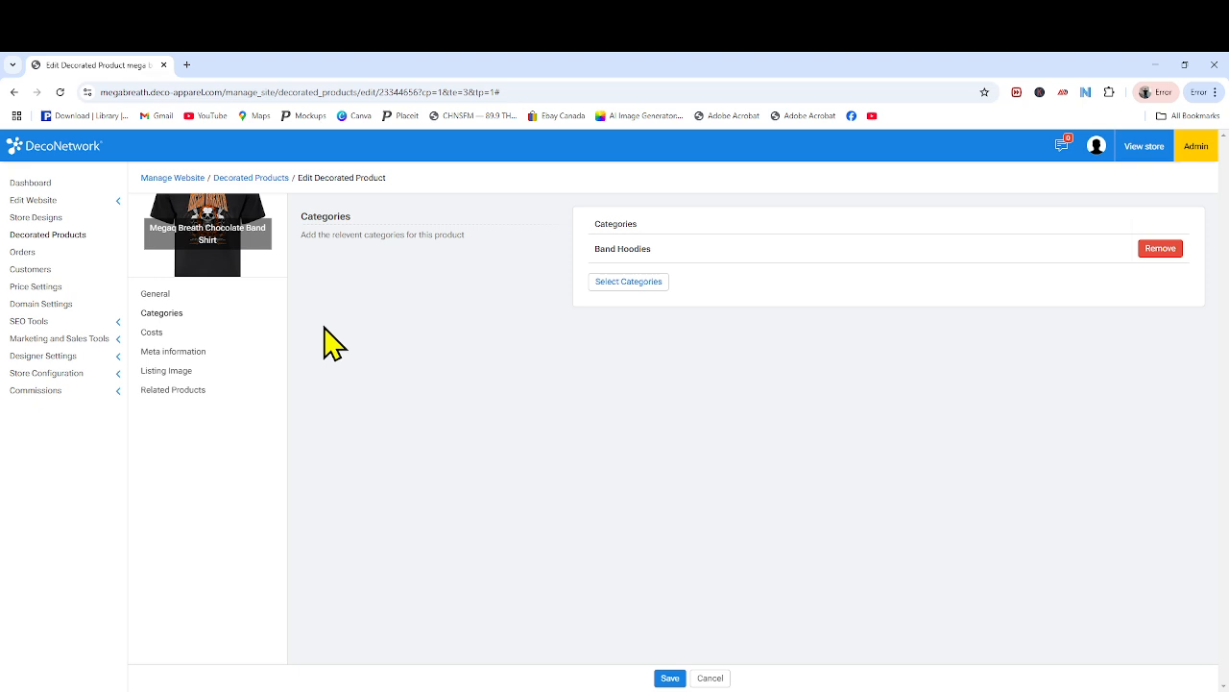
{"action": "left_click", "coordinate": [154, 334]}
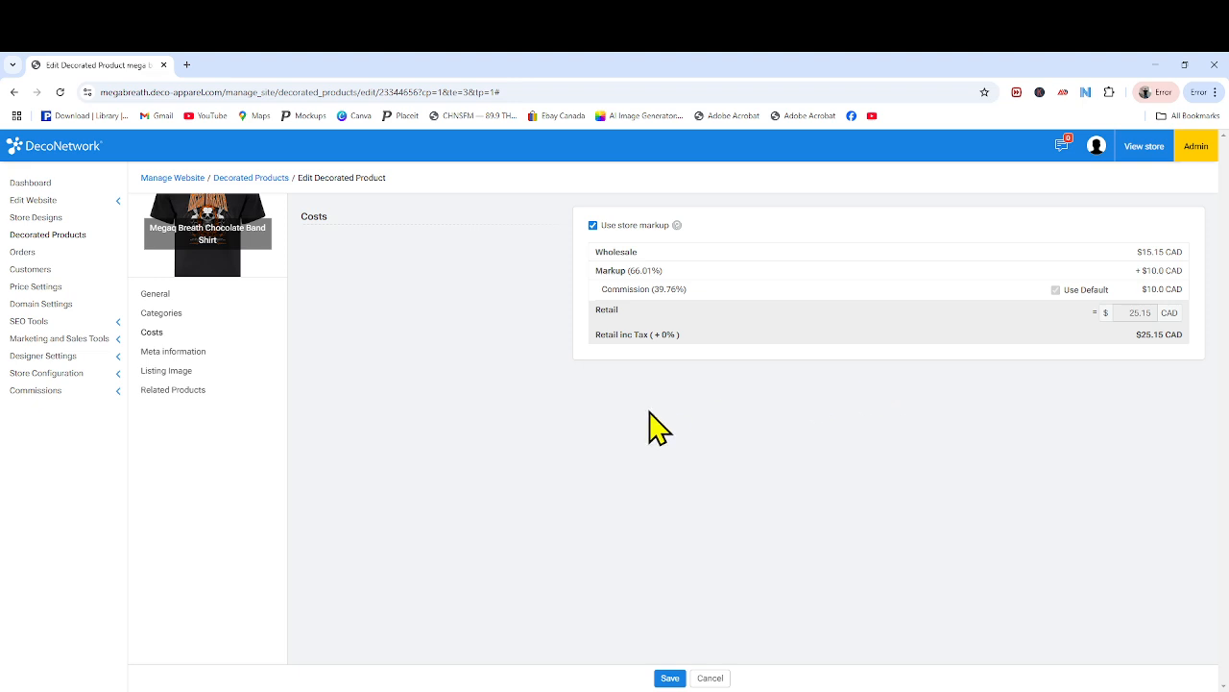
{"action": "left_click", "coordinate": [593, 226]}
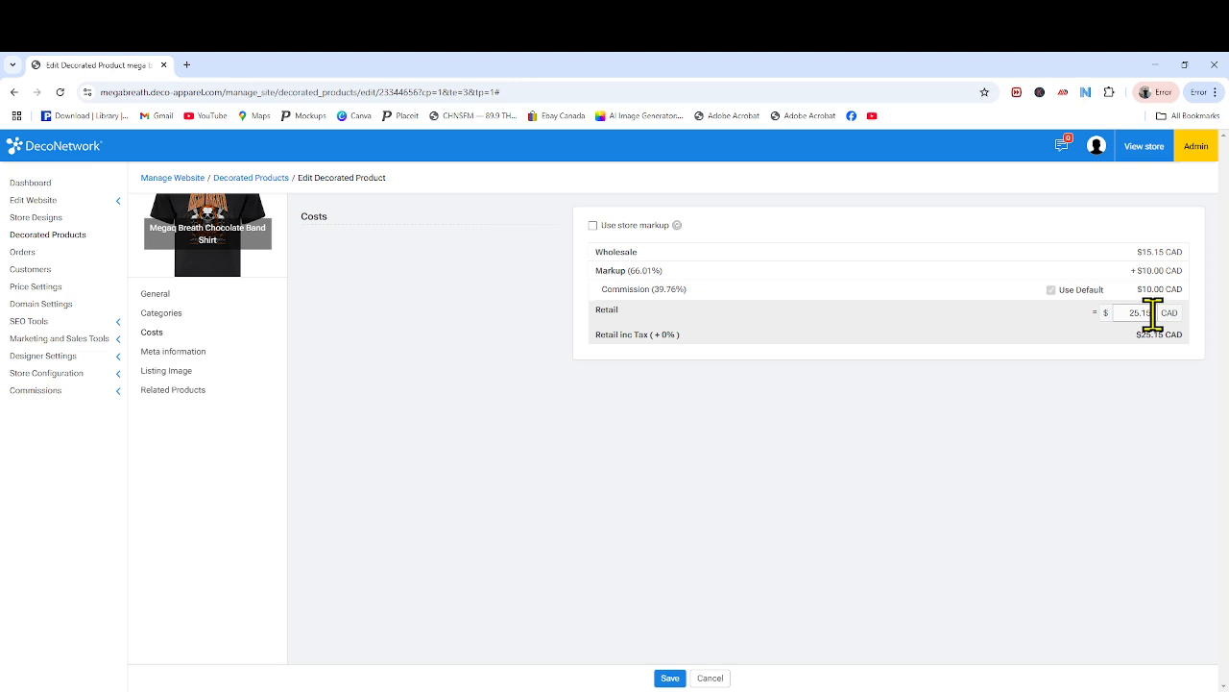
{"action": "left_click_drag", "start_coordinate": [1152, 320], "coordinate": [1132, 323]}
{"action": "type", "text": "24.99"}
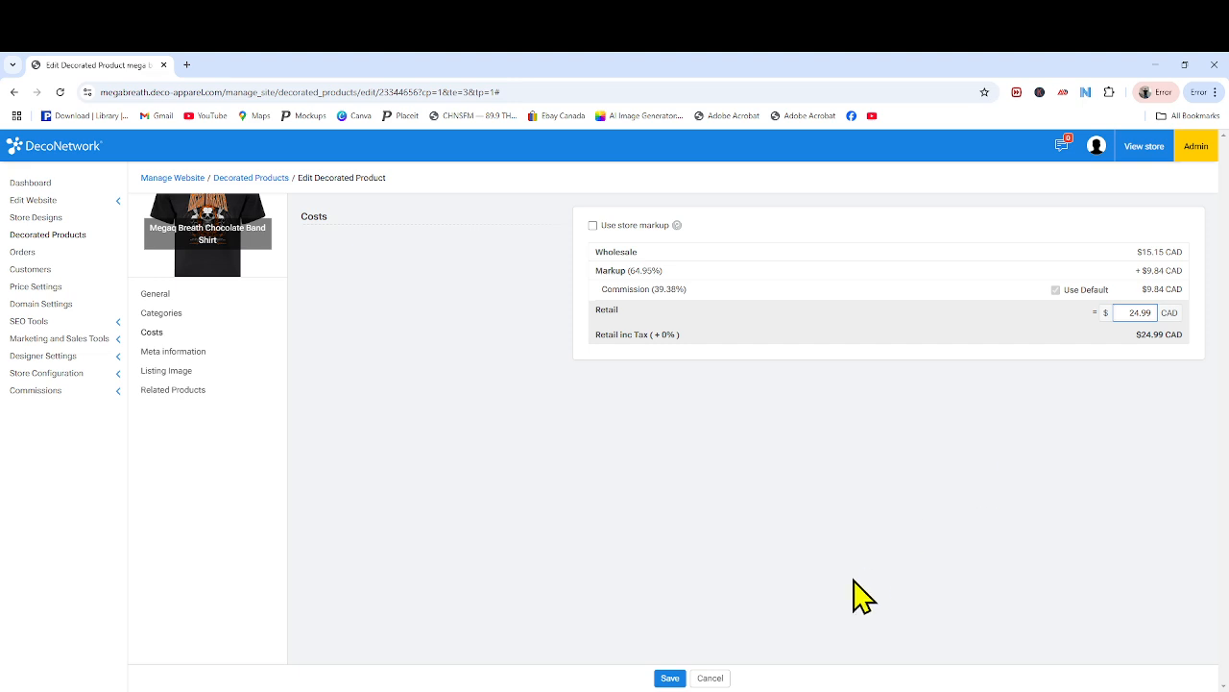
{"action": "left_click", "coordinate": [671, 678]}
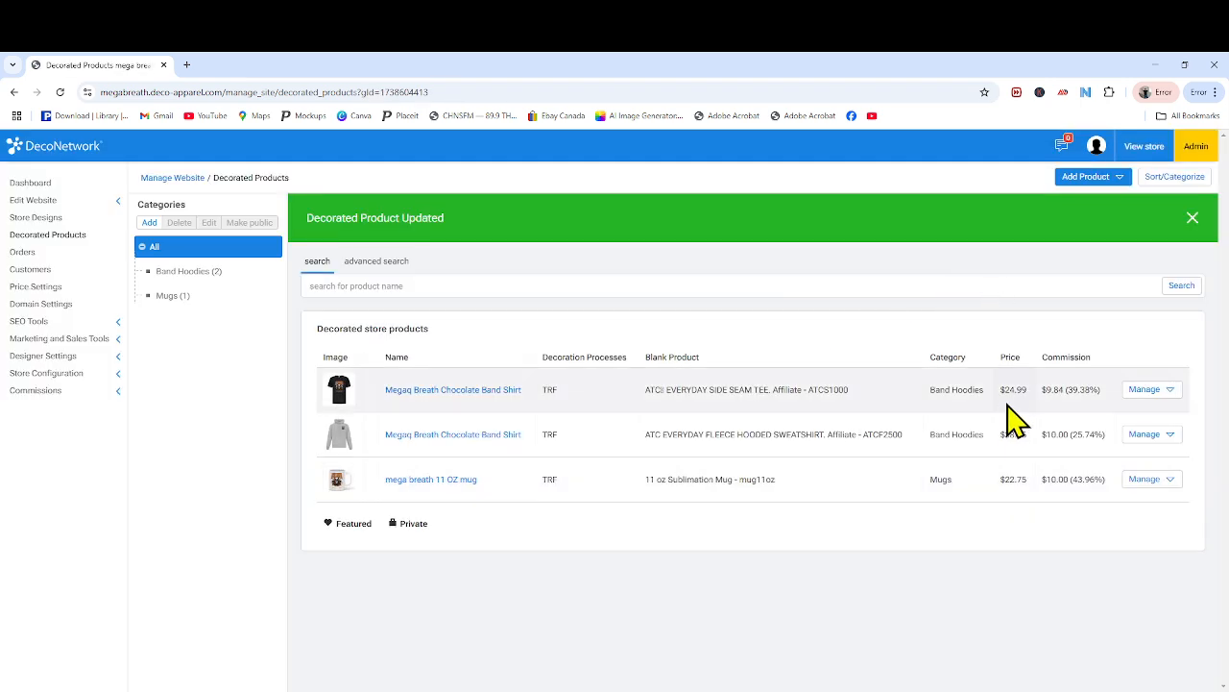
- Review the tee's costs, meta information, listing image and related products, and save the product without changing them
{"action": "left_click", "coordinate": [1146, 404]}
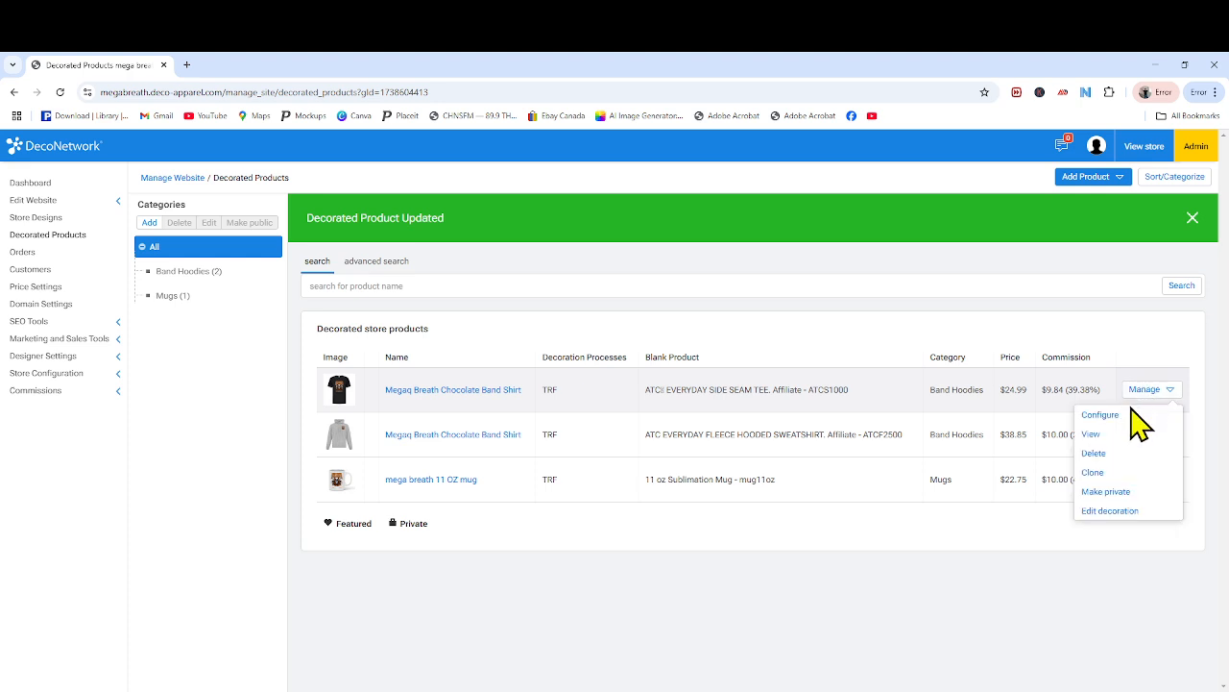
{"action": "left_click", "coordinate": [1139, 414]}
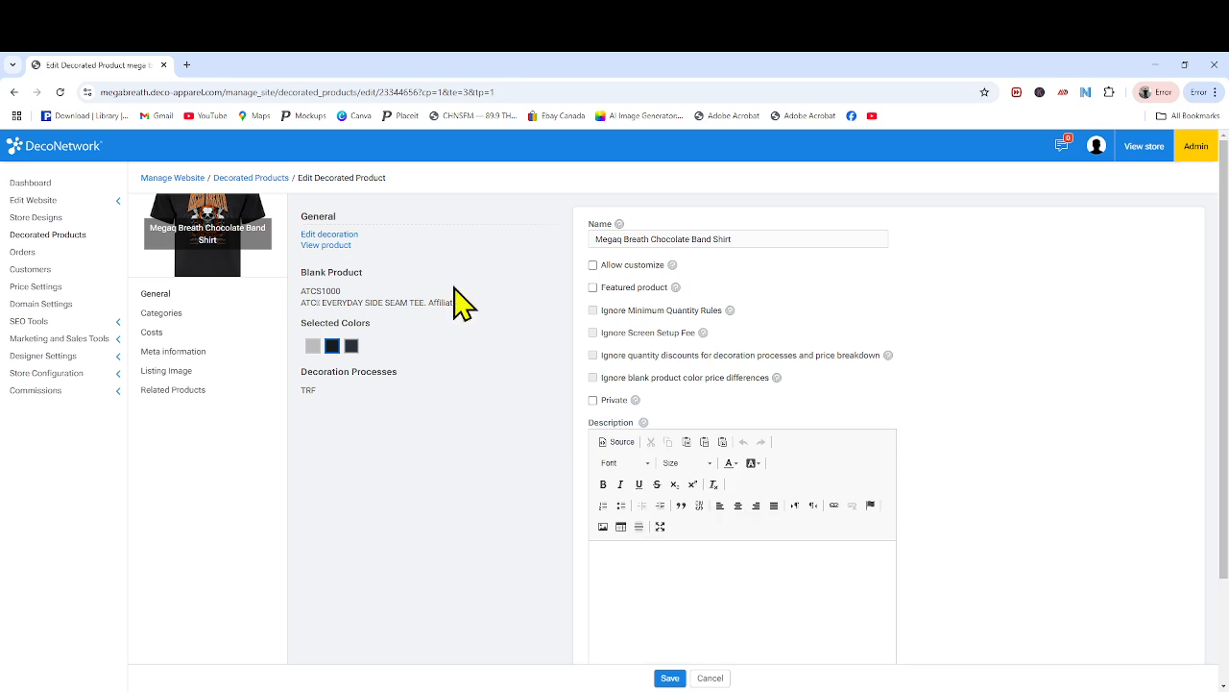
{"action": "left_click", "coordinate": [149, 336]}
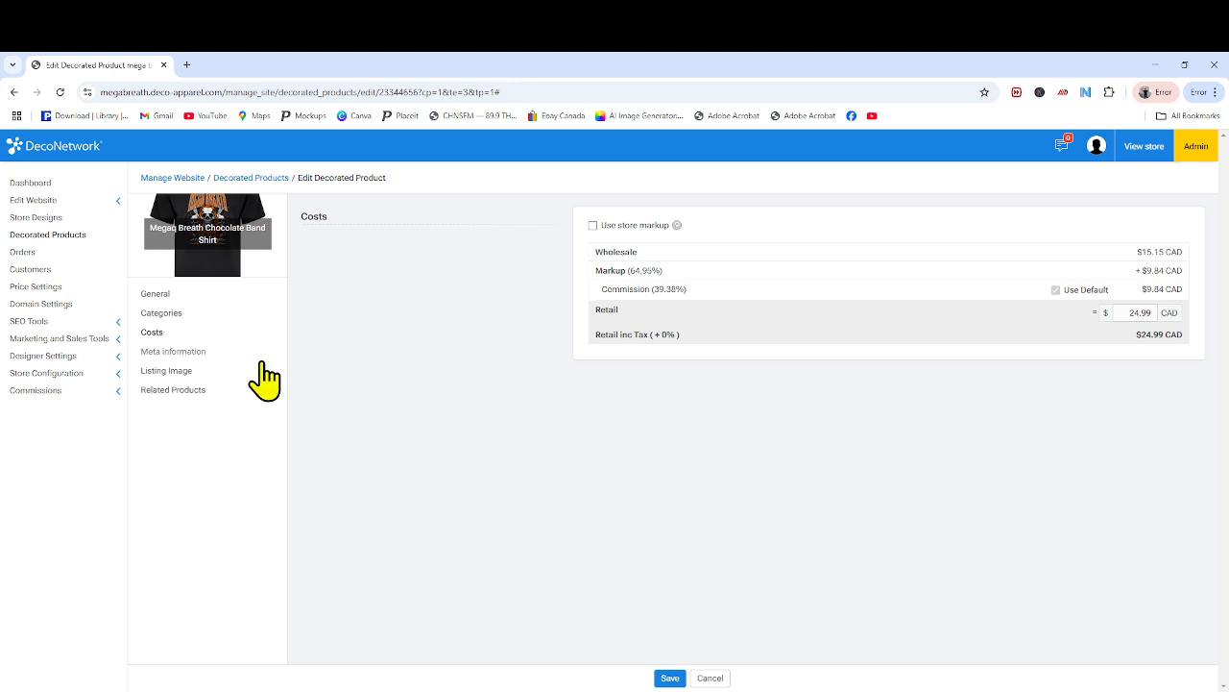
{"action": "left_click", "coordinate": [184, 352]}
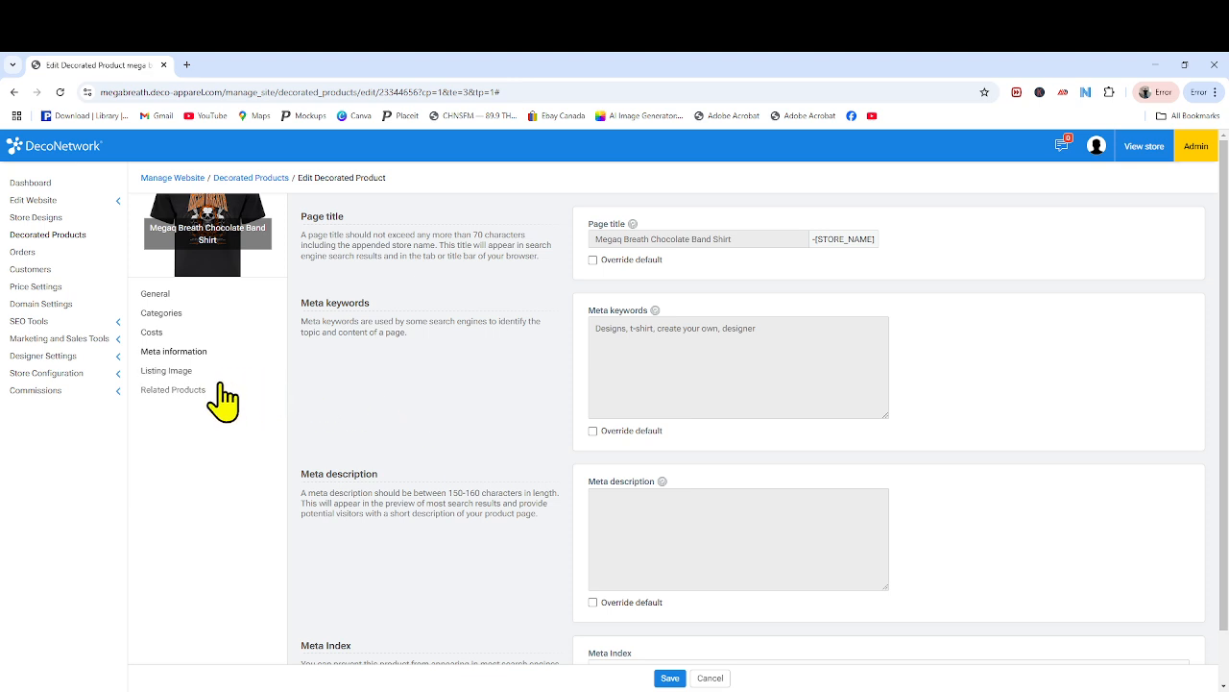
{"action": "left_click", "coordinate": [167, 371]}
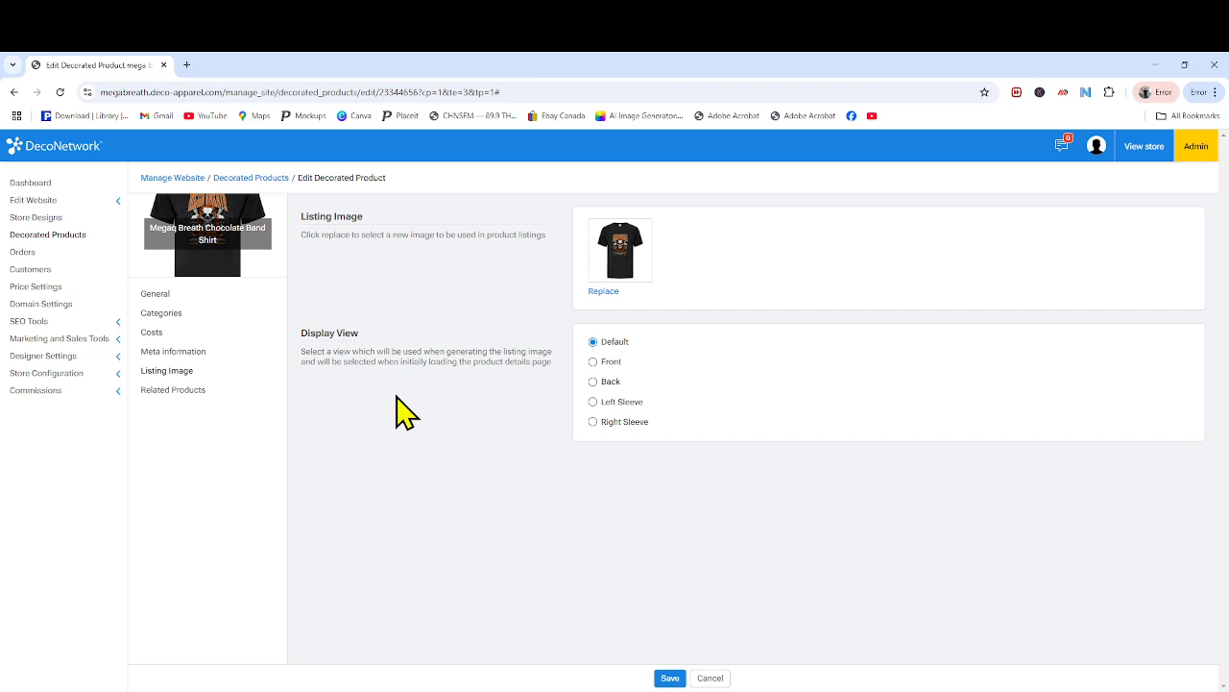
{"action": "left_click", "coordinate": [175, 390]}
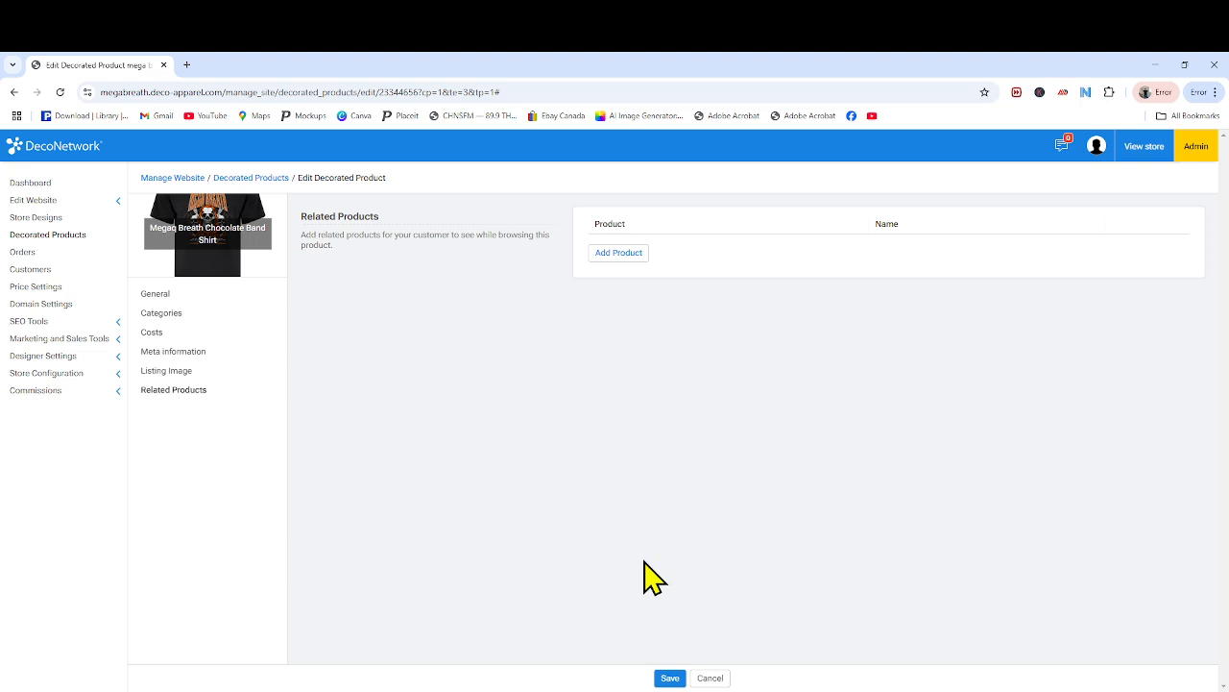
{"action": "left_click", "coordinate": [669, 678]}
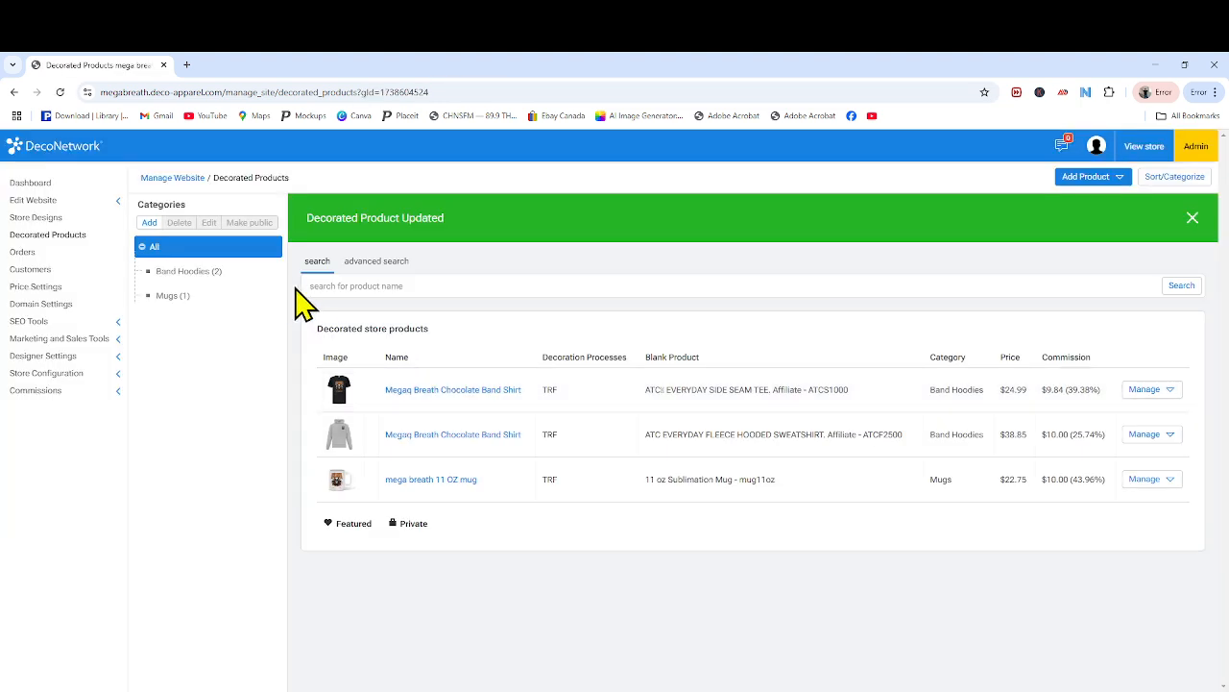
- Open the ATCF2500 hooded sweatshirt's configuration and turn off the store markup in its costs
{"action": "left_click", "coordinate": [1159, 437]}
{"action": "left_click", "coordinate": [1134, 461]}
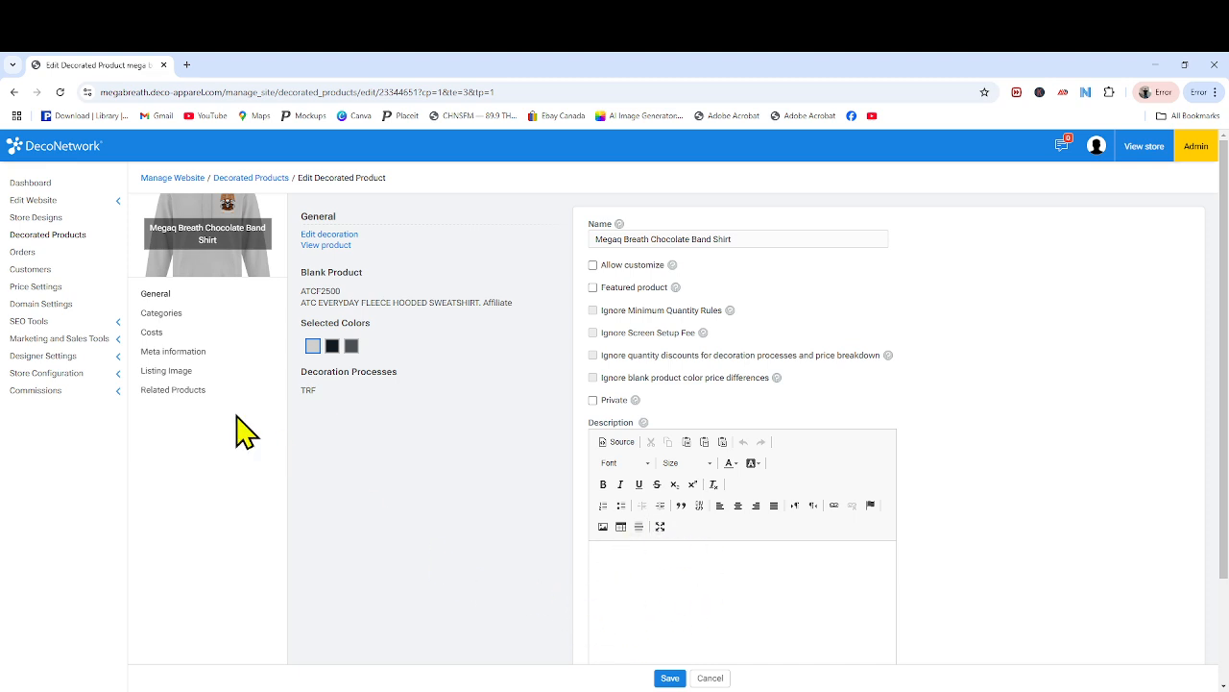
{"action": "left_click", "coordinate": [154, 334]}
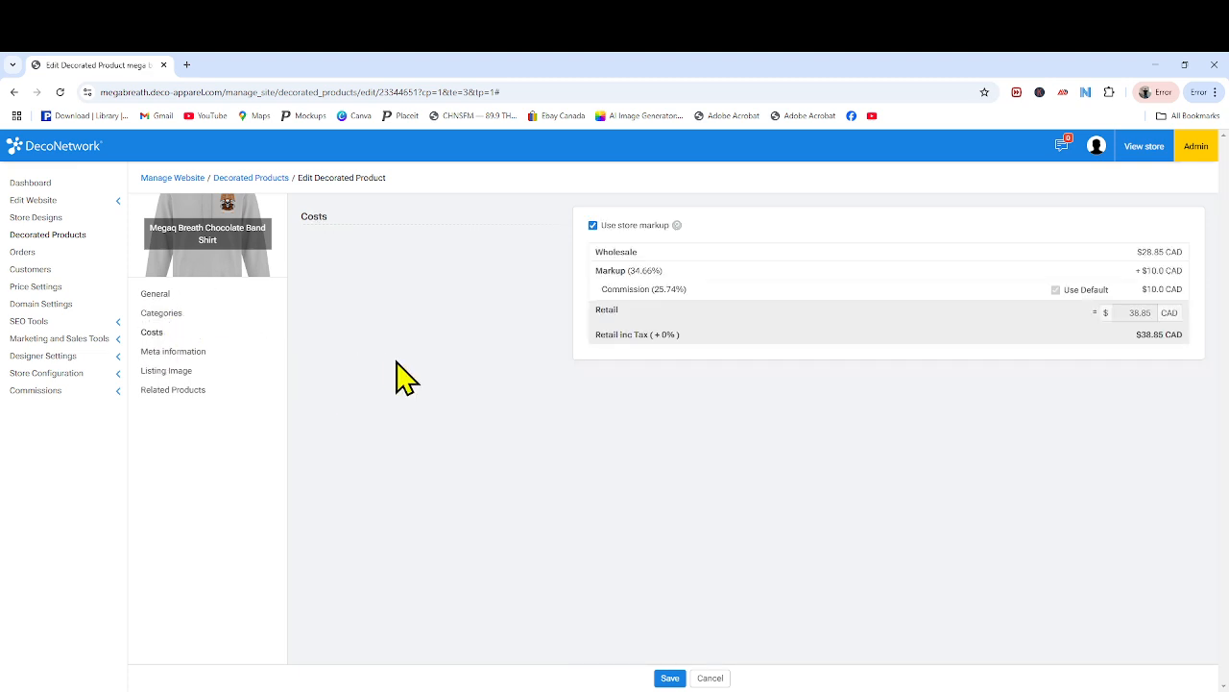
{"action": "left_click", "coordinate": [592, 226]}
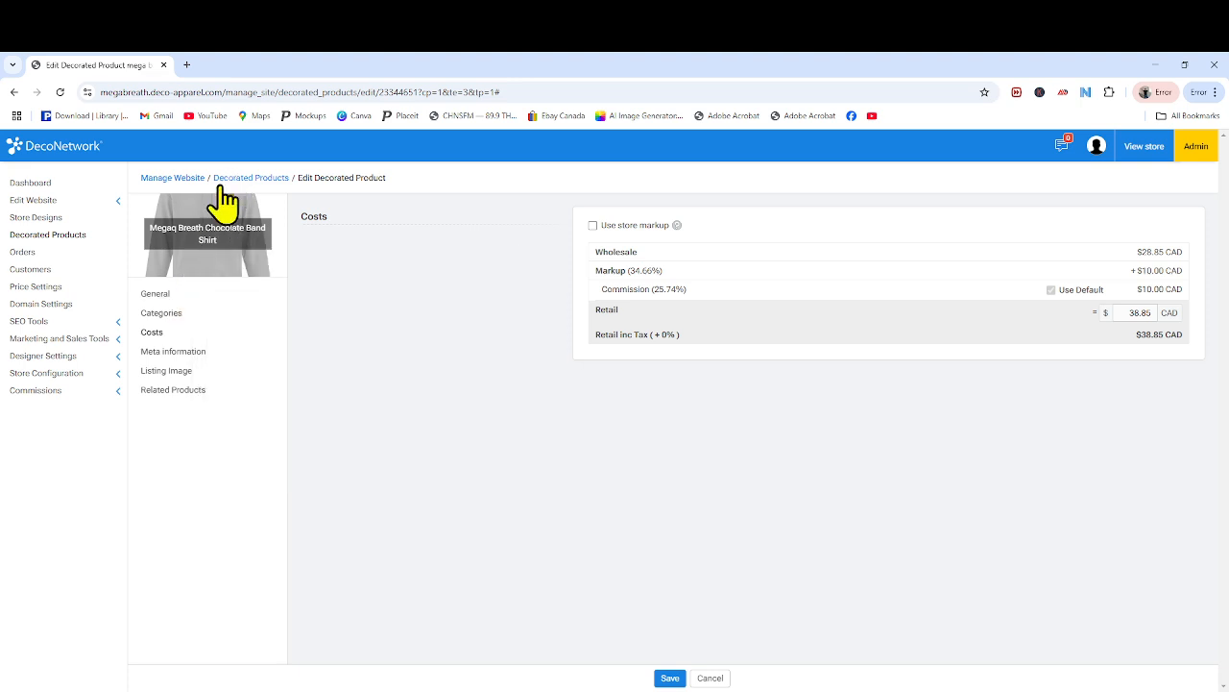
{"action": "mouse_move", "coordinate": [209, 227]}
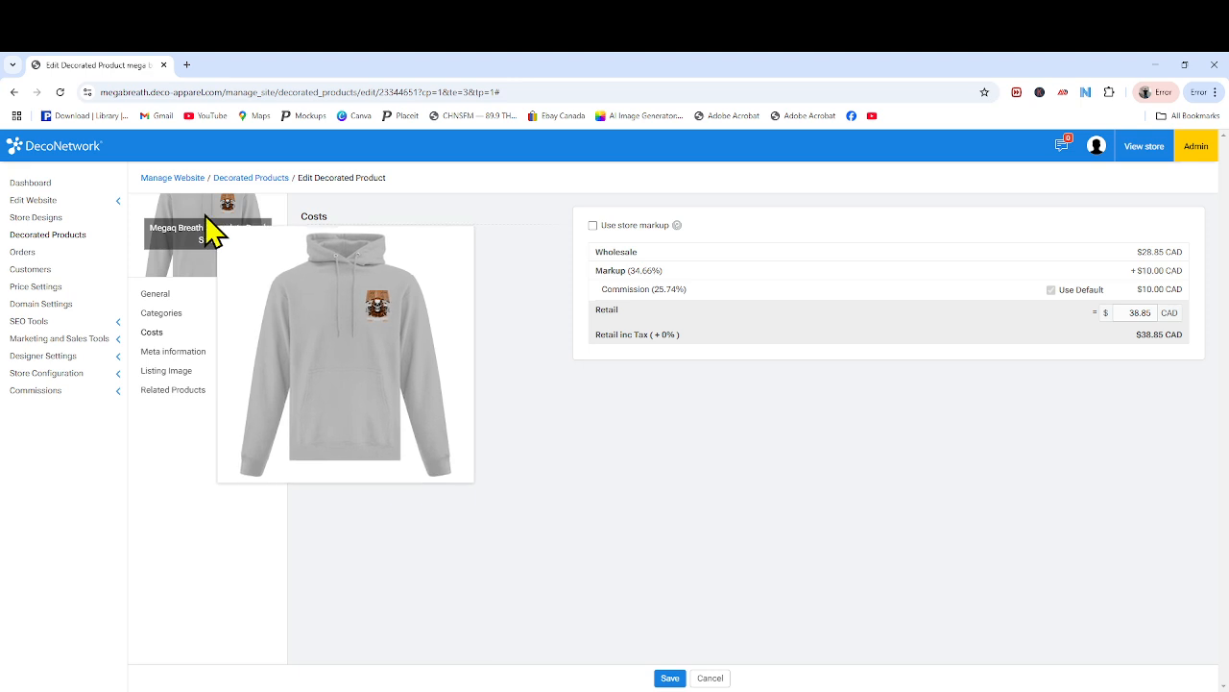
- Open the hooded sweatshirt's decoration for editing and delete the small chest artwork from its front
{"action": "left_click", "coordinate": [169, 293]}
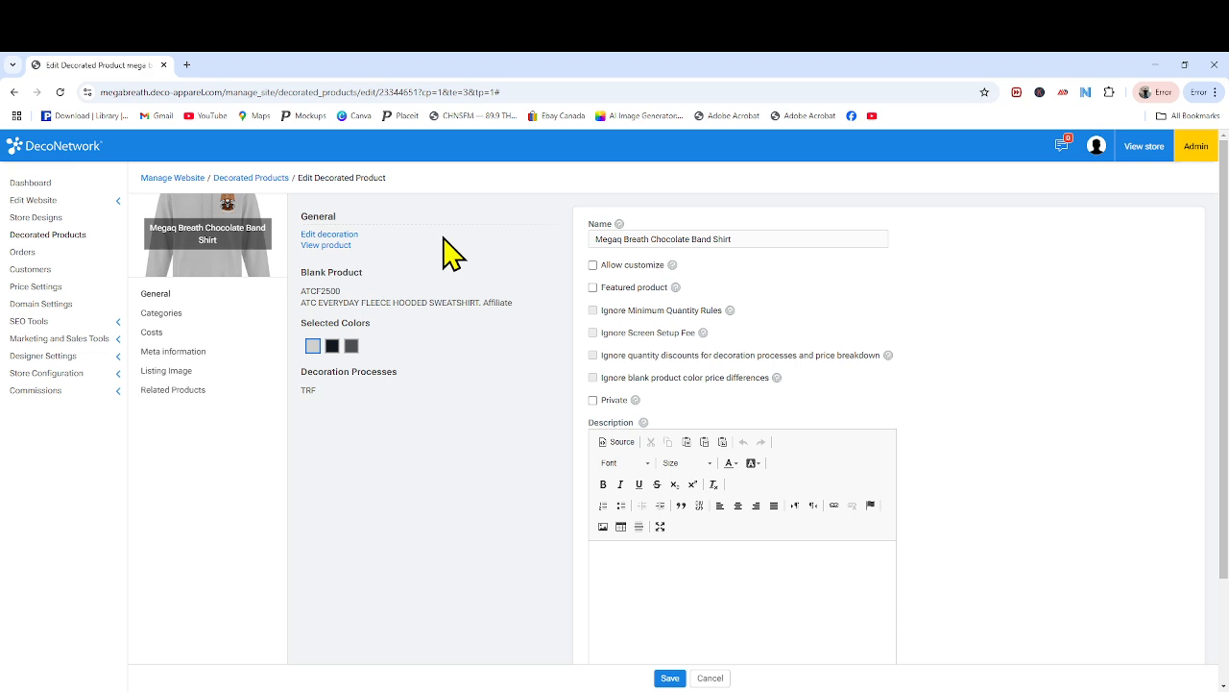
{"action": "left_click", "coordinate": [349, 238]}
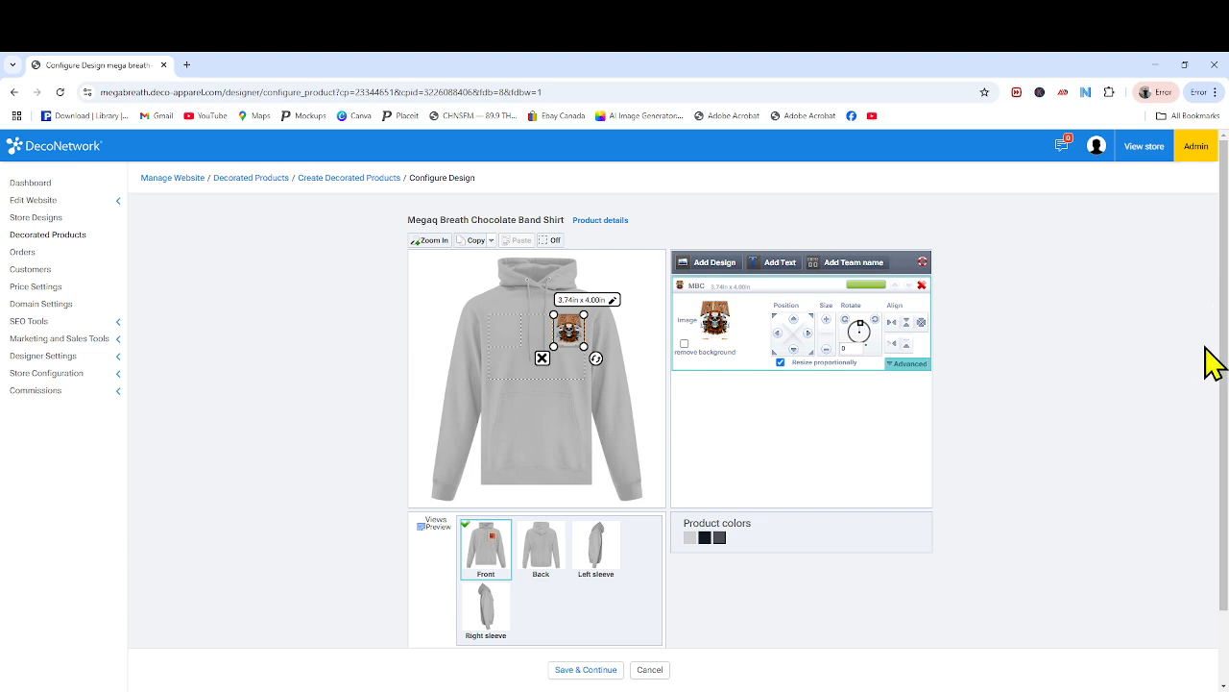
{"action": "left_click", "coordinate": [542, 358]}
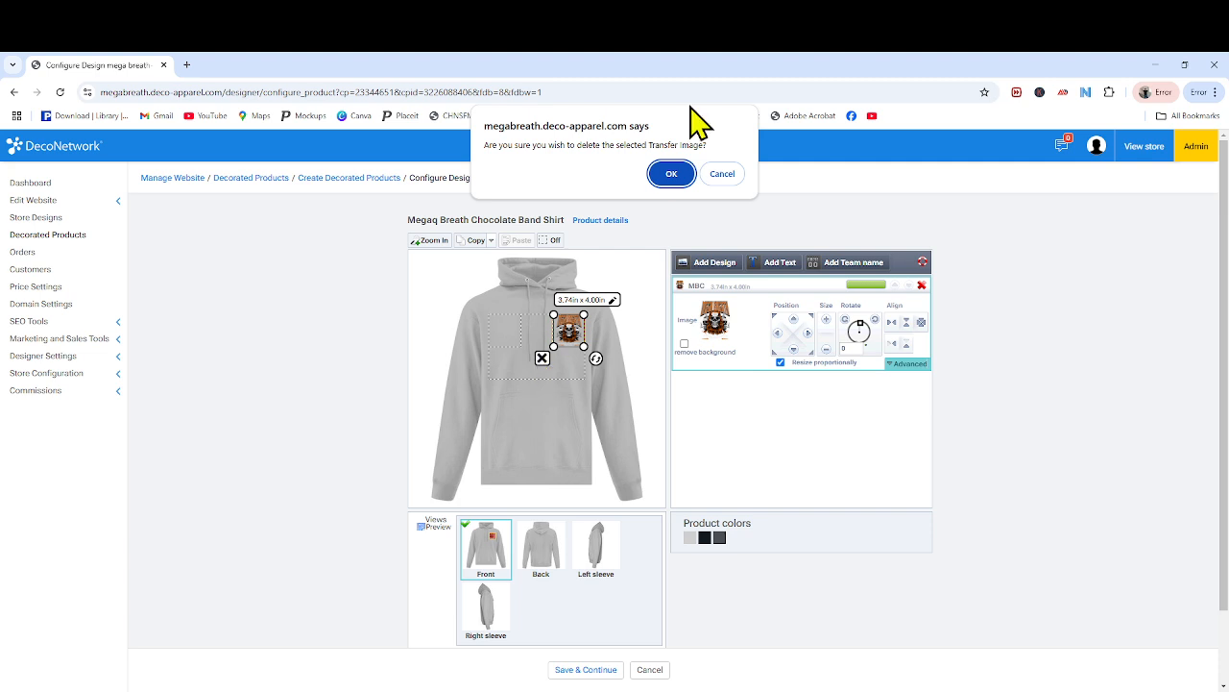
{"action": "left_click", "coordinate": [672, 169]}
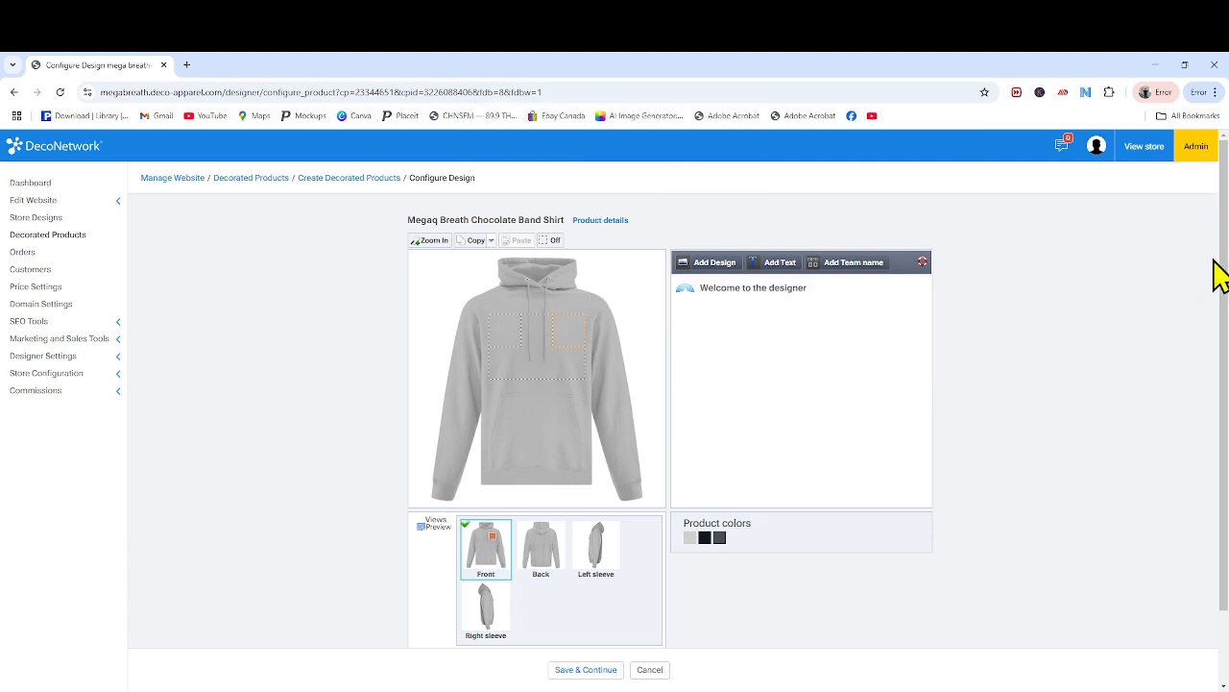
- Add the MBC store artwork as a transfer design in the Split Body Top area of the hoodie's front
{"action": "scroll", "coordinate": [1222, 288], "scroll_direction": "down", "scroll_amount": 2}
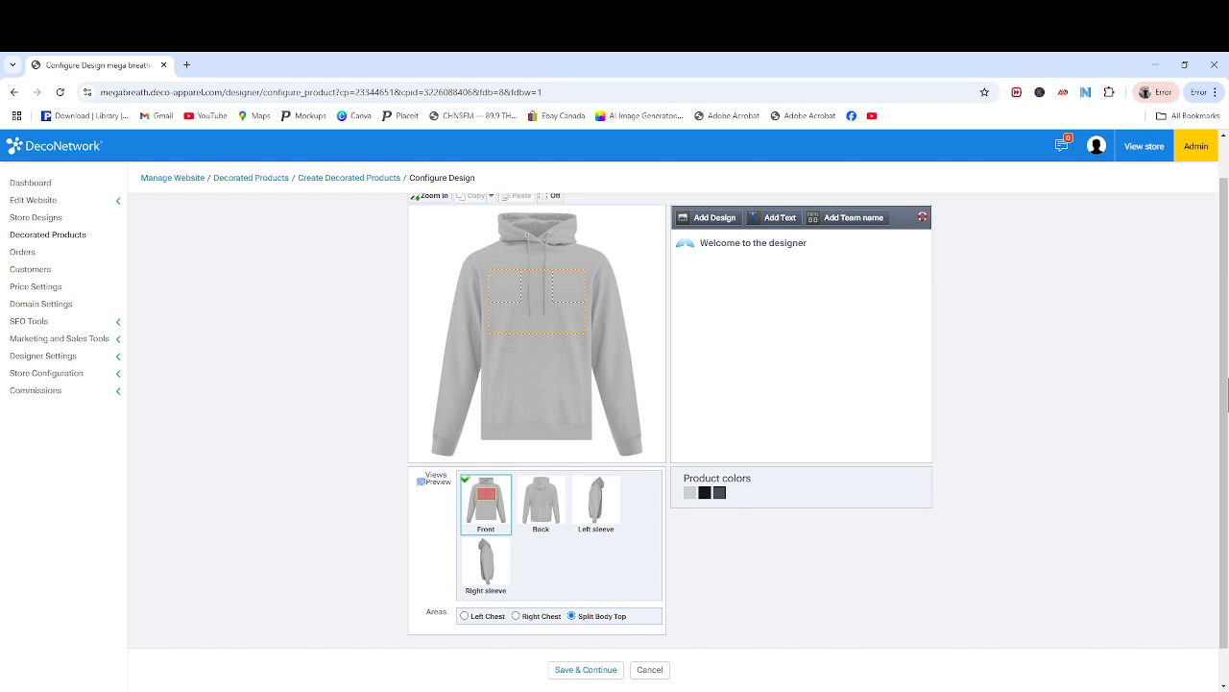
{"action": "scroll", "coordinate": [1227, 384], "scroll_direction": "up", "scroll_amount": 1}
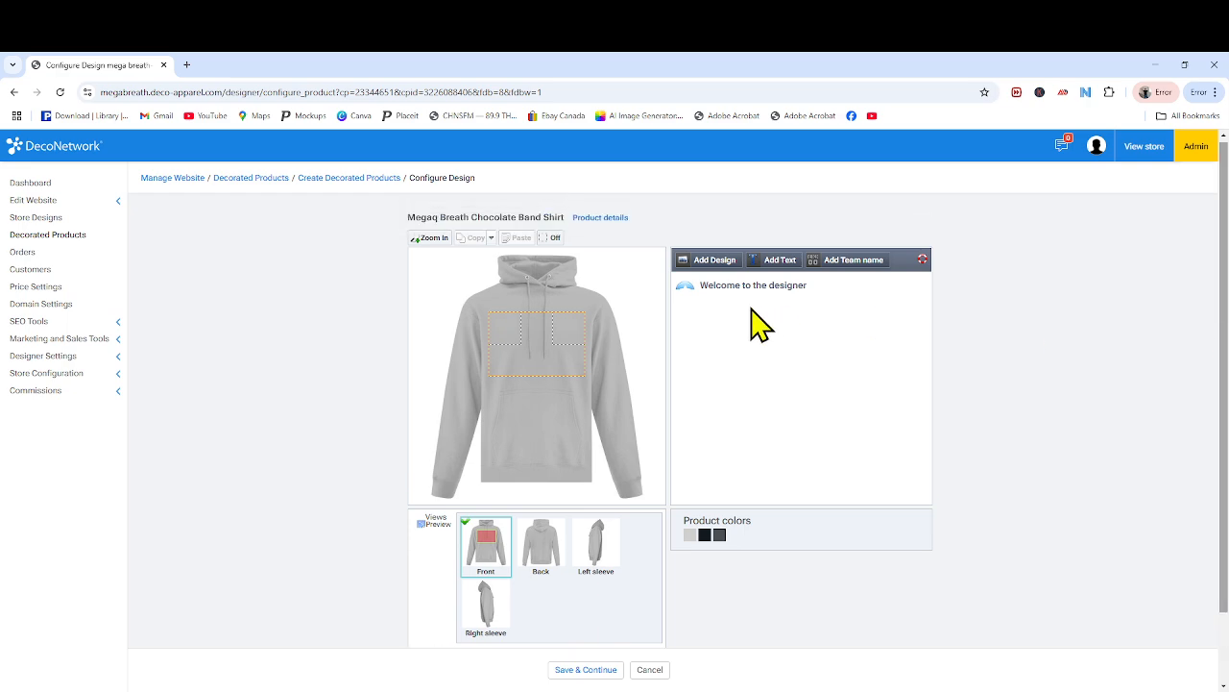
{"action": "left_click", "coordinate": [716, 261]}
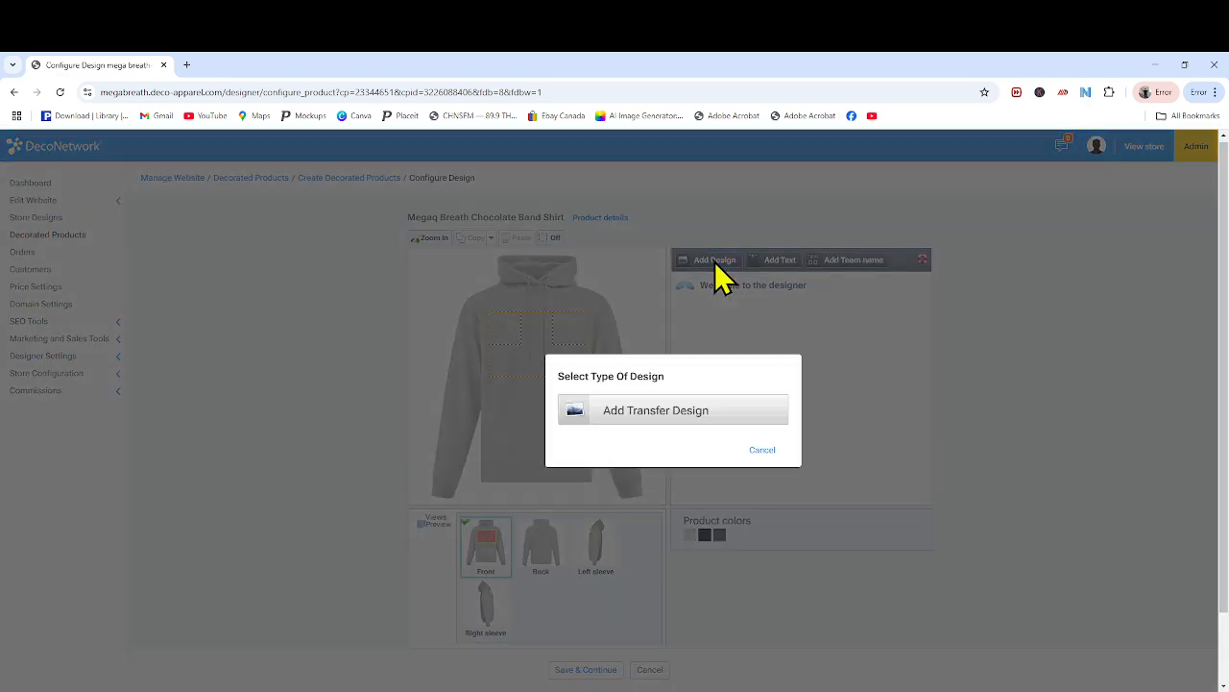
{"action": "left_click", "coordinate": [687, 411]}
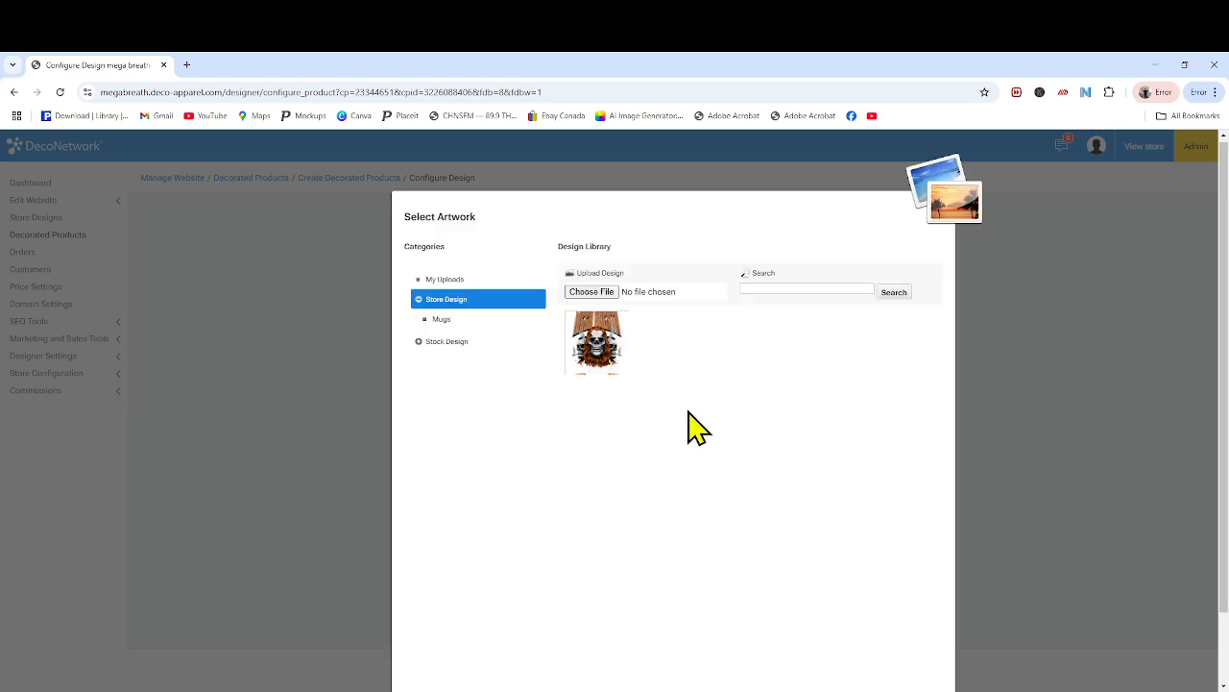
{"action": "left_click", "coordinate": [590, 356]}
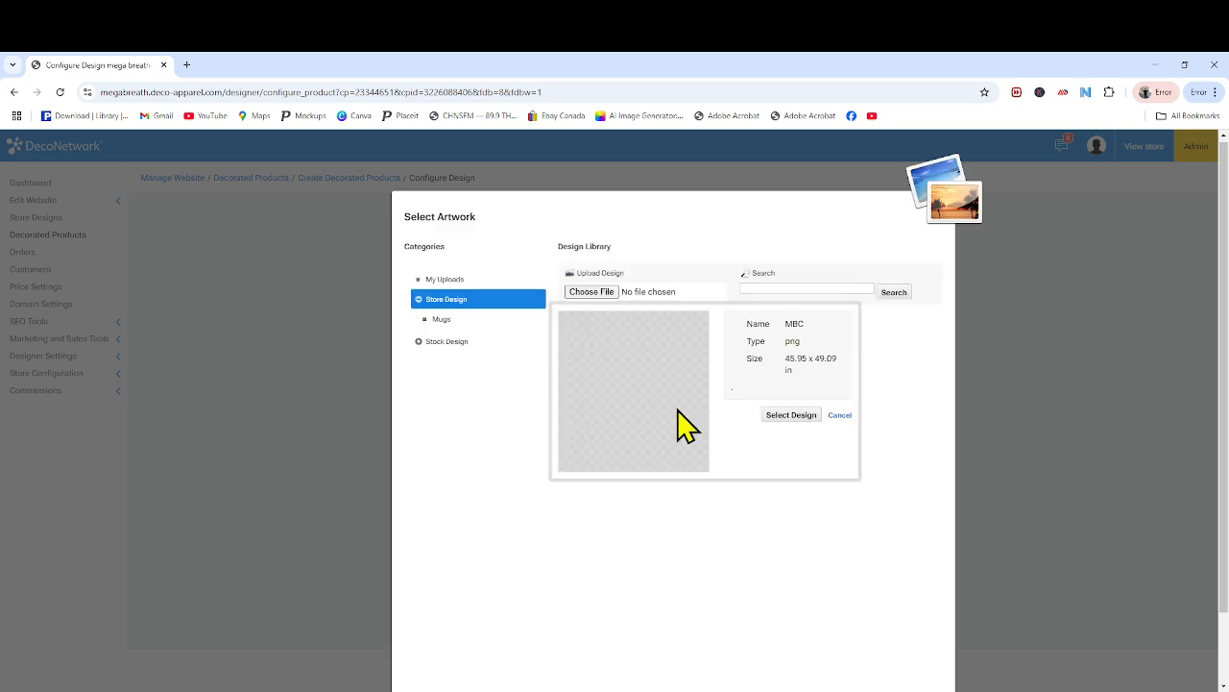
{"action": "left_click", "coordinate": [783, 415]}
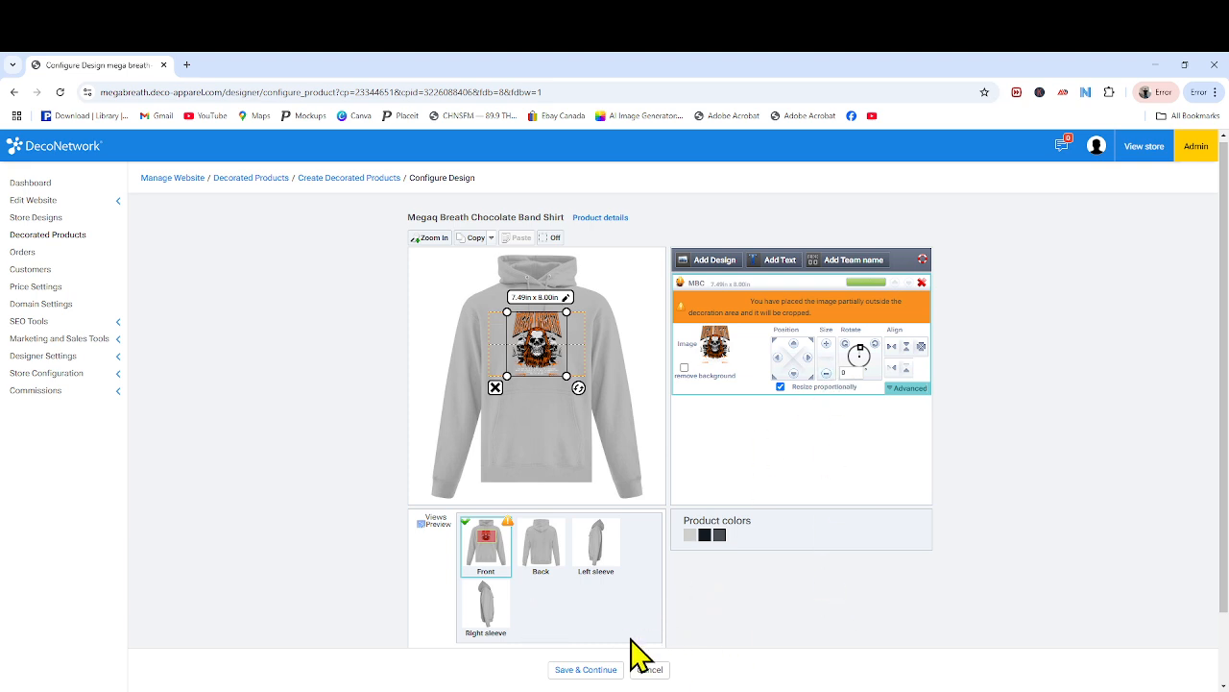
- Shrink the hoodie's front artwork to about 6.96 x 7.44 in, center it horizontally, and save the decoration to continue to the product details
{"action": "left_click", "coordinate": [577, 673]}
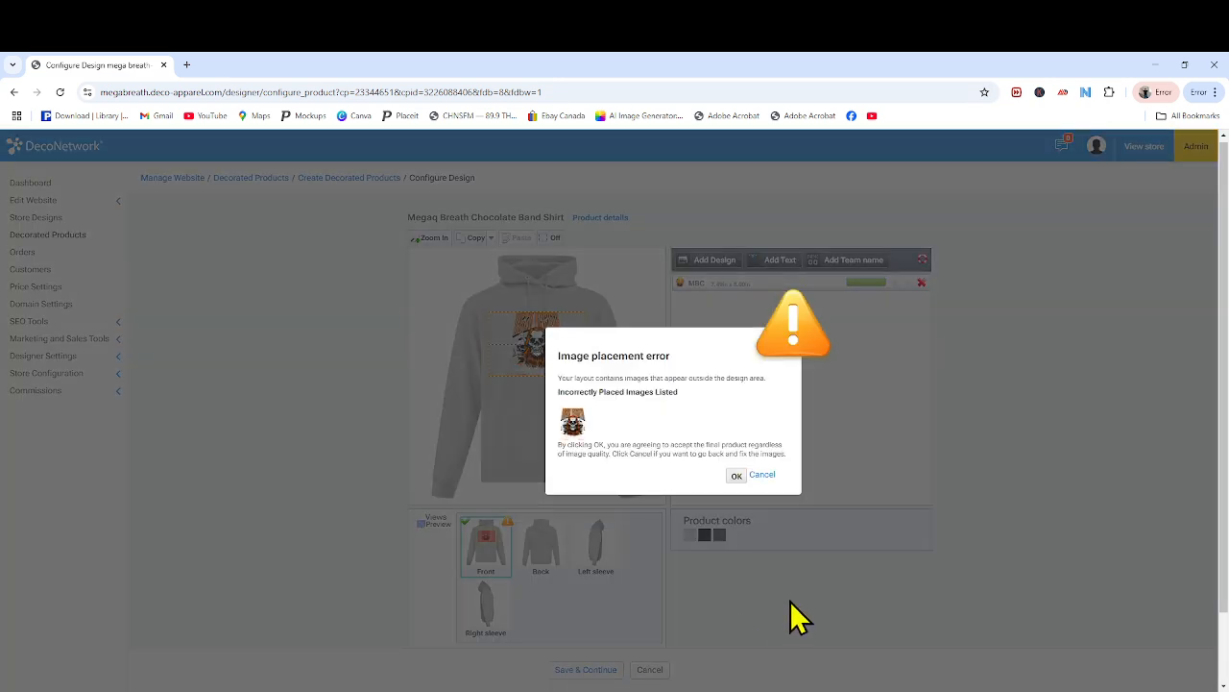
{"action": "left_click", "coordinate": [759, 475]}
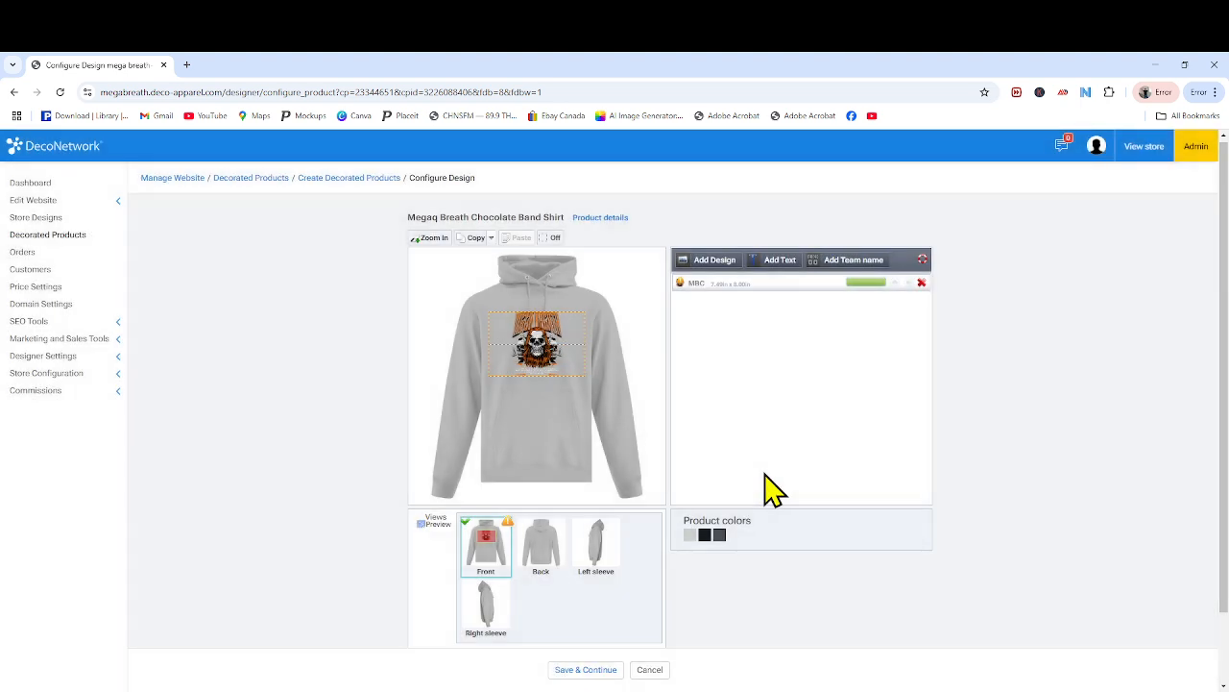
{"action": "left_click", "coordinate": [560, 357]}
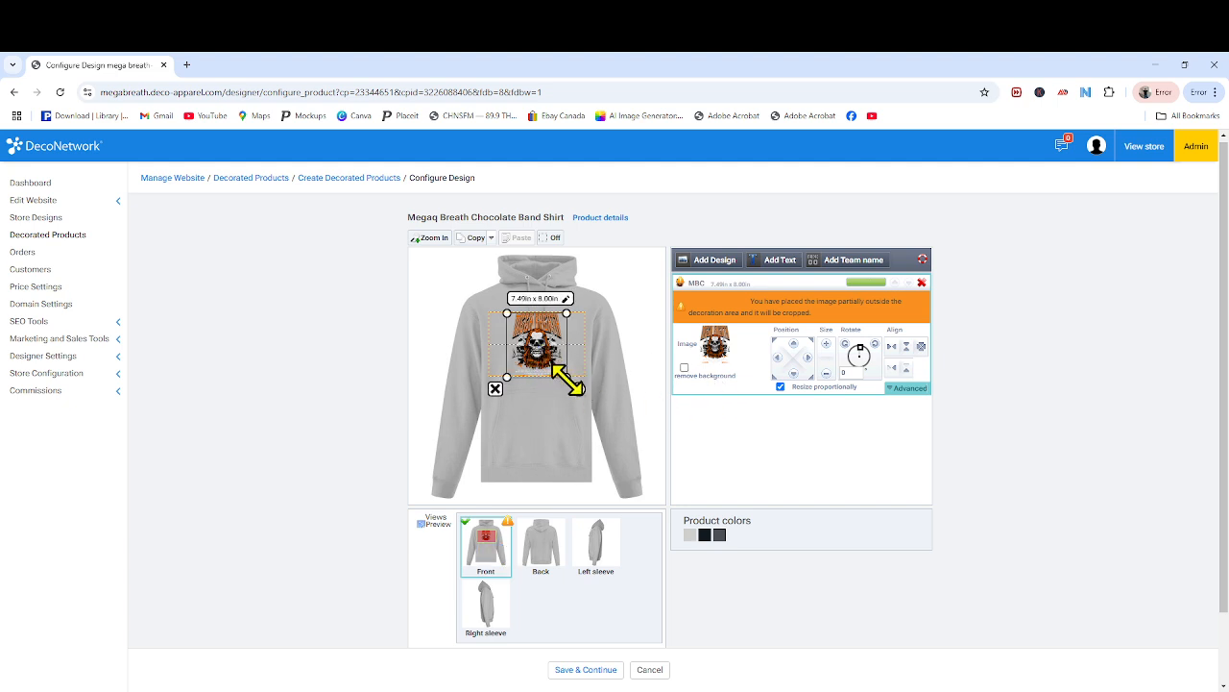
{"action": "left_click_drag", "start_coordinate": [568, 381], "coordinate": [538, 346]}
{"action": "left_click", "coordinate": [894, 322]}
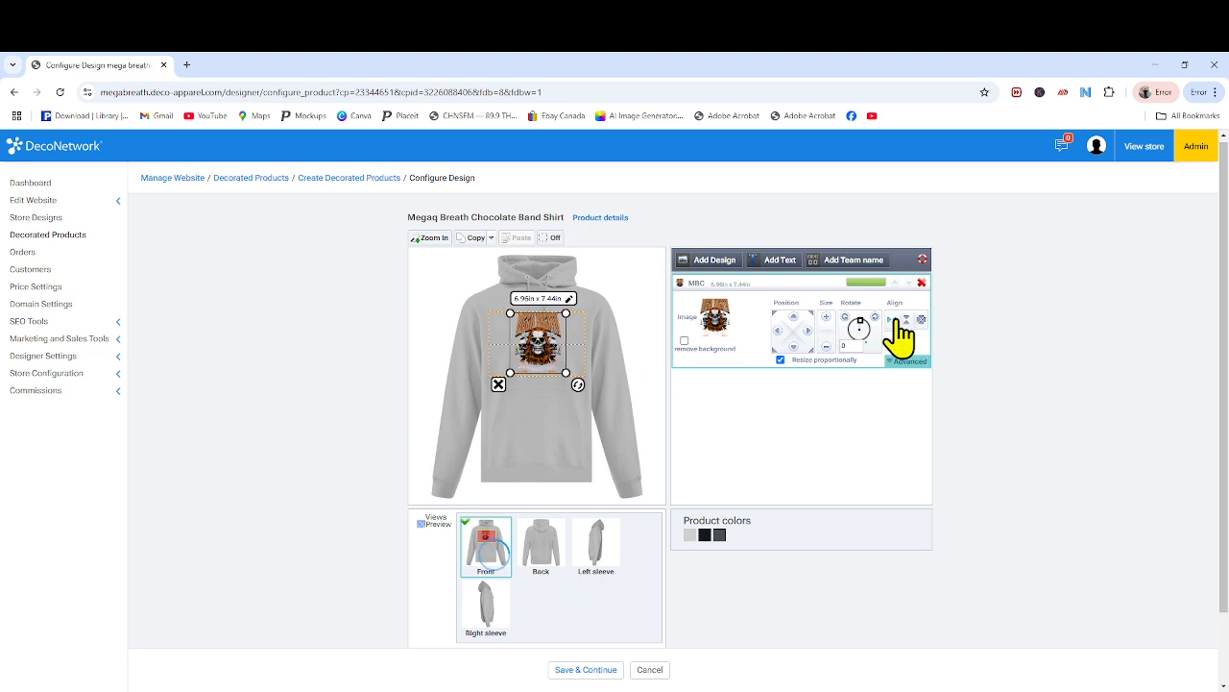
{"action": "left_click", "coordinate": [1002, 356]}
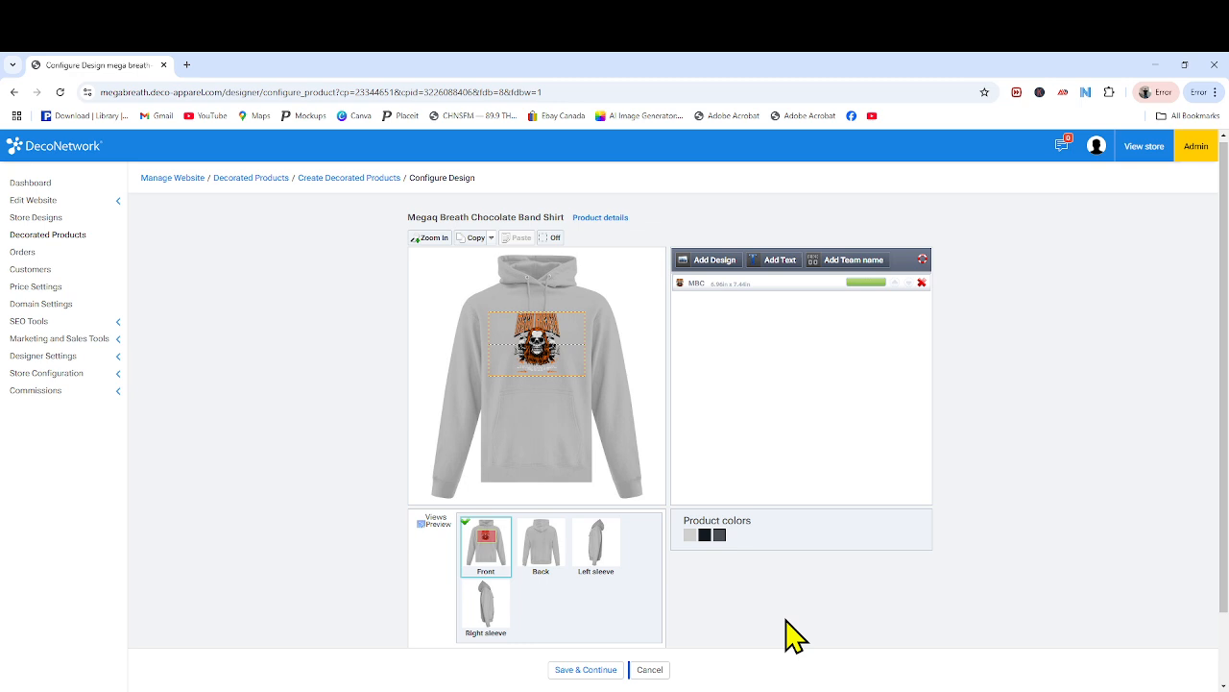
{"action": "left_click", "coordinate": [590, 671]}
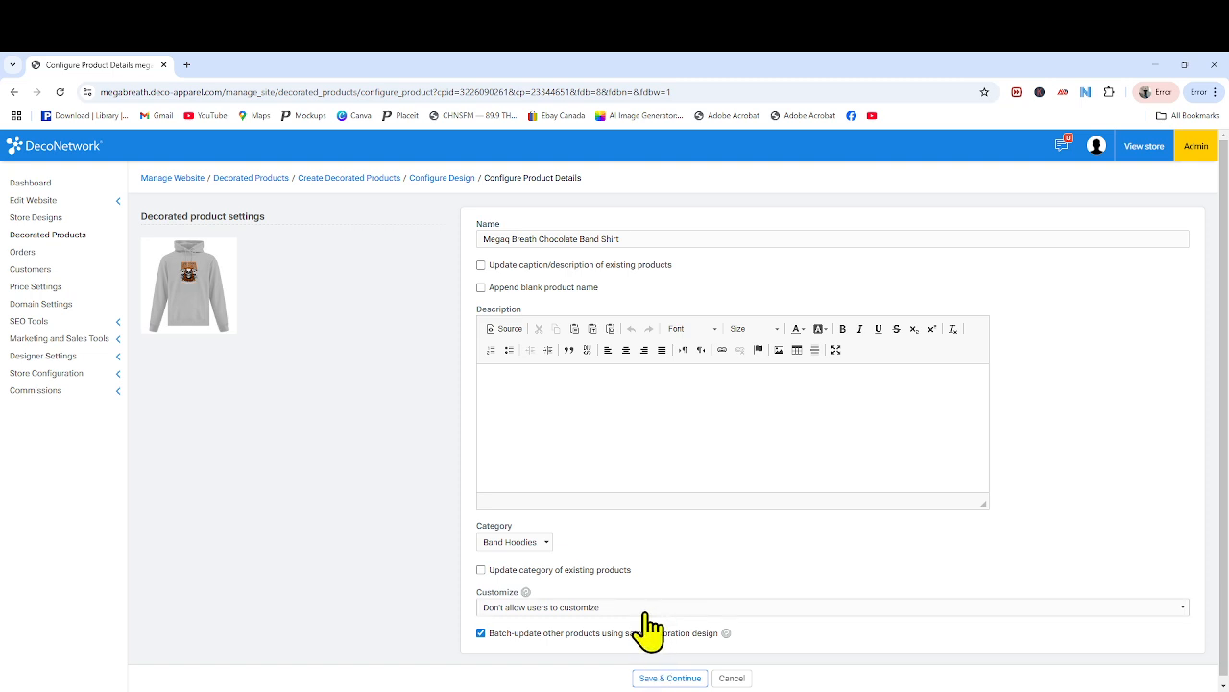
- Save the hoodie's product details to reach the batch settings, and open the storefront to review the merch on its home page
{"action": "left_click", "coordinate": [672, 678]}
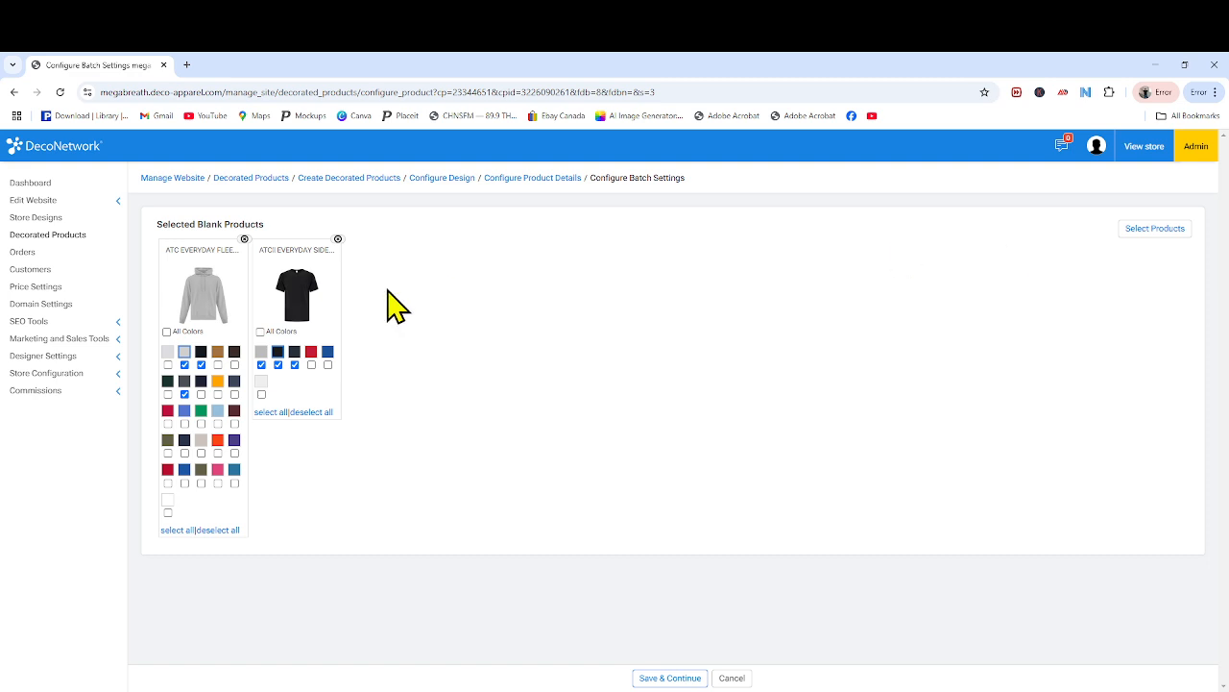
{"action": "left_click", "coordinate": [1143, 147]}
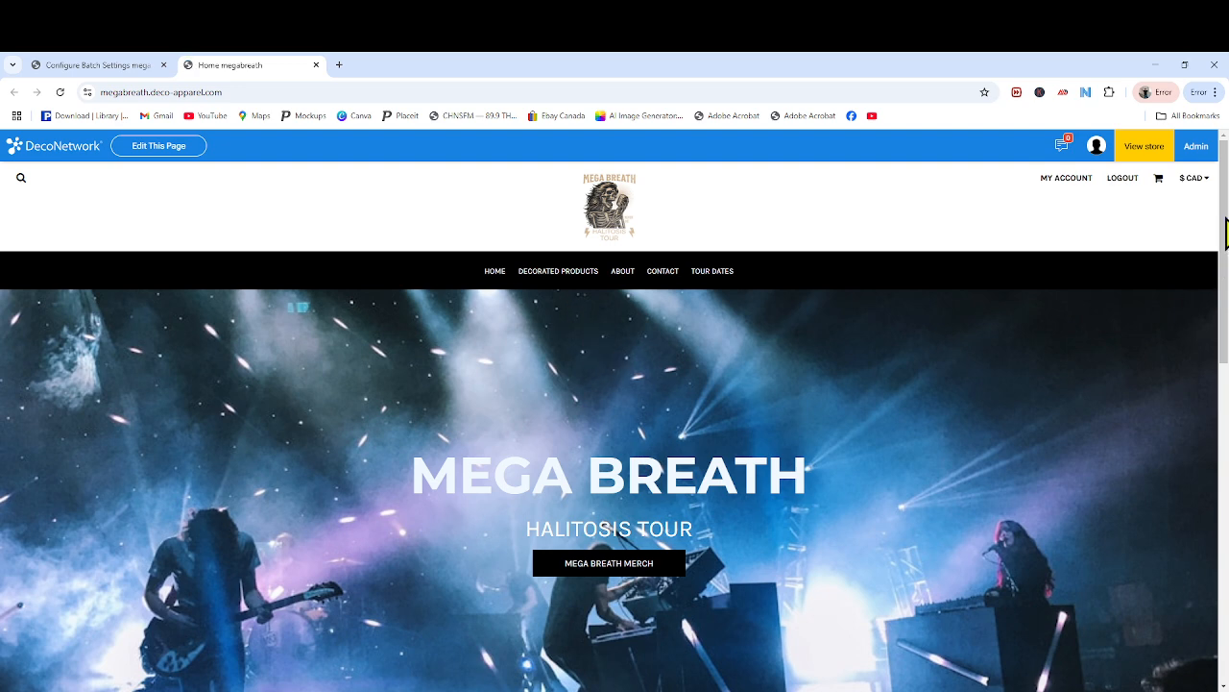
{"action": "scroll", "coordinate": [1224, 233], "scroll_direction": "down", "scroll_amount": 5}
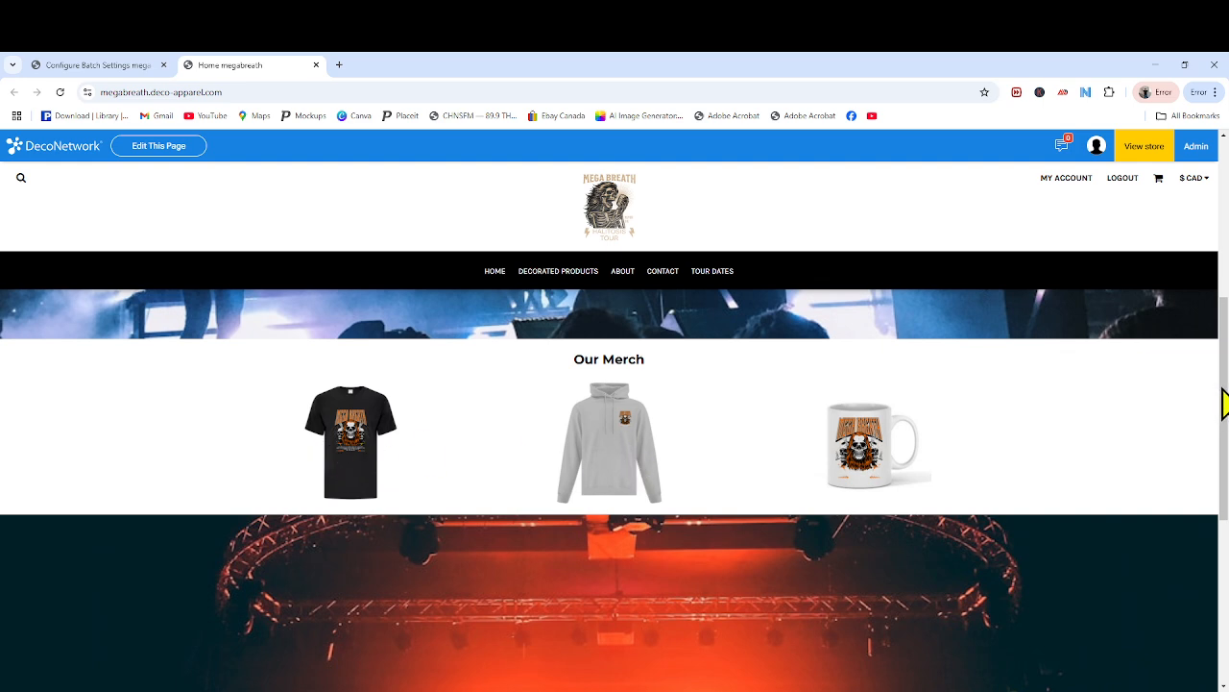
{"action": "left_click_drag", "start_coordinate": [1225, 404], "coordinate": [1194, 220]}
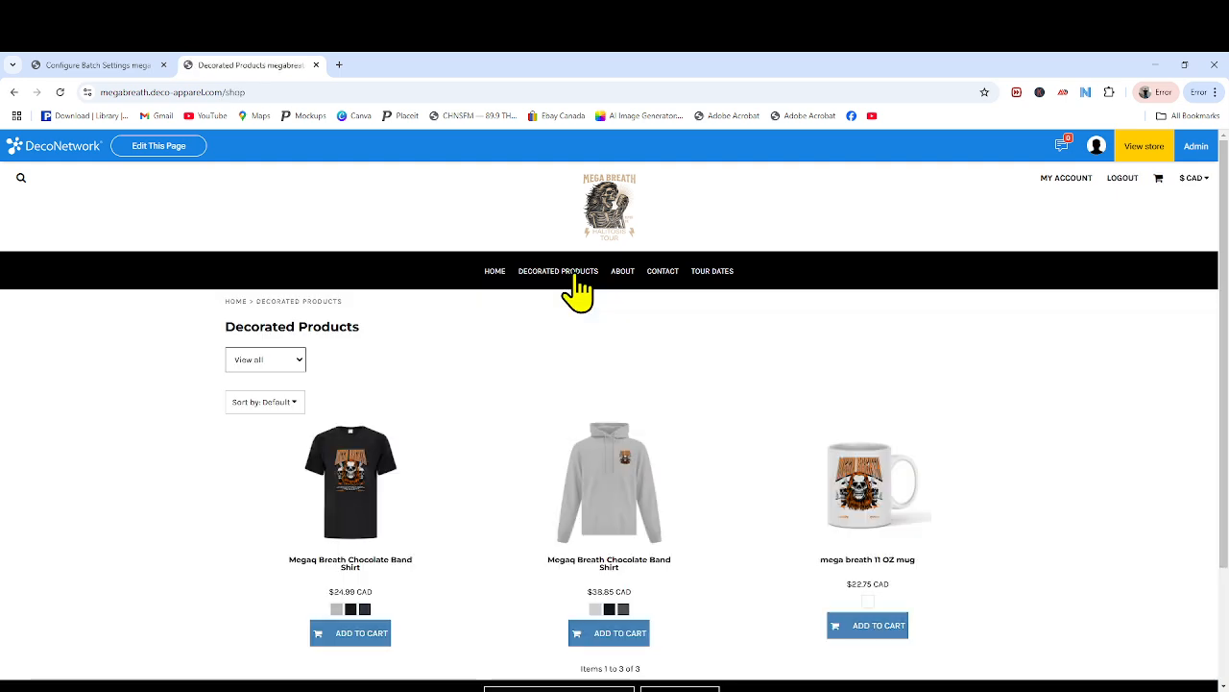
- Open the hoodie's page from the store's decorated products and examine its artwork, price, colors, sizes and available views
{"action": "left_click", "coordinate": [619, 469]}
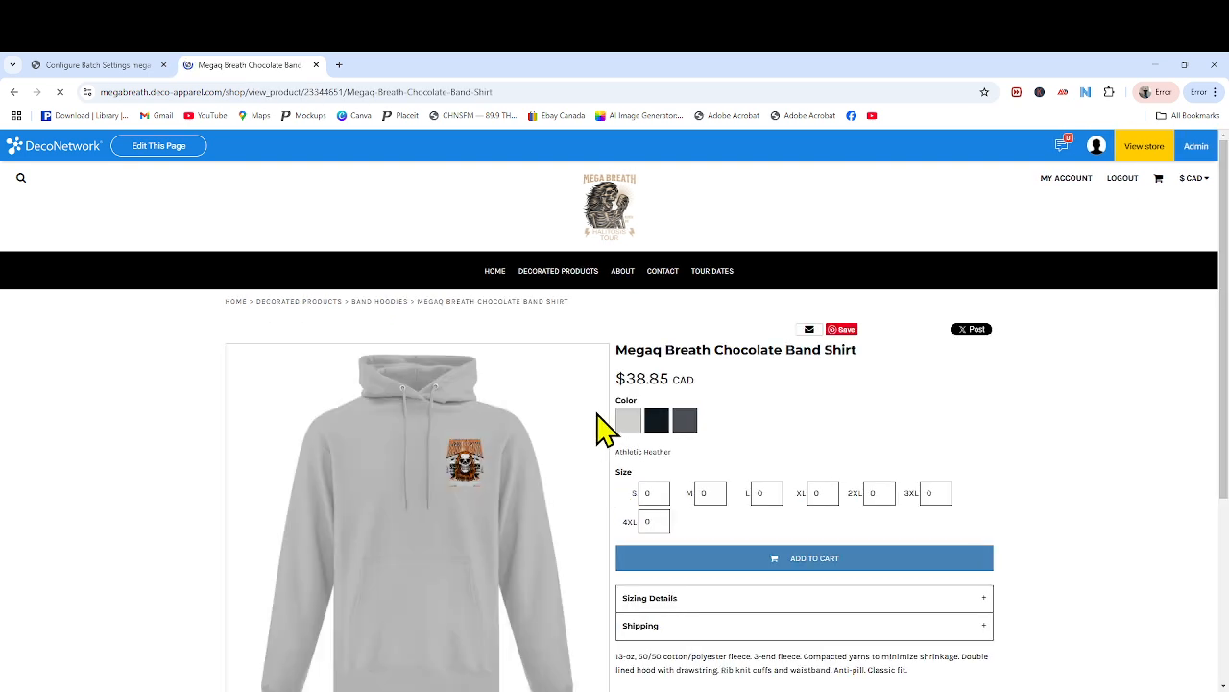
{"action": "left_click_drag", "start_coordinate": [1225, 248], "coordinate": [1225, 349]}
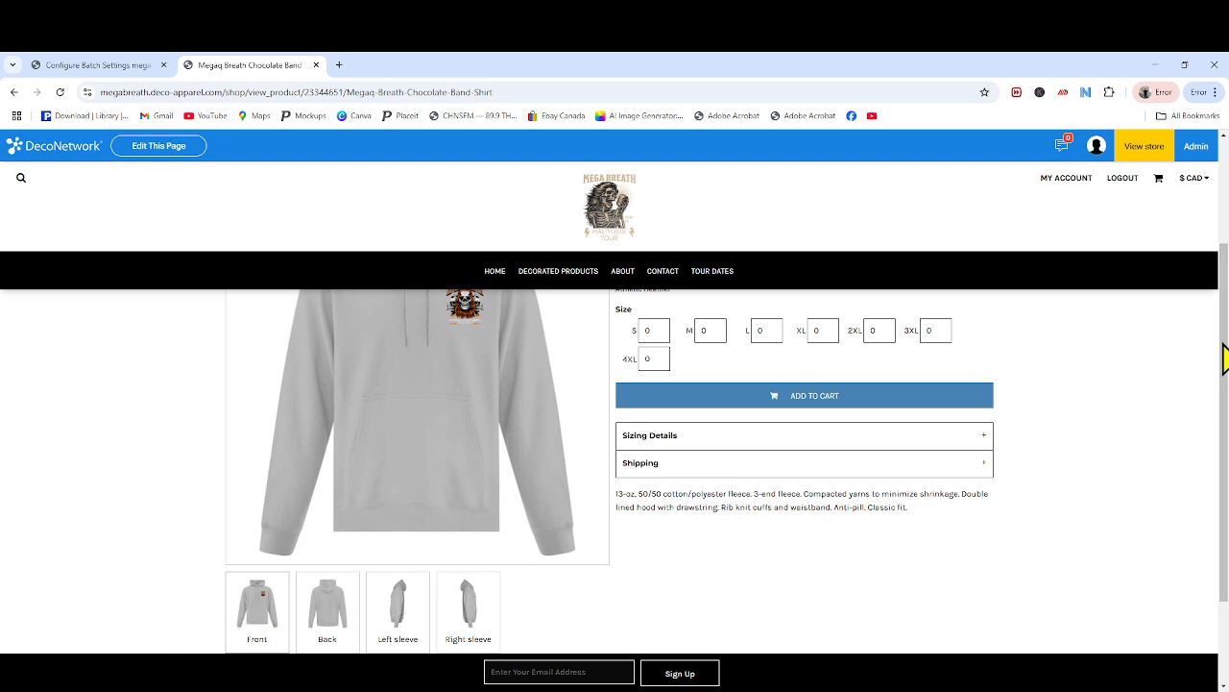
{"action": "left_click_drag", "start_coordinate": [1226, 360], "coordinate": [1207, 241]}
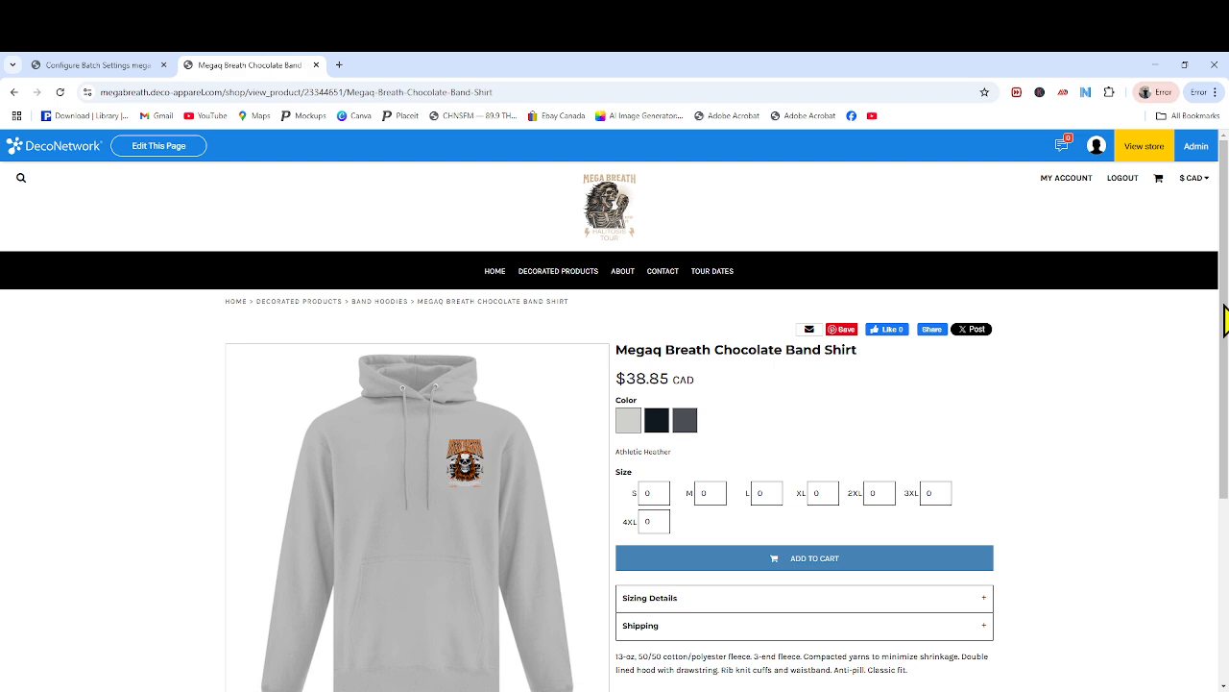
{"action": "scroll", "coordinate": [1225, 320], "scroll_direction": "down", "scroll_amount": 3}
{"action": "scroll", "coordinate": [1224, 370], "scroll_direction": "up", "scroll_amount": 3}
- Return to the store's Decorated Products listing and review the shirt, hoodie and mug on offer
{"action": "left_click", "coordinate": [566, 278]}
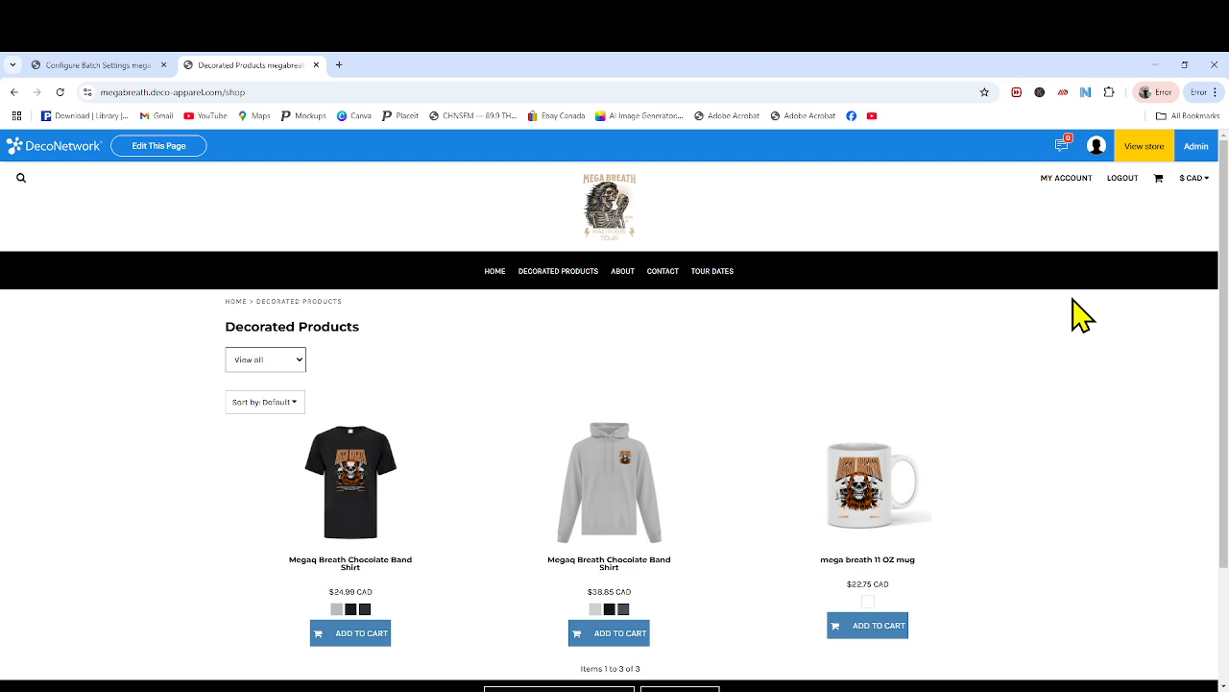
{"action": "mouse_move", "coordinate": [1228, 305]}
{"action": "left_mouse_down"}
{"action": "mouse_move", "coordinate": [1222, 384]}
{"action": "mouse_move", "coordinate": [1211, 294]}
{"action": "left_mouse_up"}
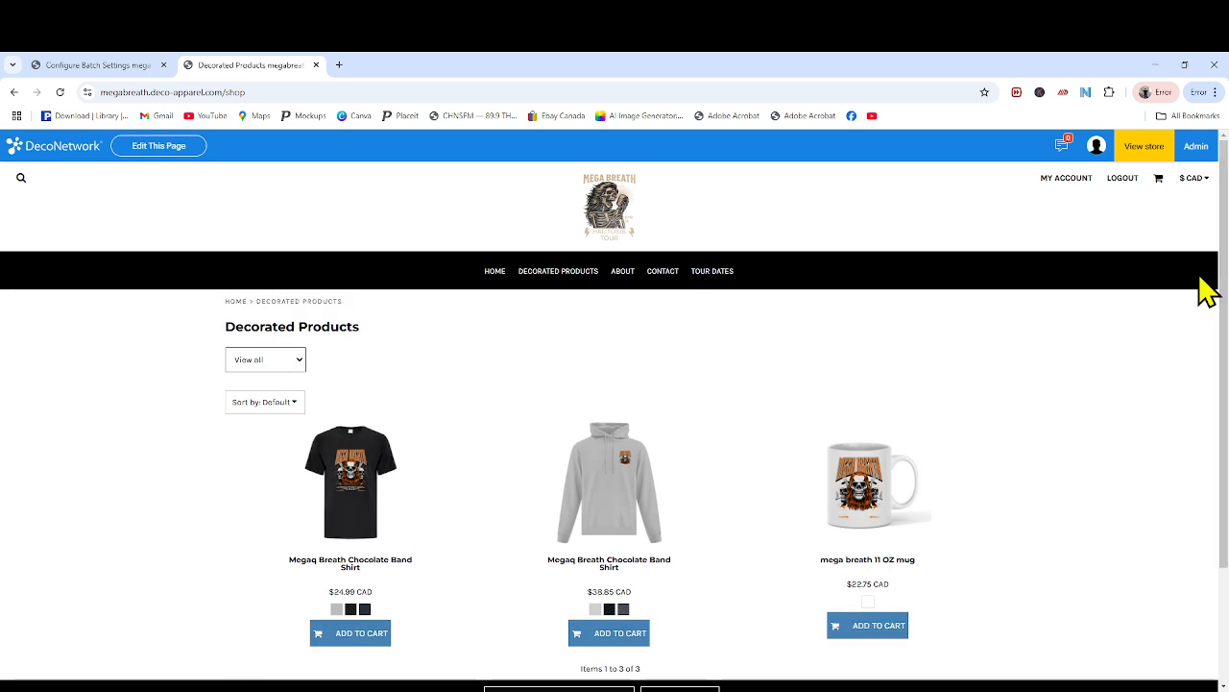
{"action": "left_click_drag", "start_coordinate": [1227, 302], "coordinate": [1226, 326]}
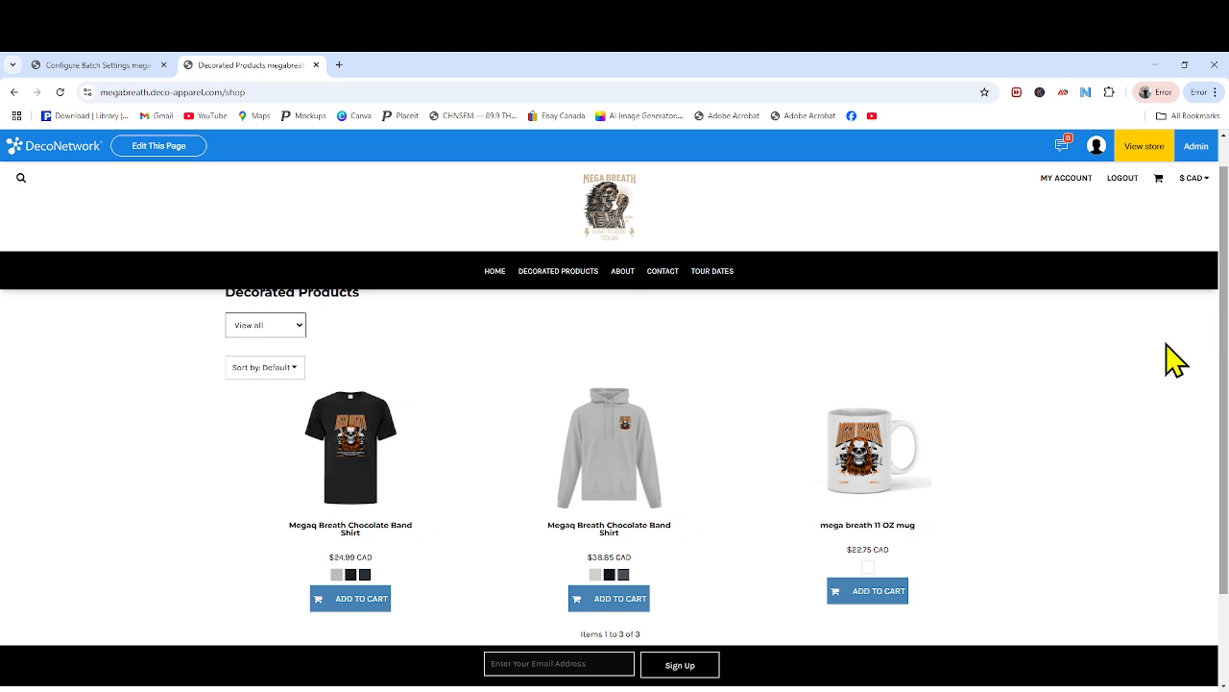